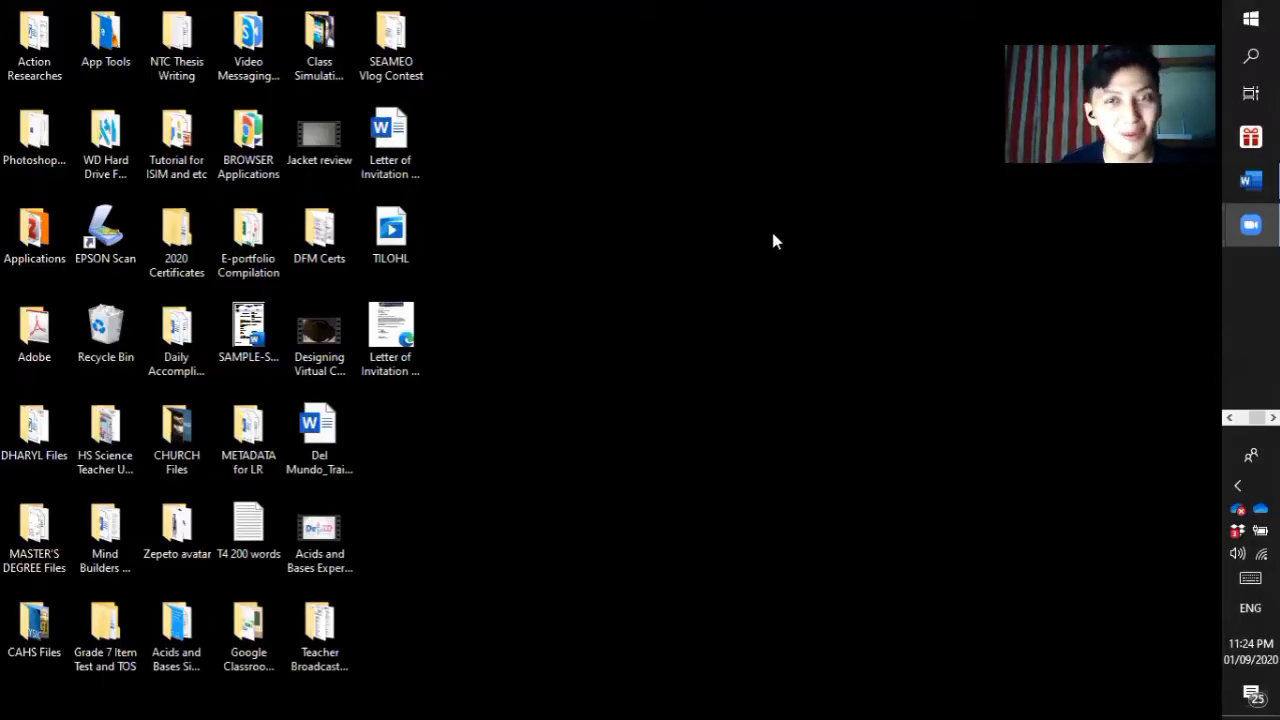
- Switch to the Grade 7 B Research spreadsheet in Chrome, set its sharing to anyone with the link as Editor, and copy the link
{"action": "left_click", "coordinate": [1229, 417]}
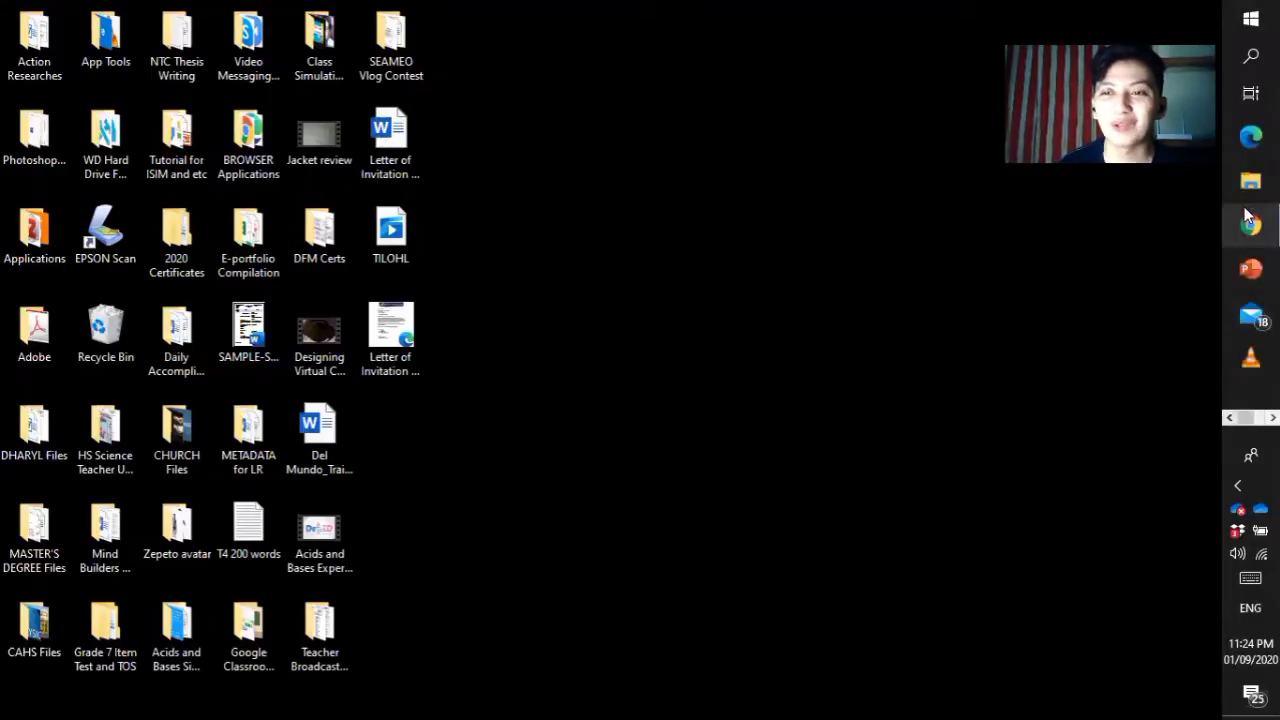
{"action": "key", "text": "alt+Tab"}
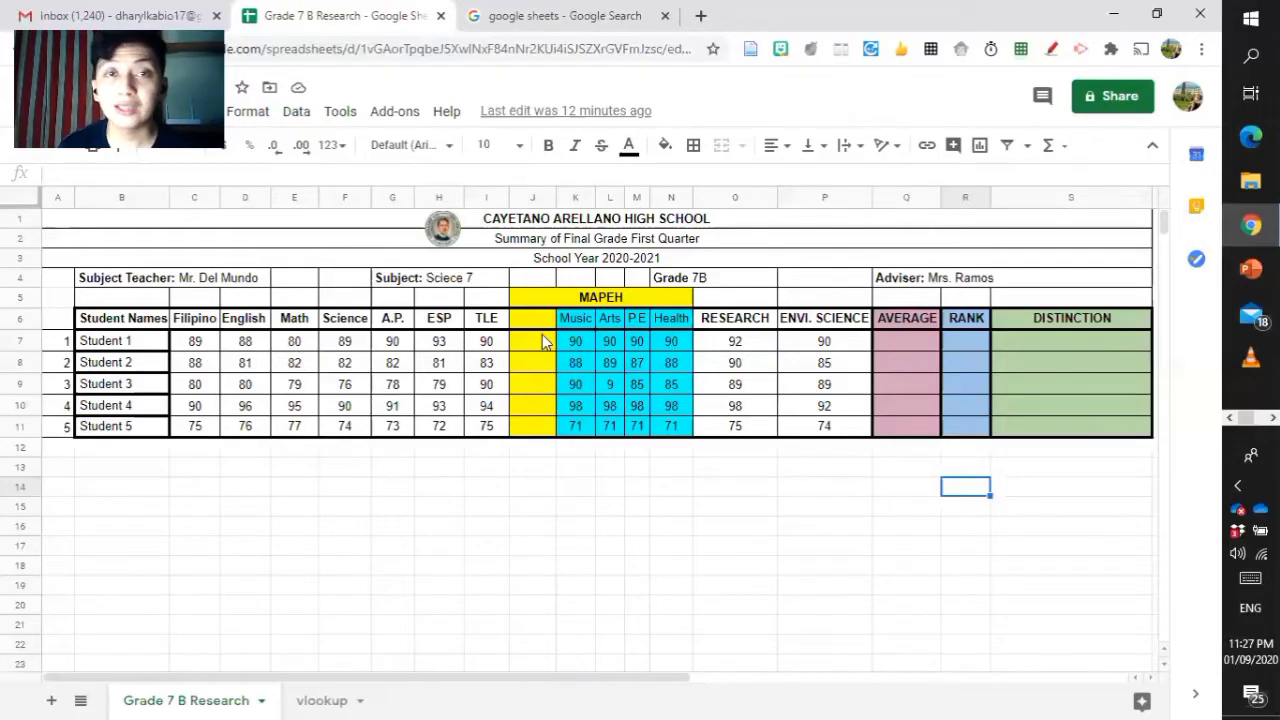
{"action": "left_click", "coordinate": [1110, 100]}
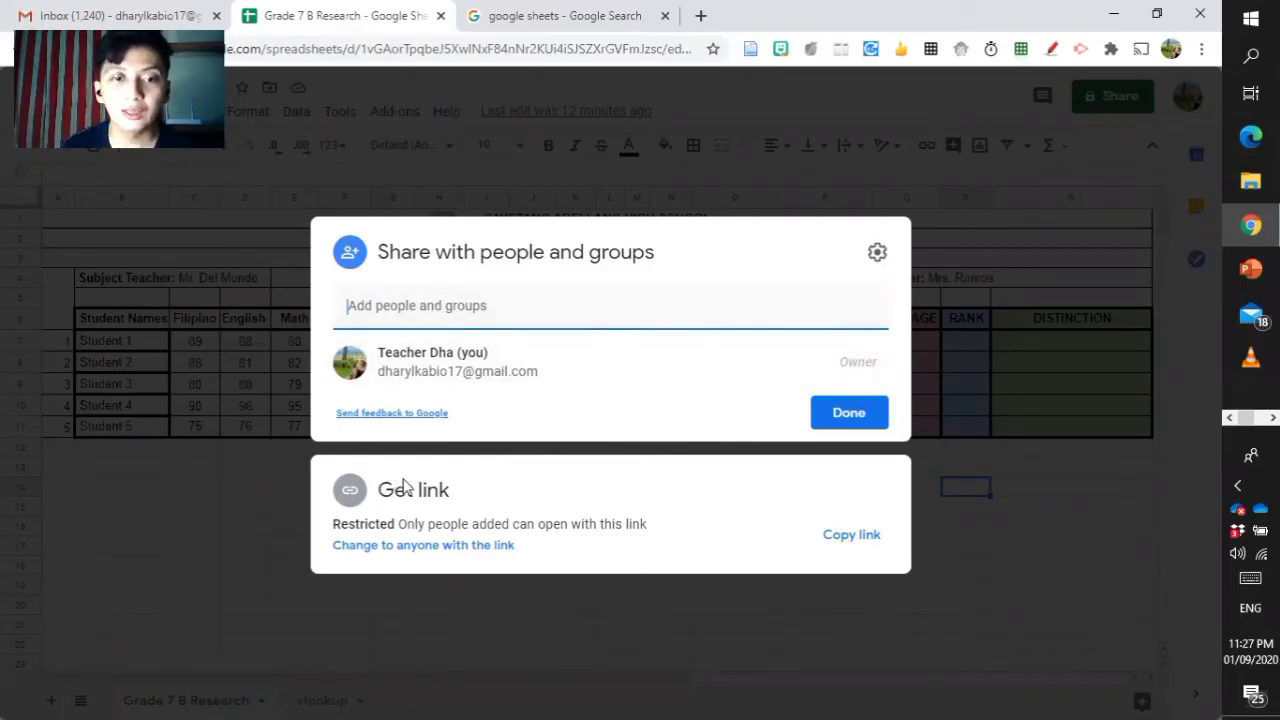
{"action": "left_click", "coordinate": [367, 546]}
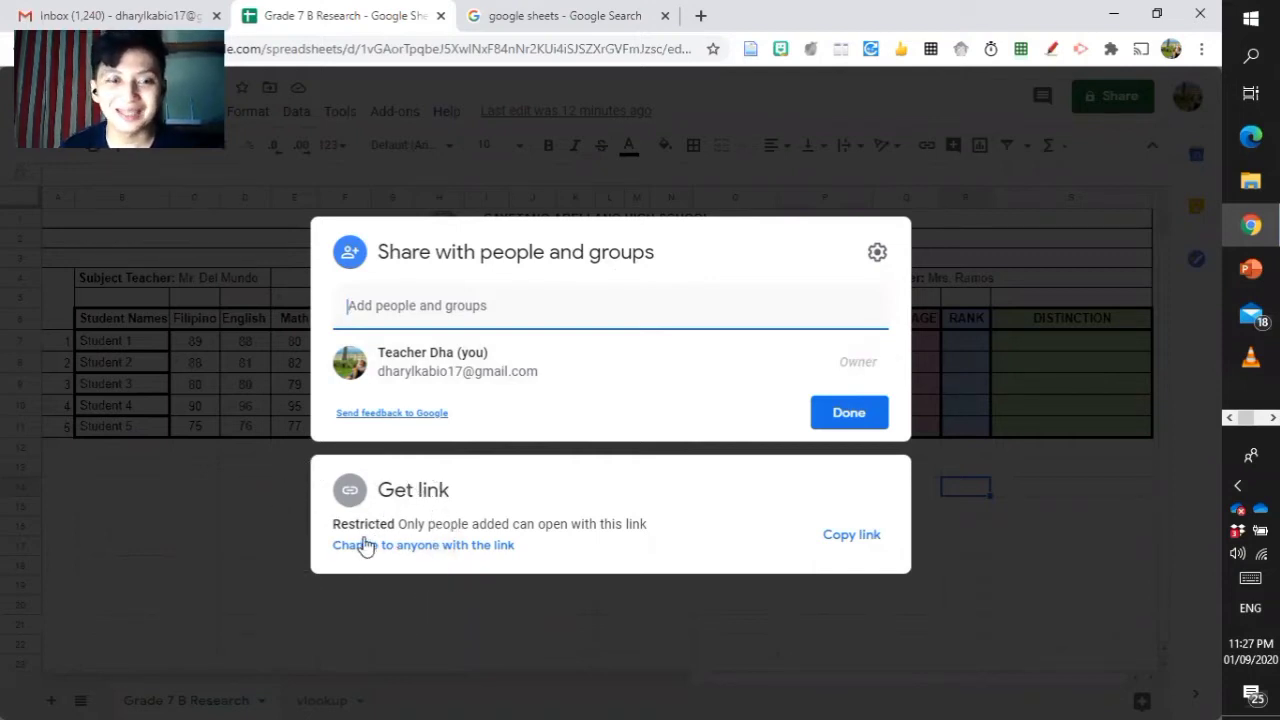
{"action": "left_click", "coordinate": [427, 548]}
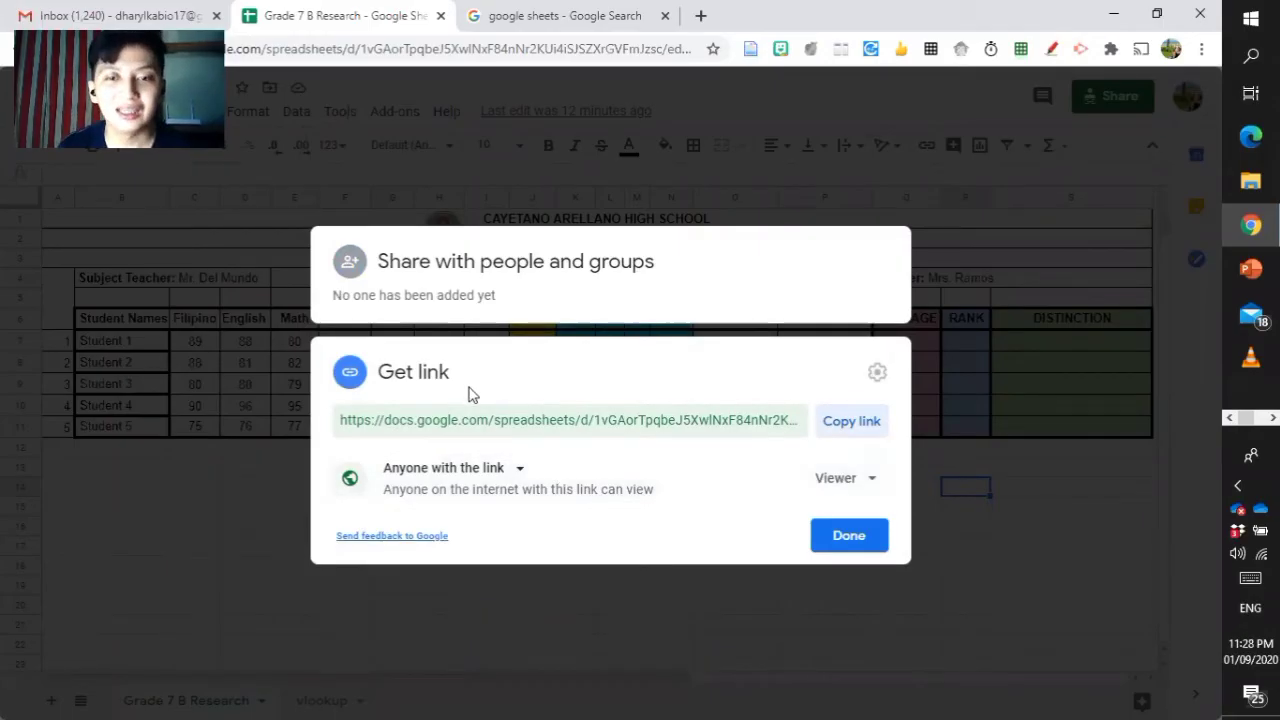
{"action": "left_click", "coordinate": [860, 482]}
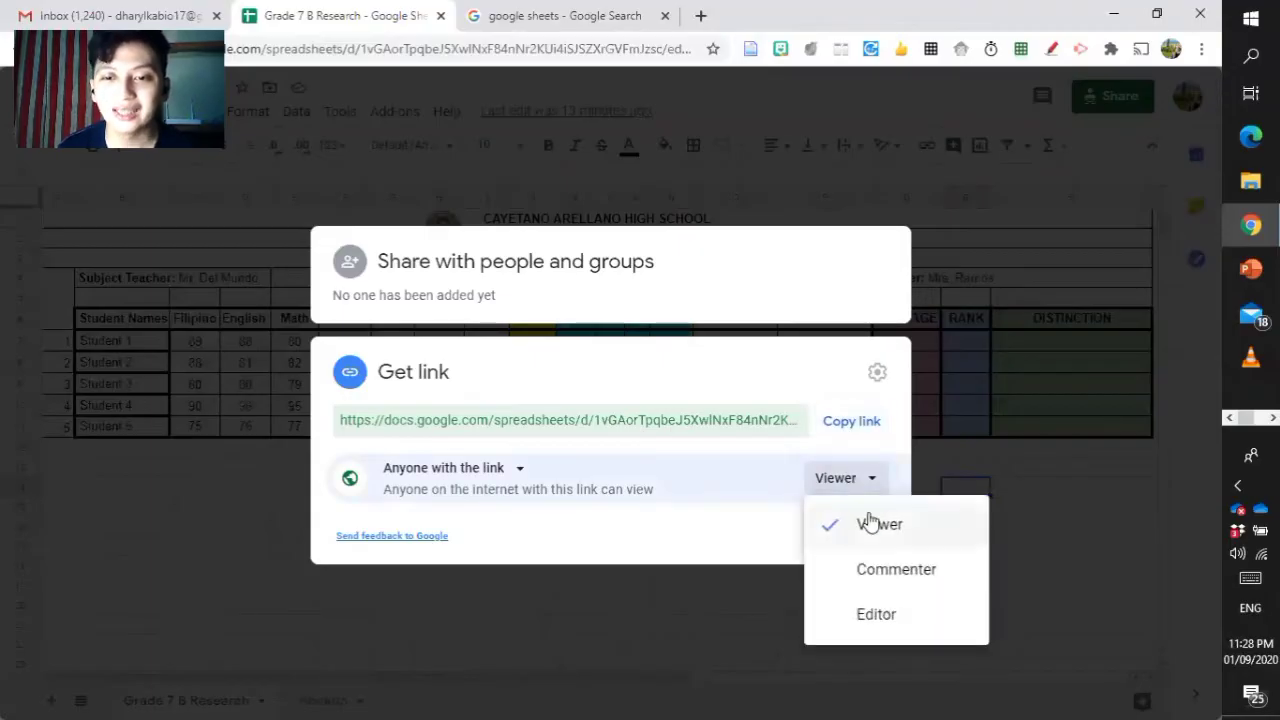
{"action": "left_click", "coordinate": [913, 616]}
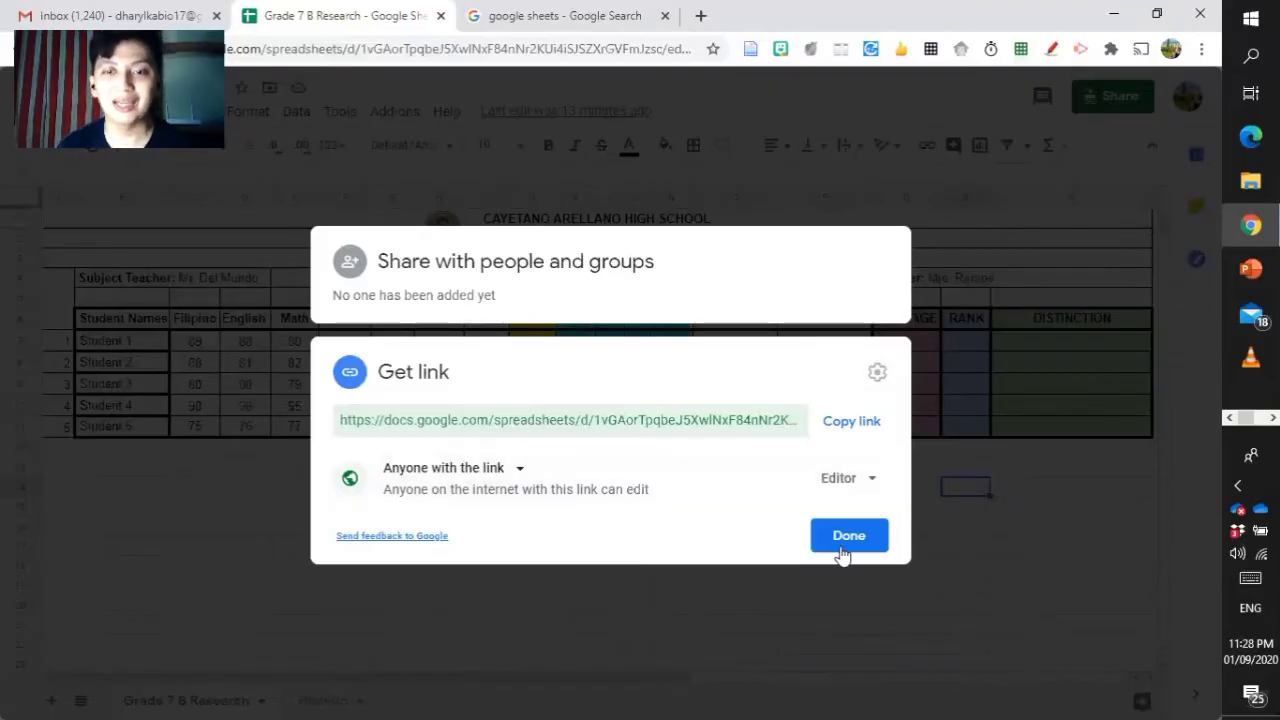
{"action": "left_click", "coordinate": [850, 423]}
{"action": "left_click", "coordinate": [845, 537]}
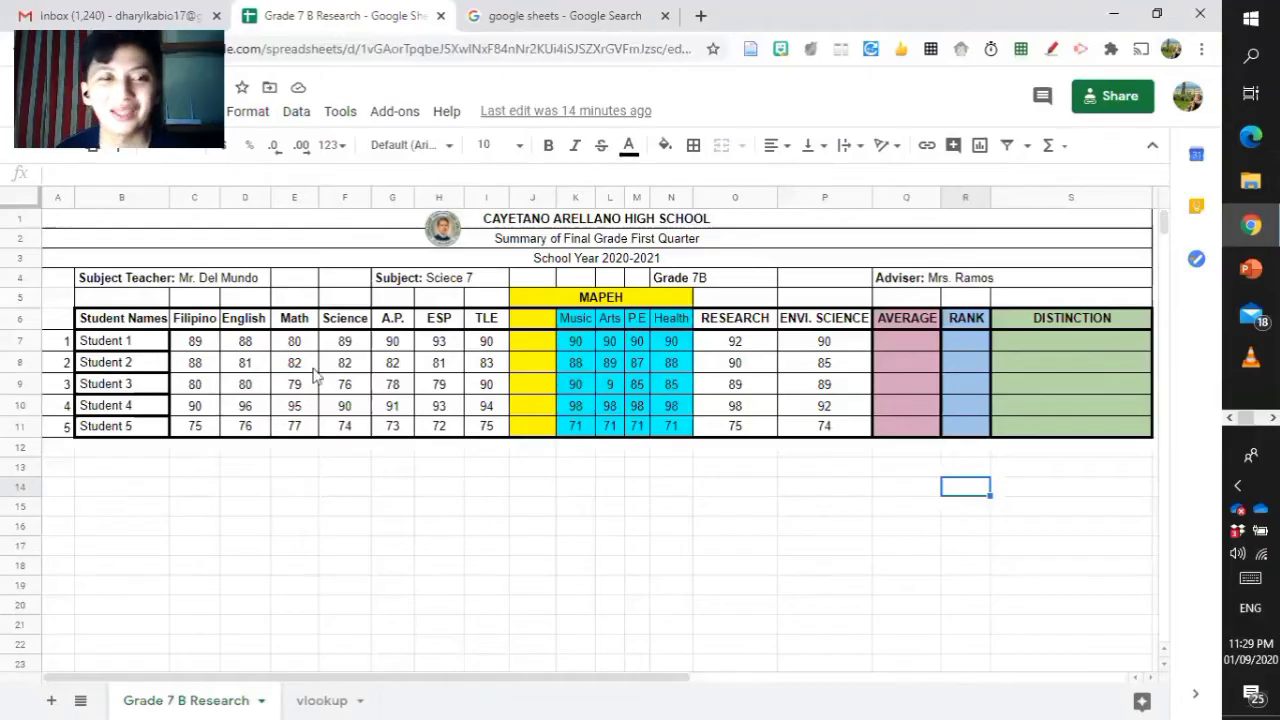
{"action": "left_click", "coordinate": [527, 345]}
{"action": "left_click_drag", "start_coordinate": [527, 345], "coordinate": [534, 423]}
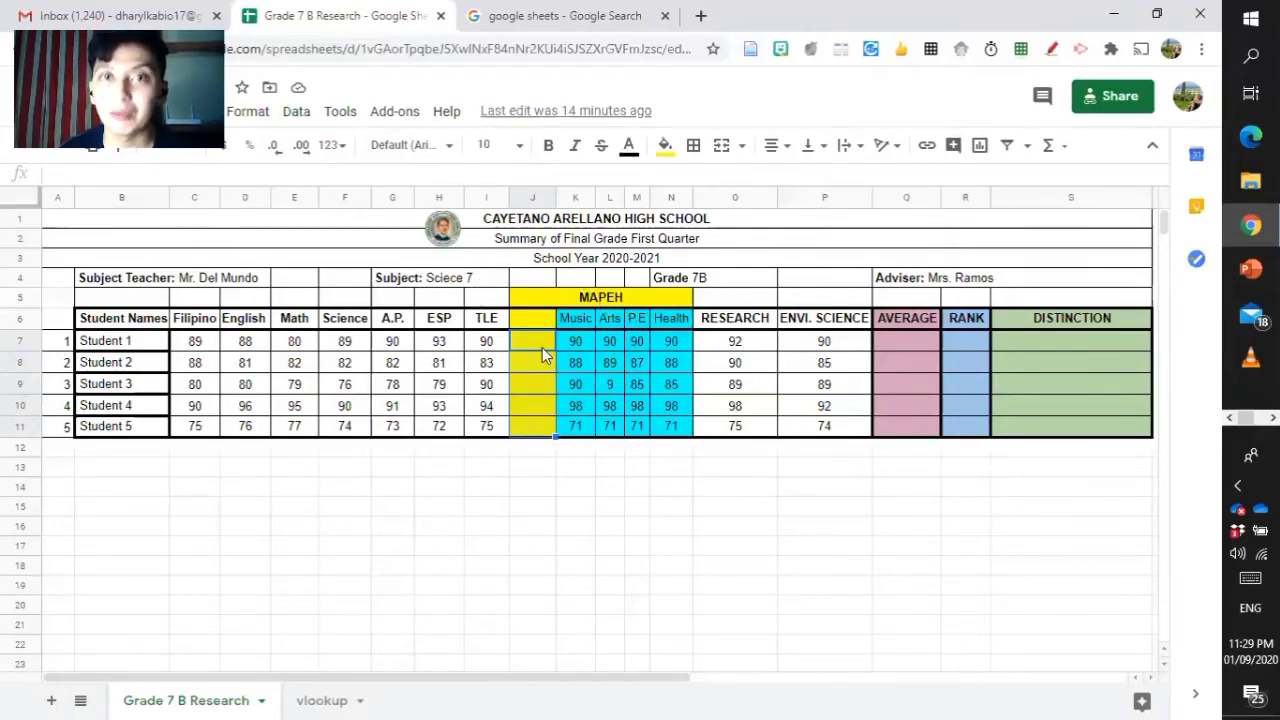
{"action": "left_click", "coordinate": [545, 426]}
{"action": "left_click", "coordinate": [519, 349]}
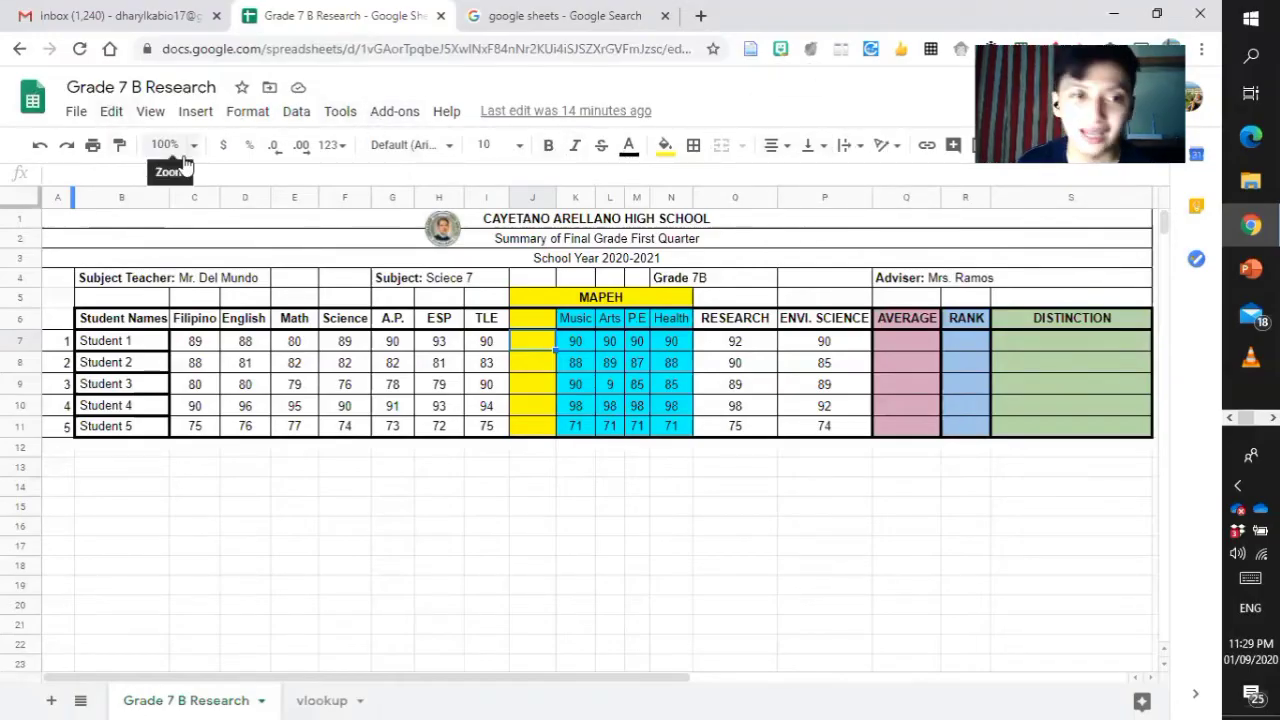
{"action": "left_click", "coordinate": [87, 175]}
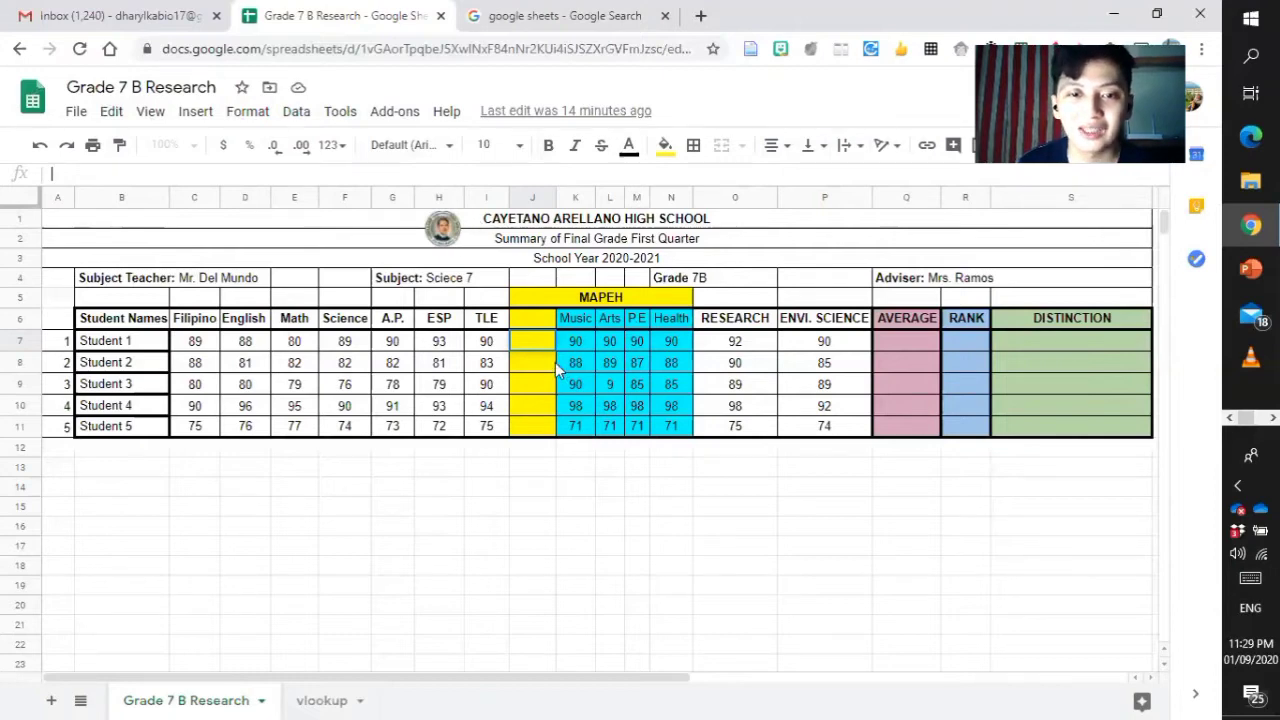
- Compute Student 1's MAPEH grade in cell J7 with the formula =average(K7:N7), covering Music, Arts, P.E. and Health
{"action": "left_click", "coordinate": [527, 338]}
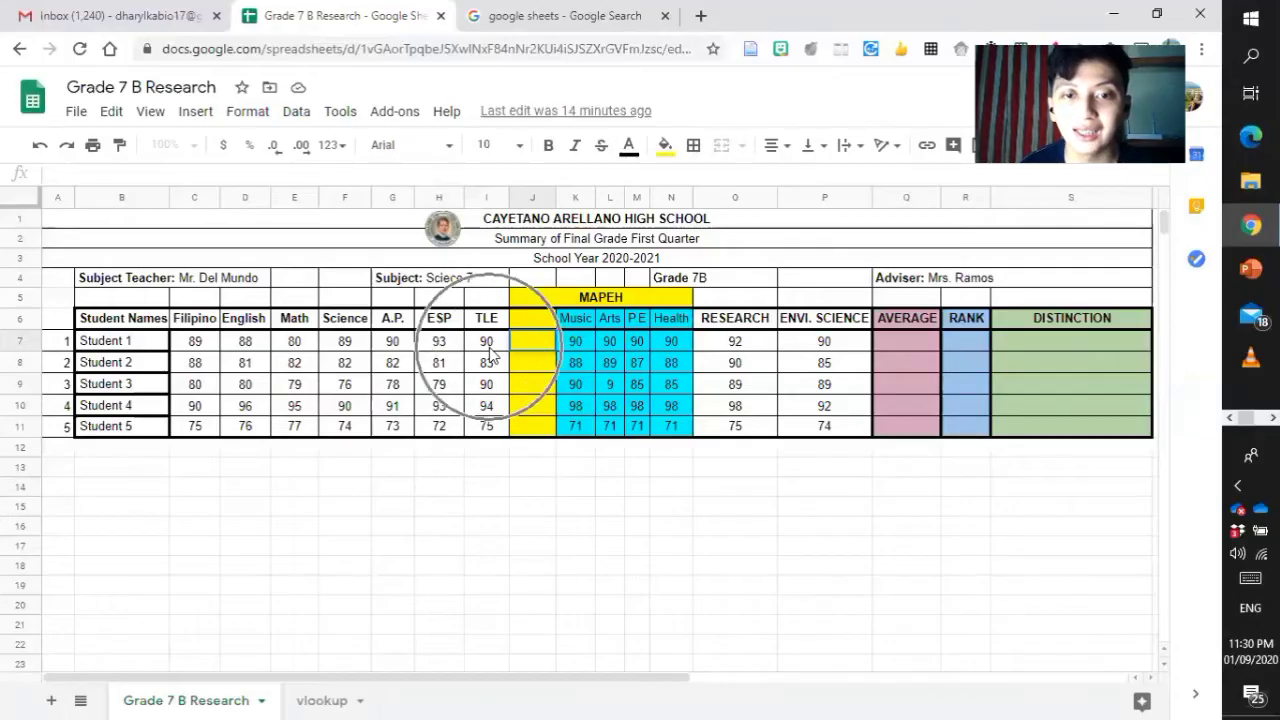
{"action": "key", "text": "ctrl"}
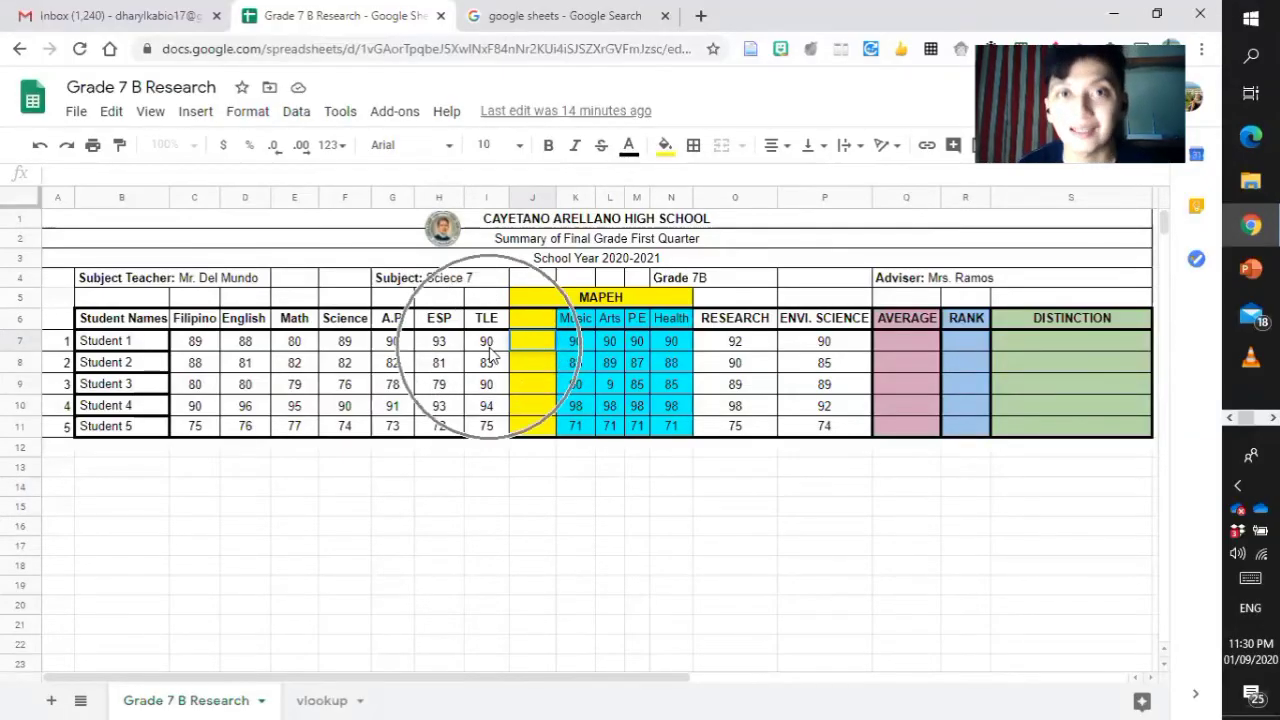
{"action": "key", "text": "ctrl"}
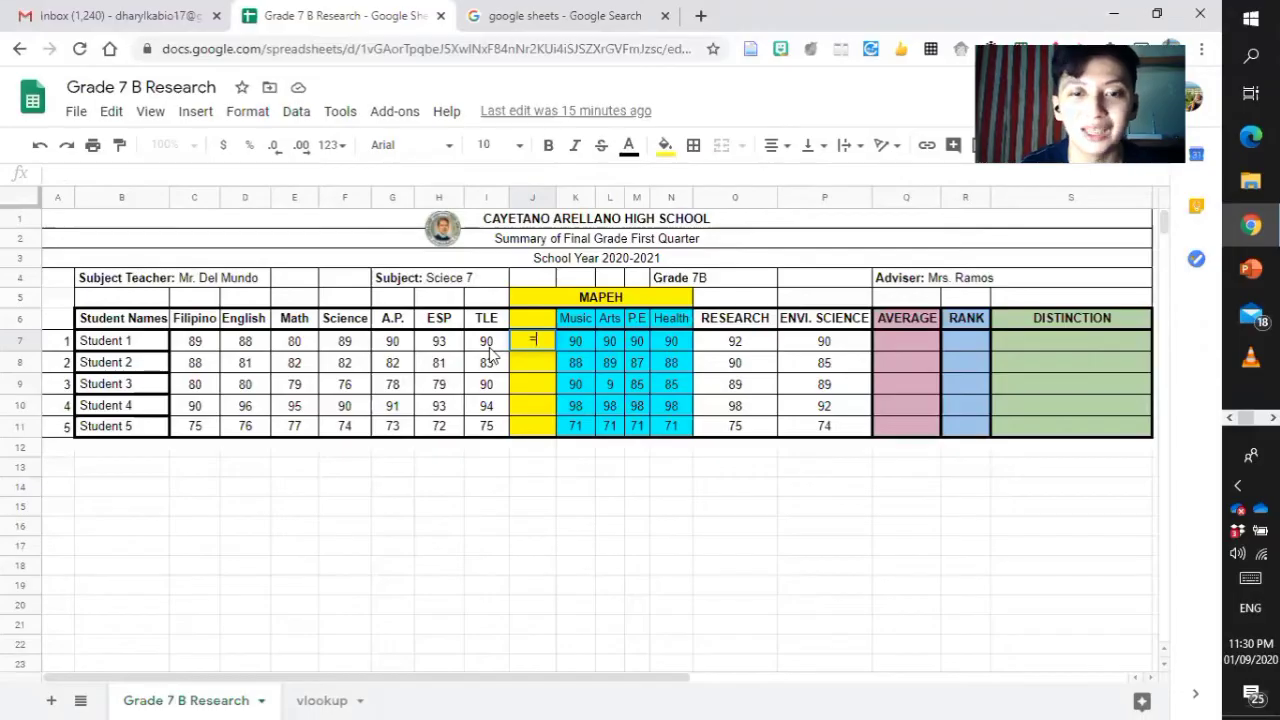
{"action": "type", "text": "="}
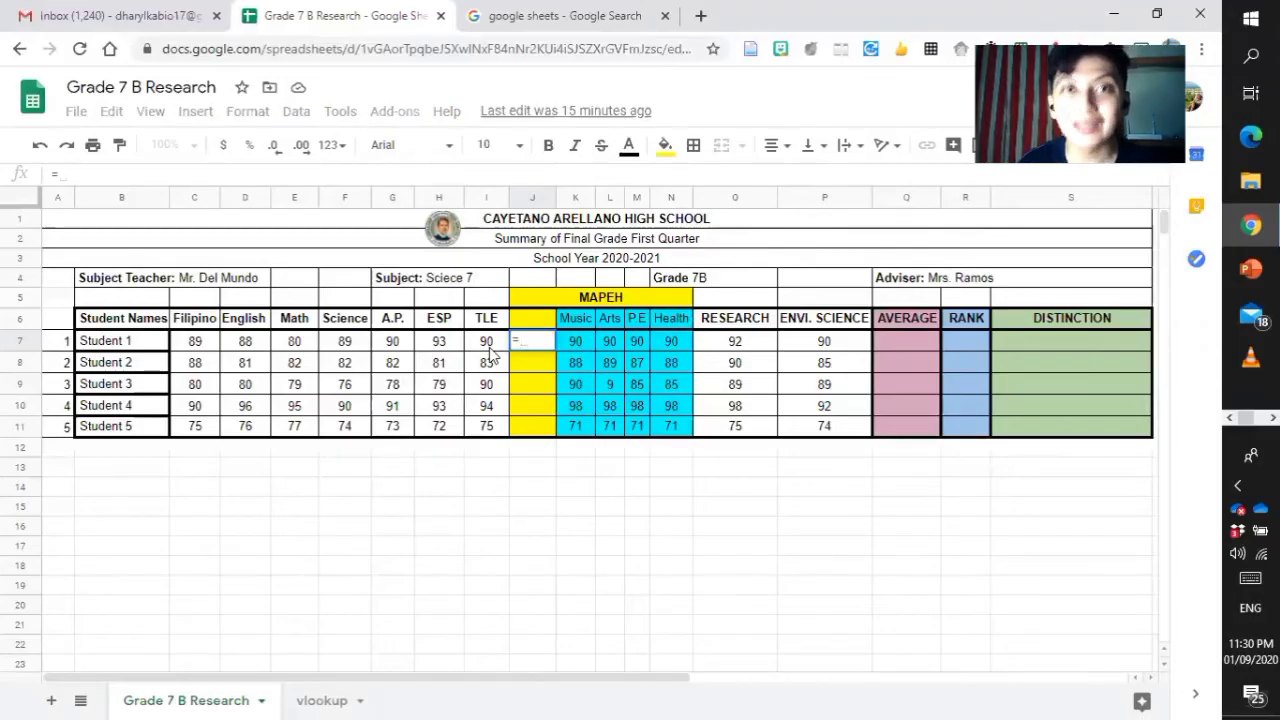
{"action": "type", "text": "average"}
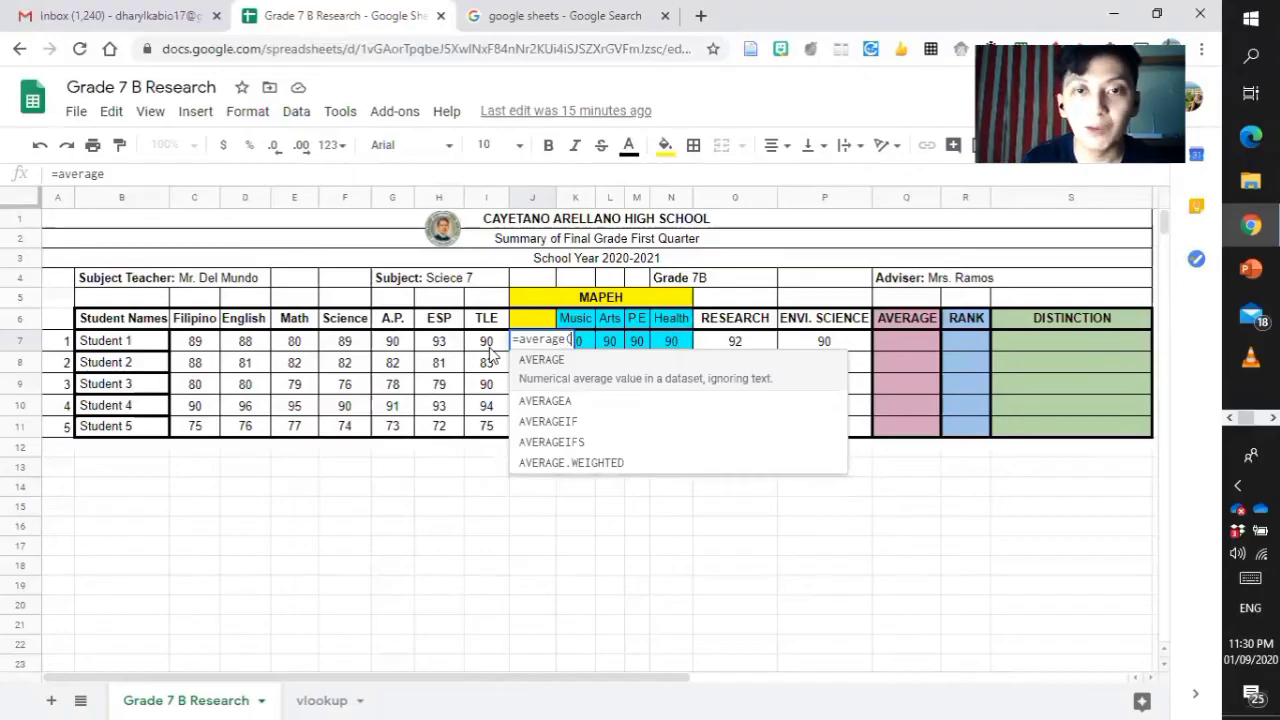
{"action": "type", "text": "("}
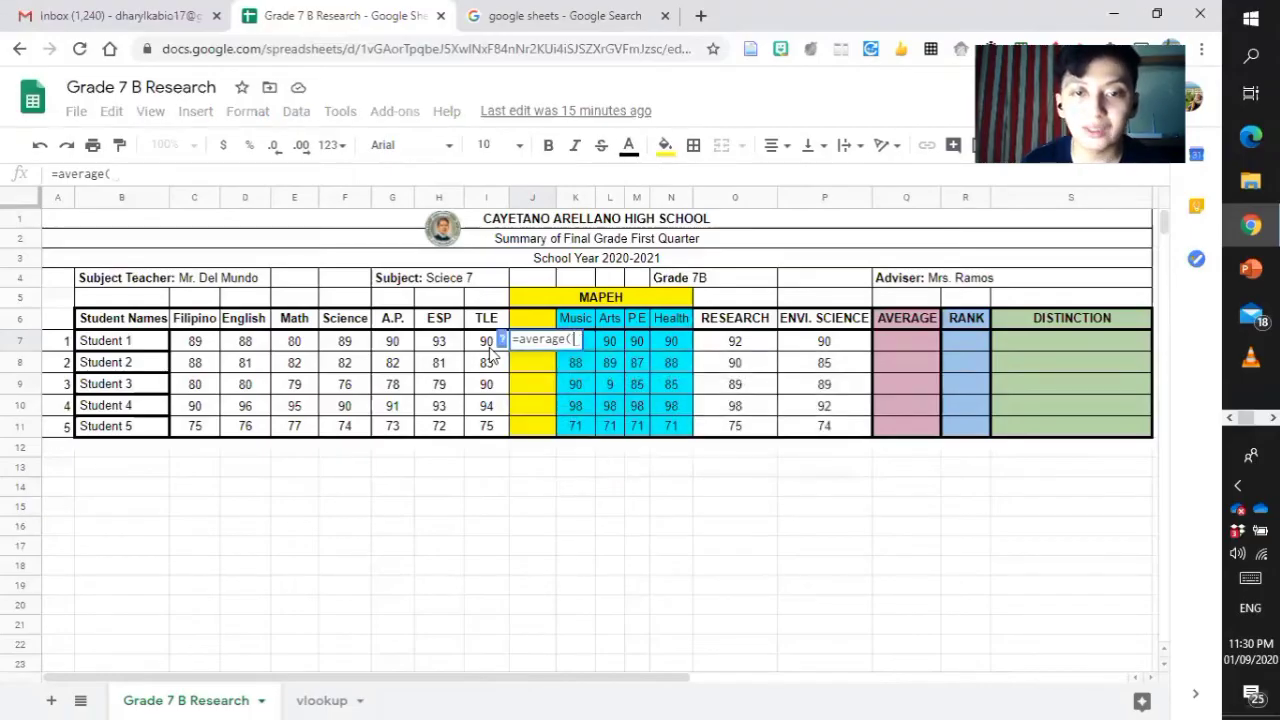
{"action": "left_click", "coordinate": [590, 341]}
{"action": "left_click_drag", "start_coordinate": [590, 341], "coordinate": [668, 360]}
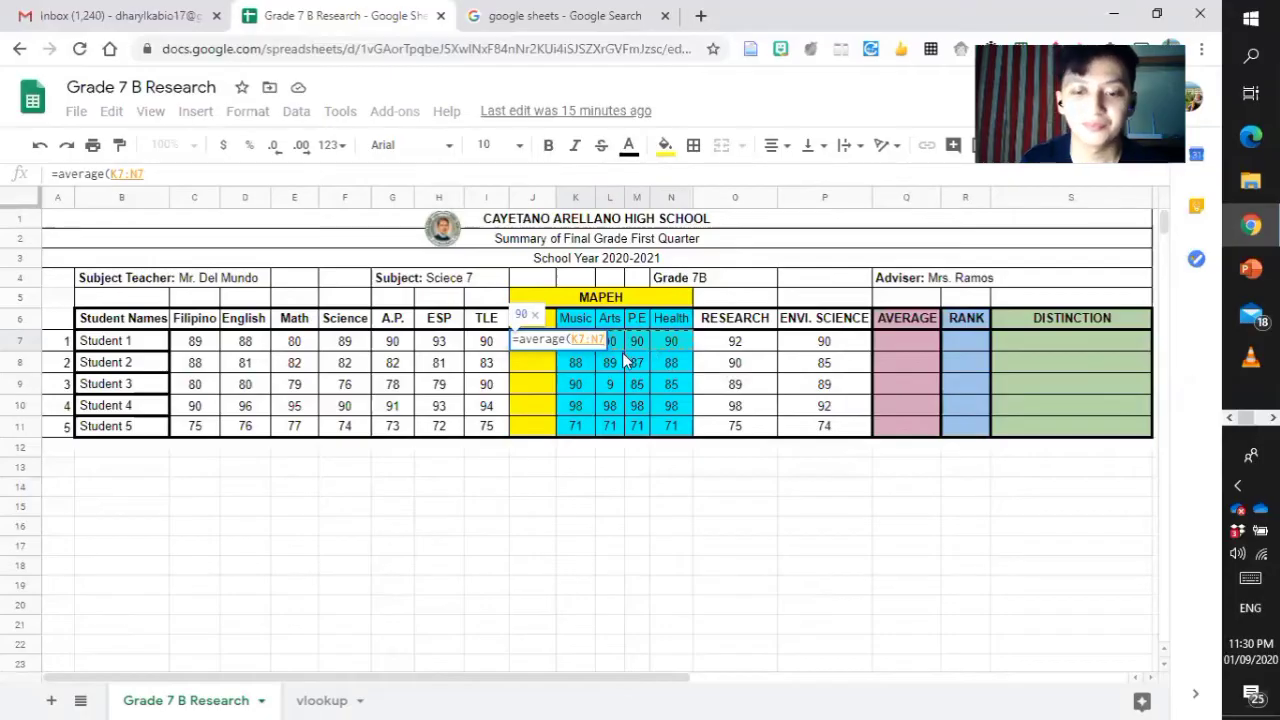
{"action": "type", "text": ")"}
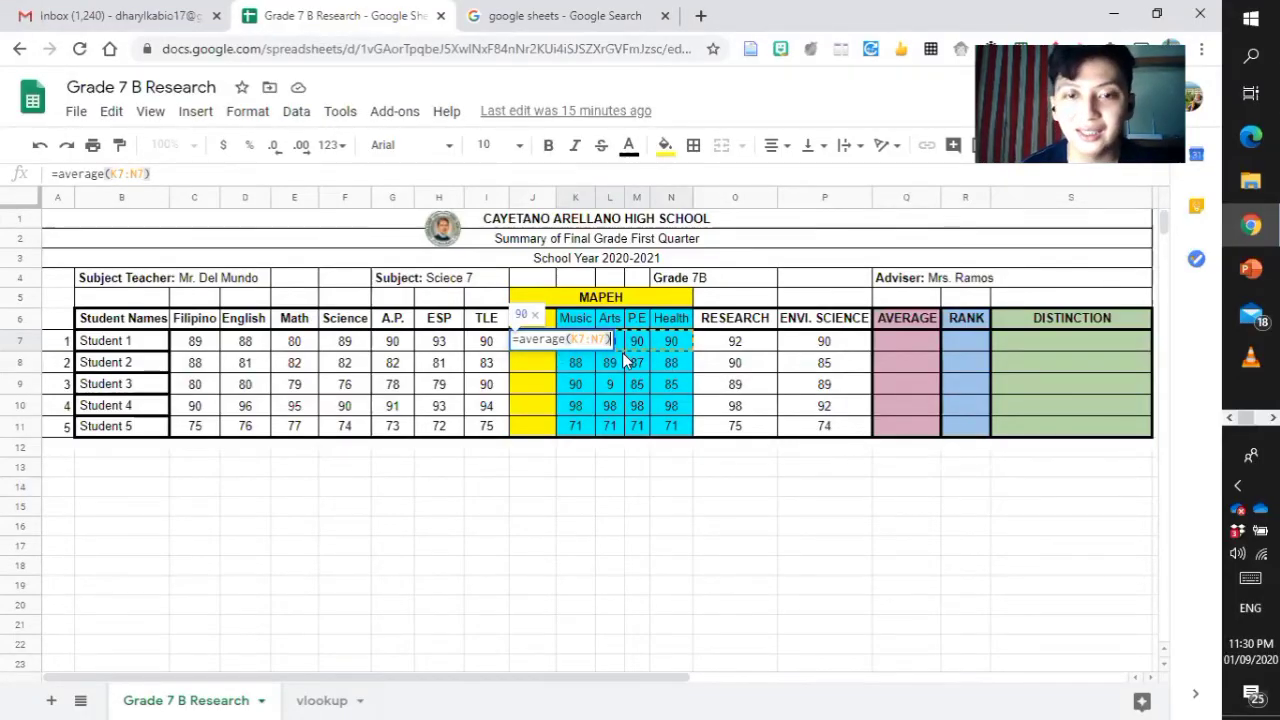
{"action": "key", "text": "Return"}
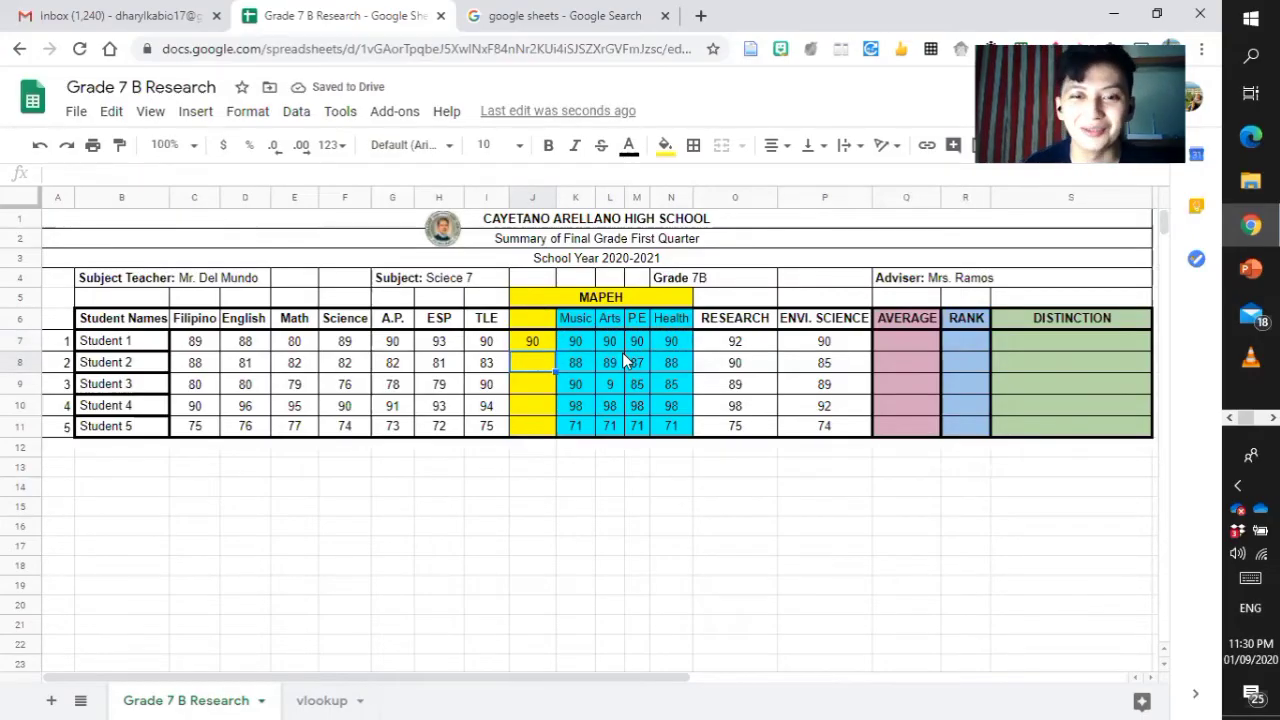
- Format Student 1's MAPEH grade in cell J7 with two decimal places
{"action": "key", "text": "Up"}
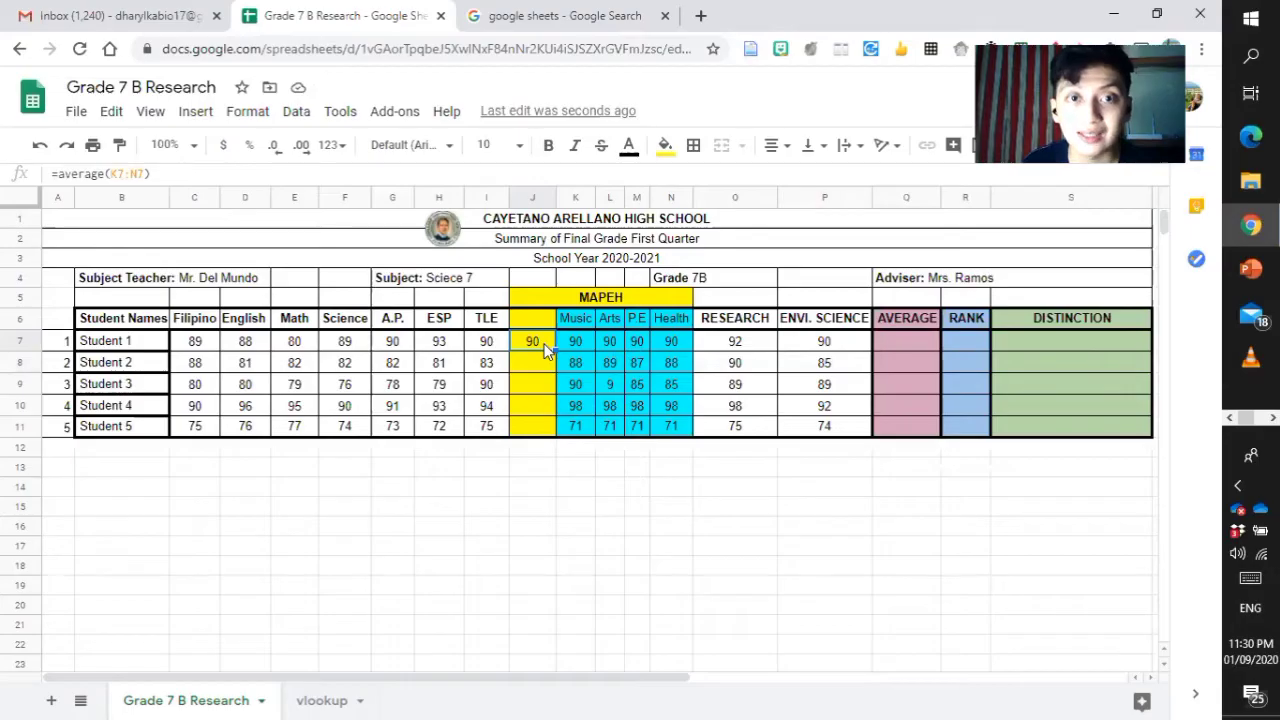
{"action": "left_click", "coordinate": [298, 150]}
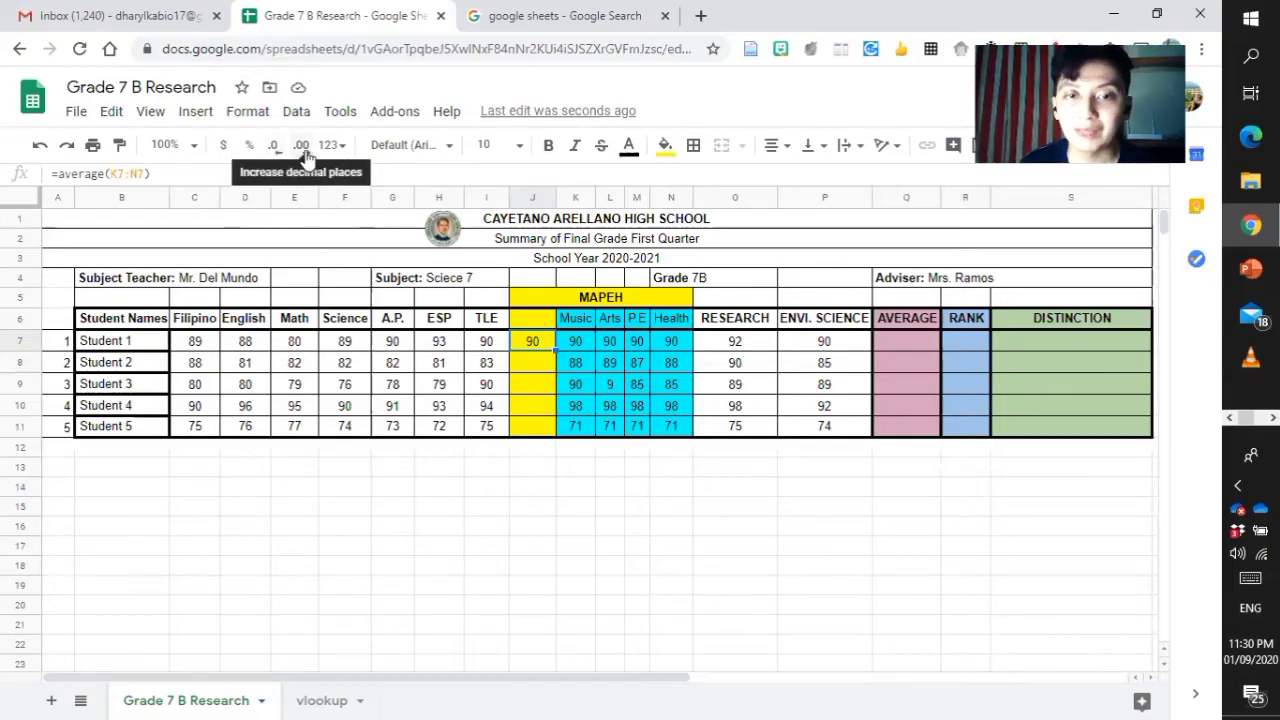
{"action": "left_click", "coordinate": [302, 150]}
{"action": "left_click", "coordinate": [302, 150]}
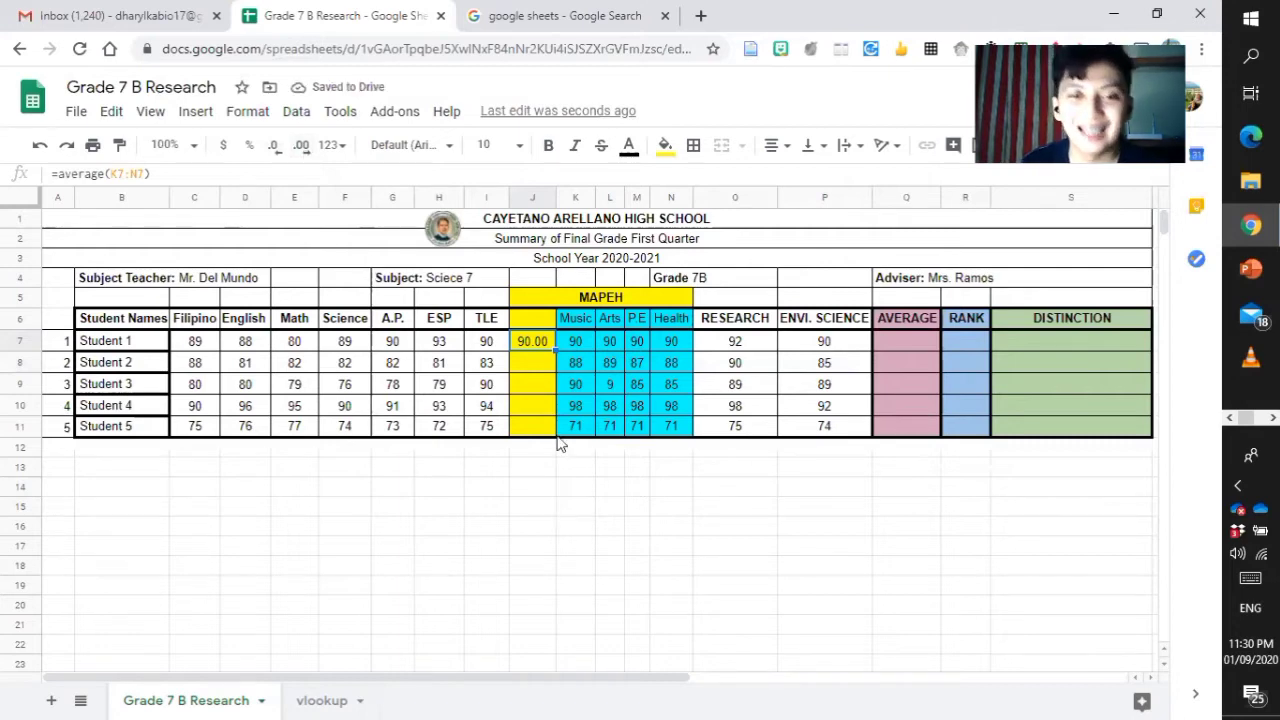
- Fill the MAPEH average formula from J7 down to J11 for the remaining students
{"action": "left_click", "coordinate": [556, 350]}
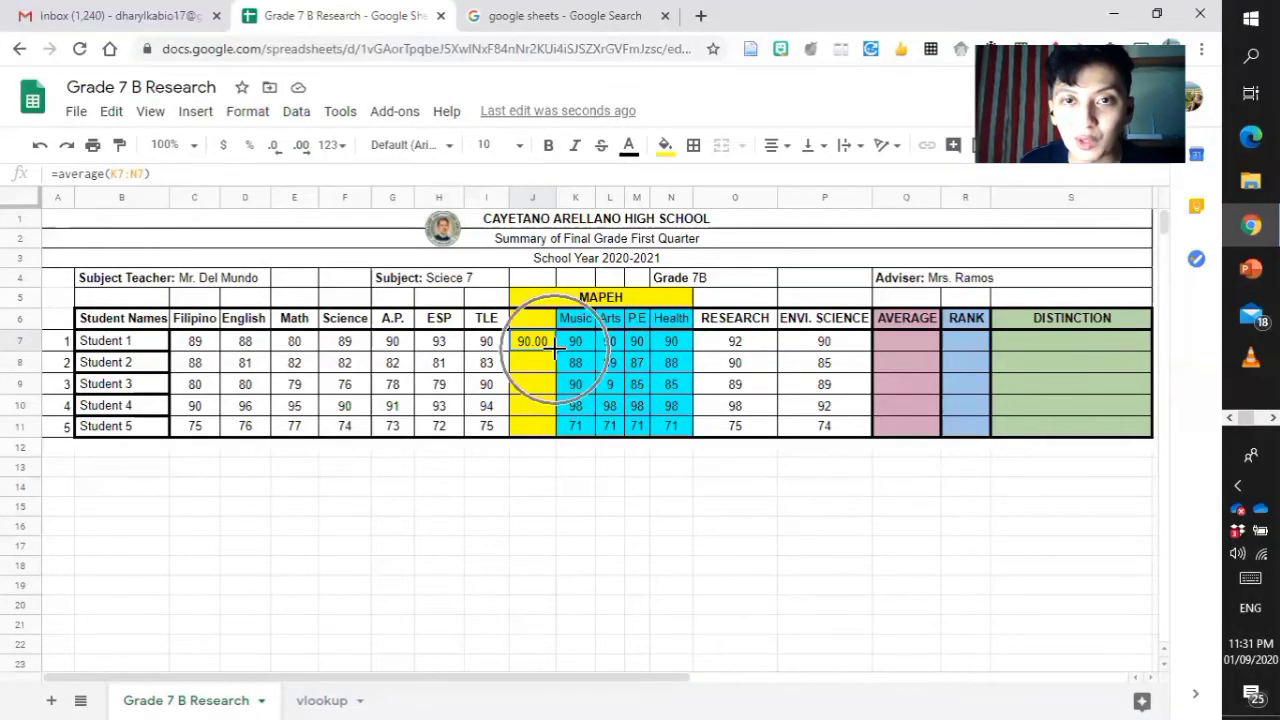
{"action": "left_click", "coordinate": [556, 350]}
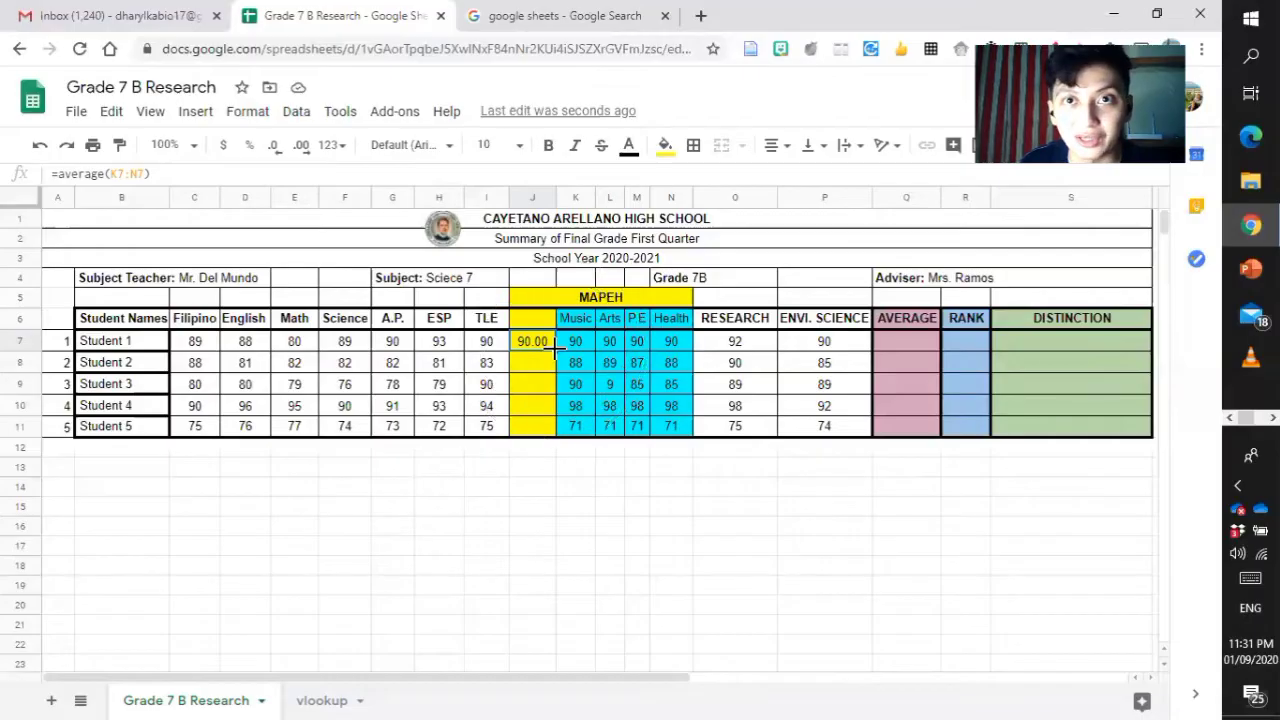
{"action": "left_click", "coordinate": [556, 350]}
{"action": "left_click", "coordinate": [556, 350]}
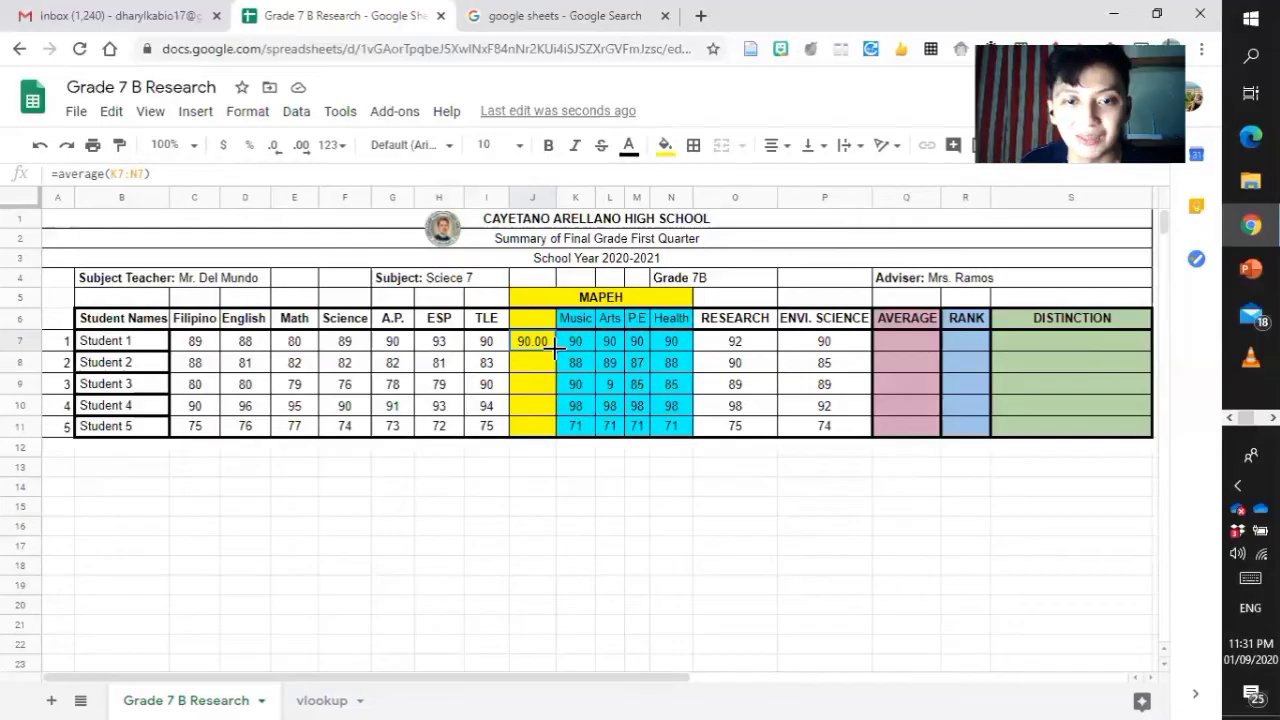
{"action": "left_click_drag", "start_coordinate": [556, 349], "coordinate": [556, 428]}
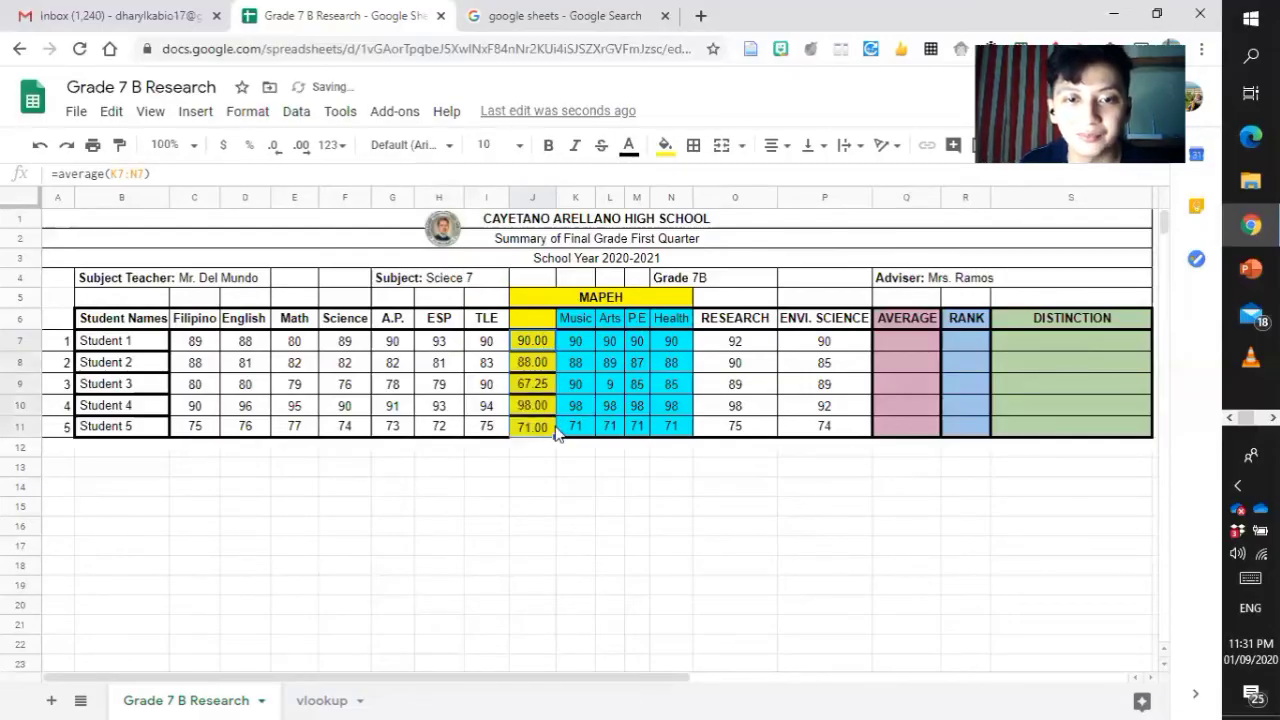
- Check Student 3's Arts grade and the filled MAPEH average formulas of Students 2 to 5
{"action": "left_click", "coordinate": [610, 384]}
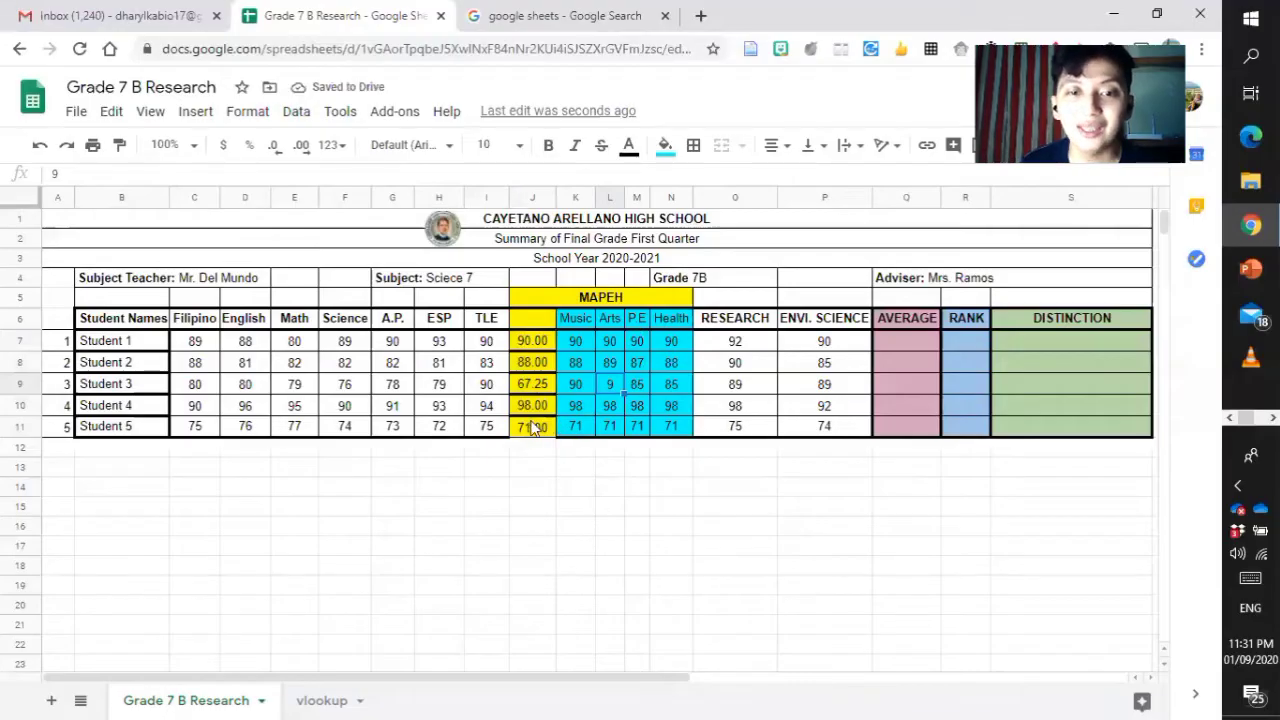
{"action": "left_click", "coordinate": [533, 384]}
{"action": "left_click", "coordinate": [533, 364]}
{"action": "left_click", "coordinate": [545, 405]}
{"action": "left_click", "coordinate": [545, 387]}
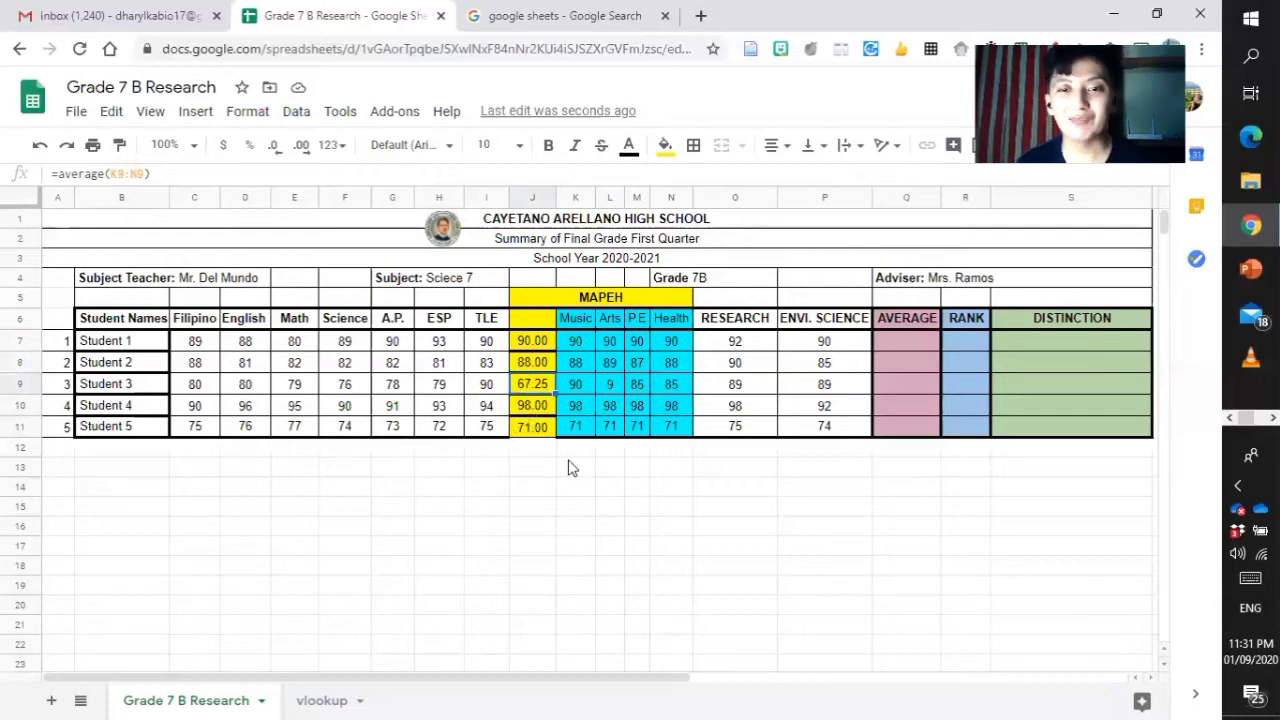
{"action": "left_click", "coordinate": [535, 447]}
{"action": "left_click", "coordinate": [540, 430]}
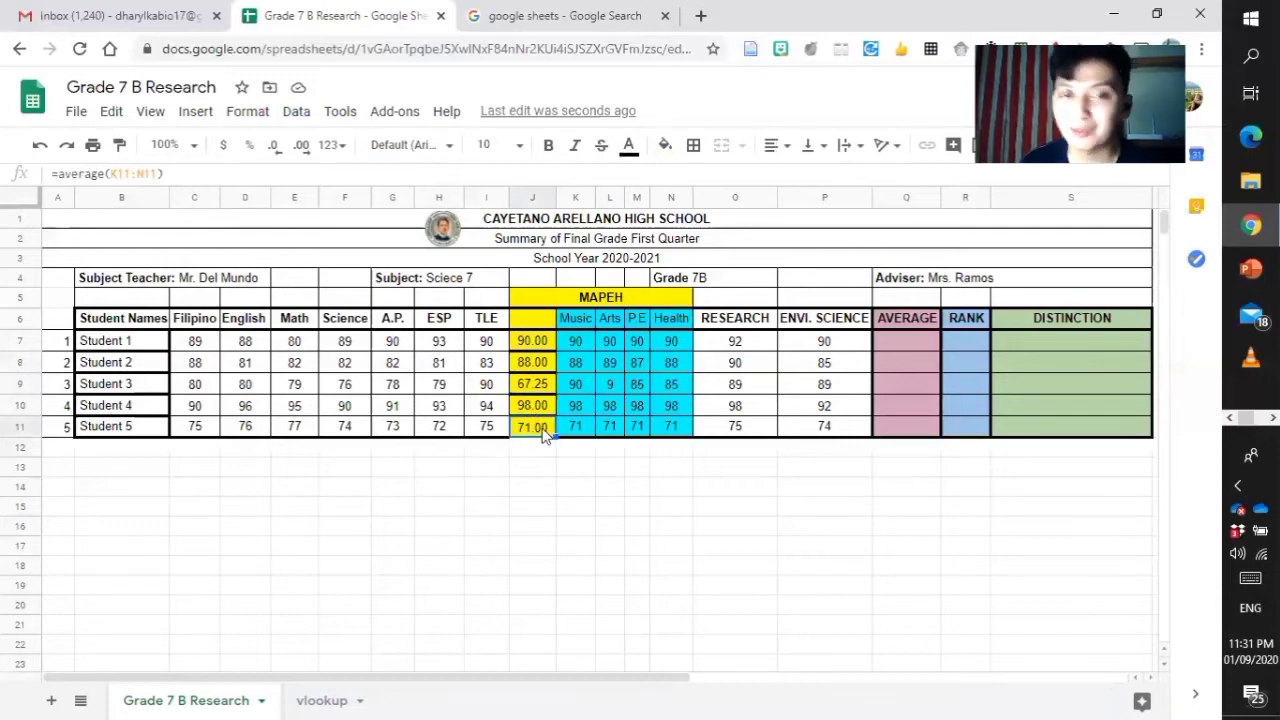
- Compute Student 1's overall average in cell Q7 with the formula =average(C7:J7,O7:P7), leaving out the separate MAPEH component grades
{"action": "left_click", "coordinate": [904, 340]}
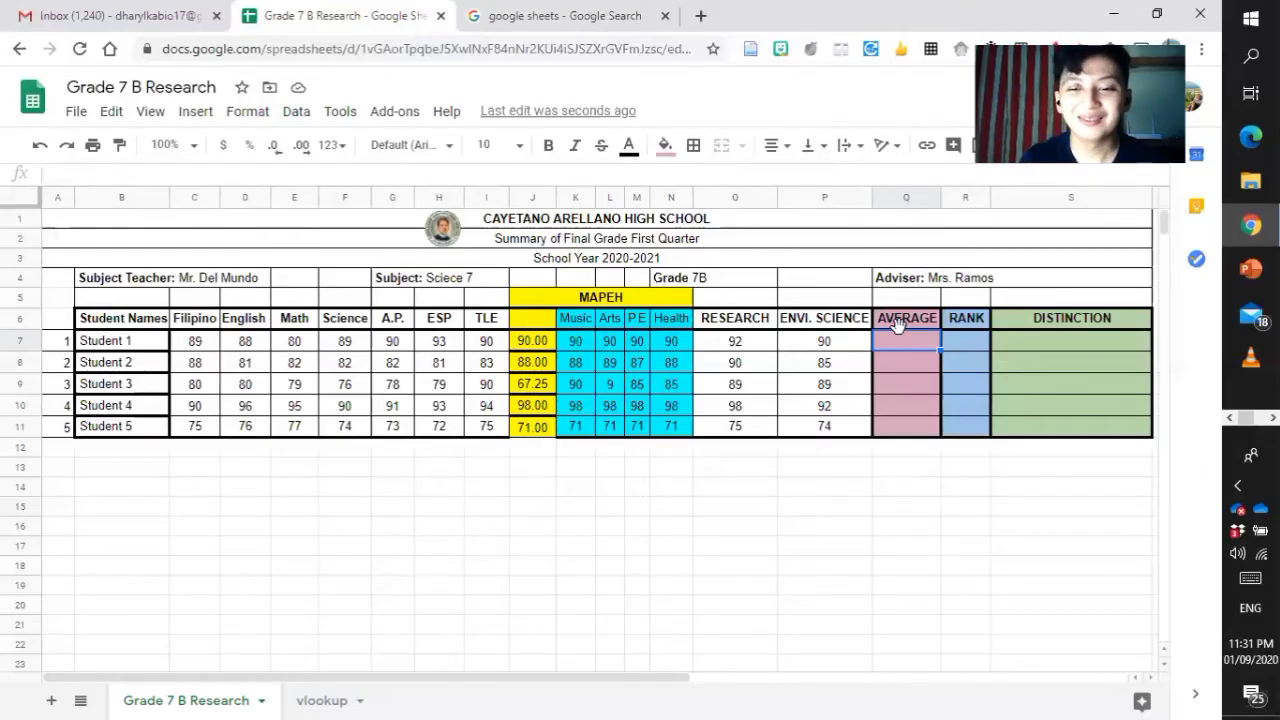
{"action": "type", "text": "="}
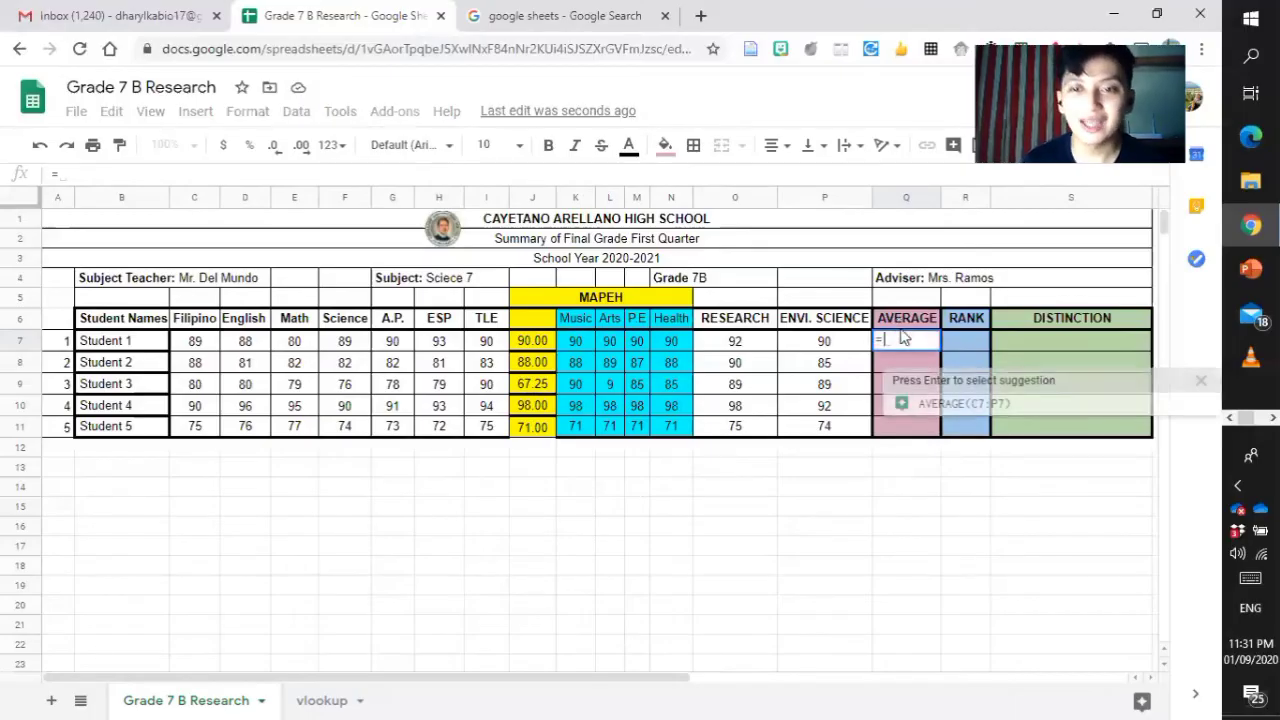
{"action": "type", "text": "av"}
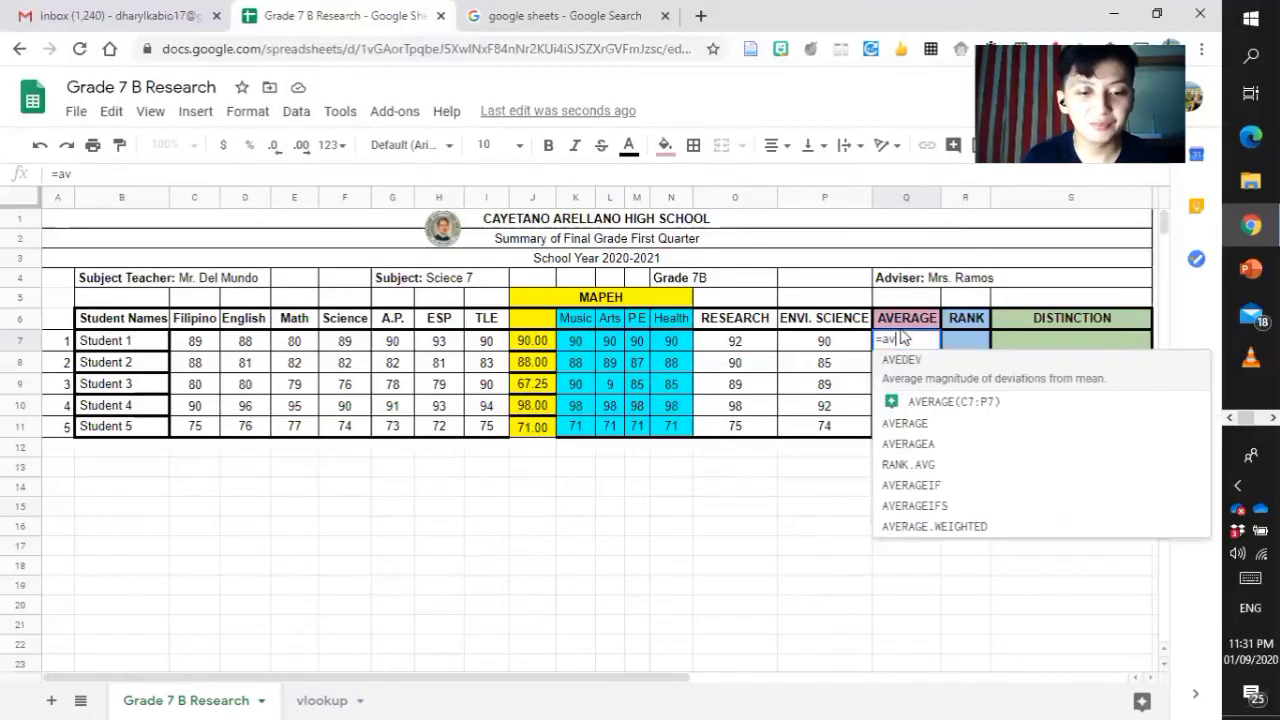
{"action": "type", "text": "erage"}
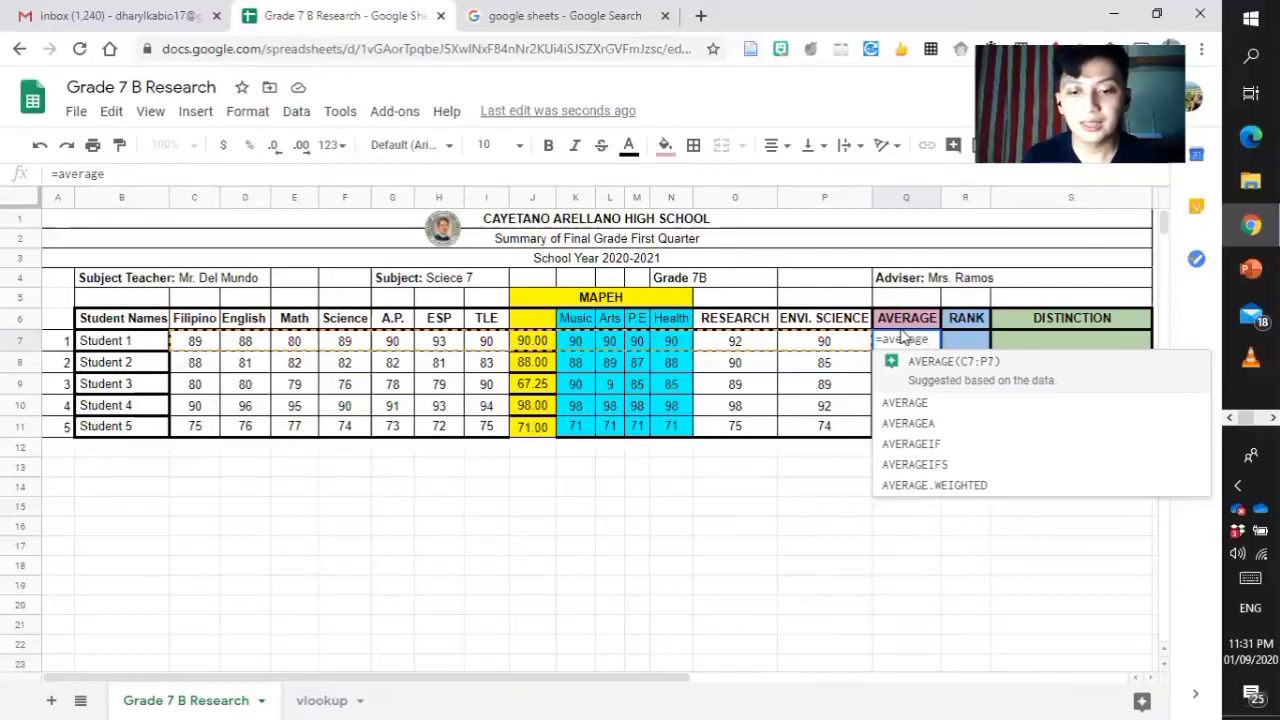
{"action": "type", "text": "("}
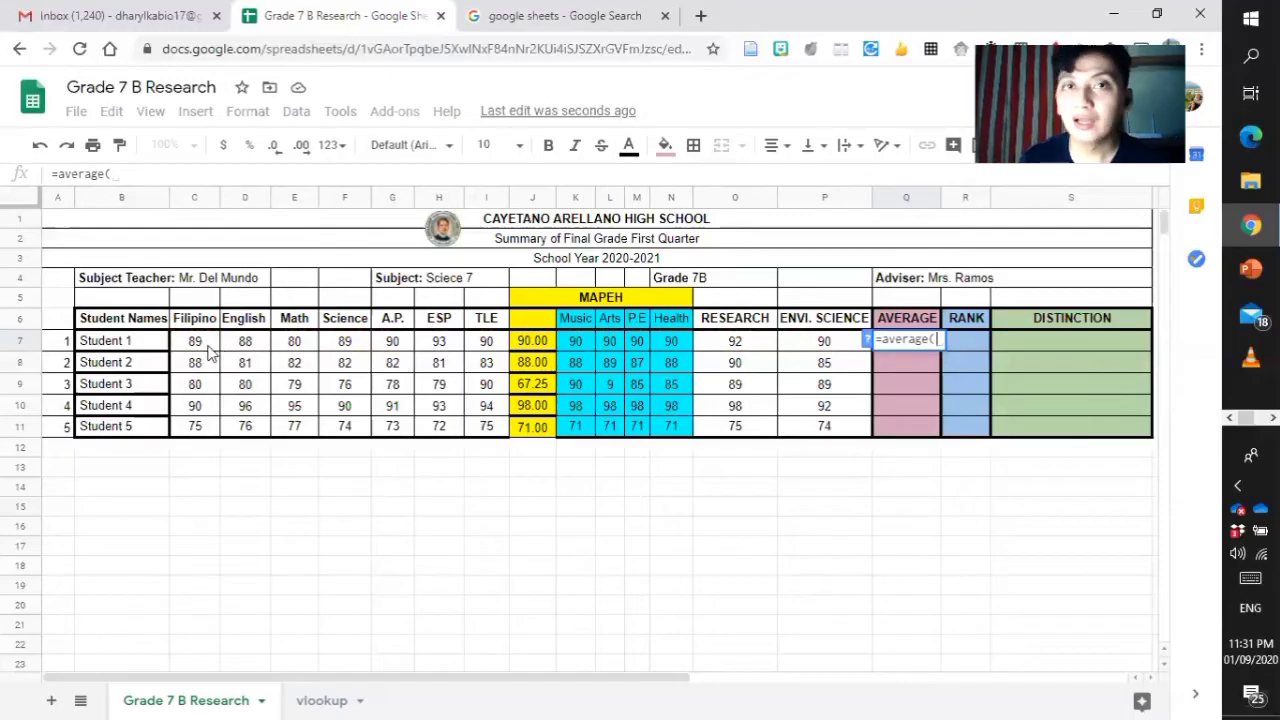
{"action": "left_click_drag", "start_coordinate": [210, 350], "coordinate": [532, 345]}
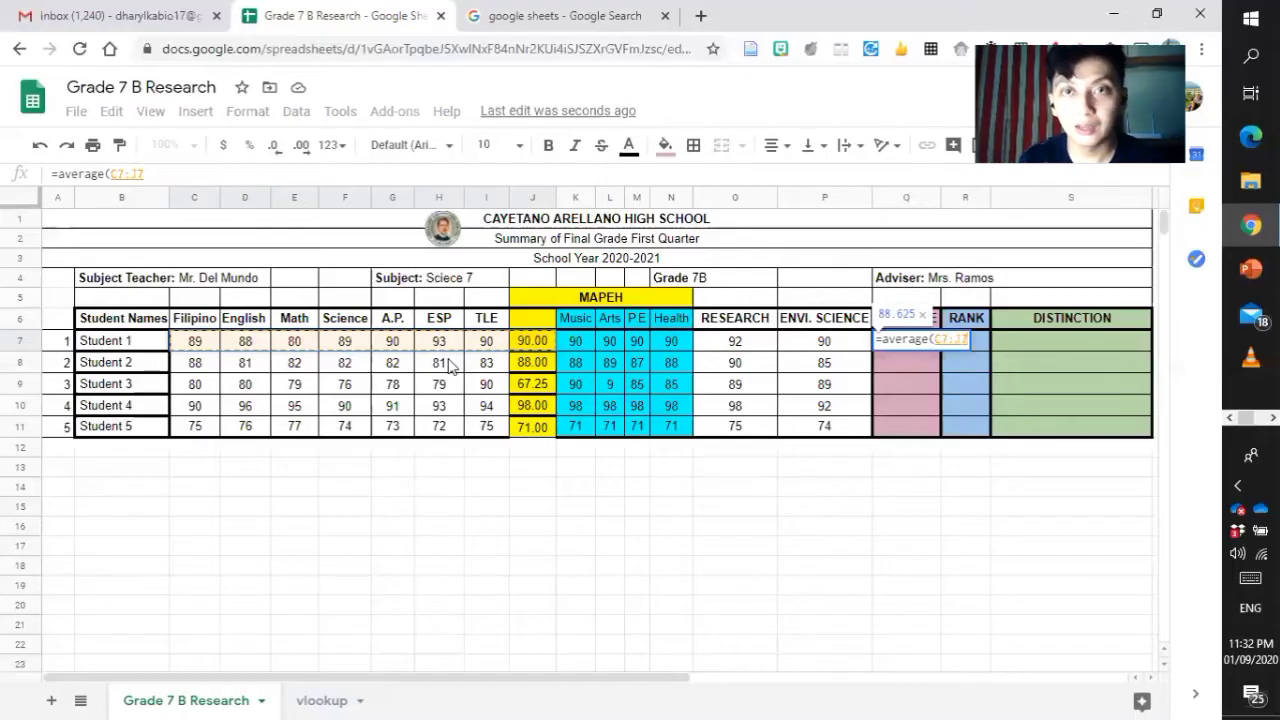
{"action": "type", "text": ","}
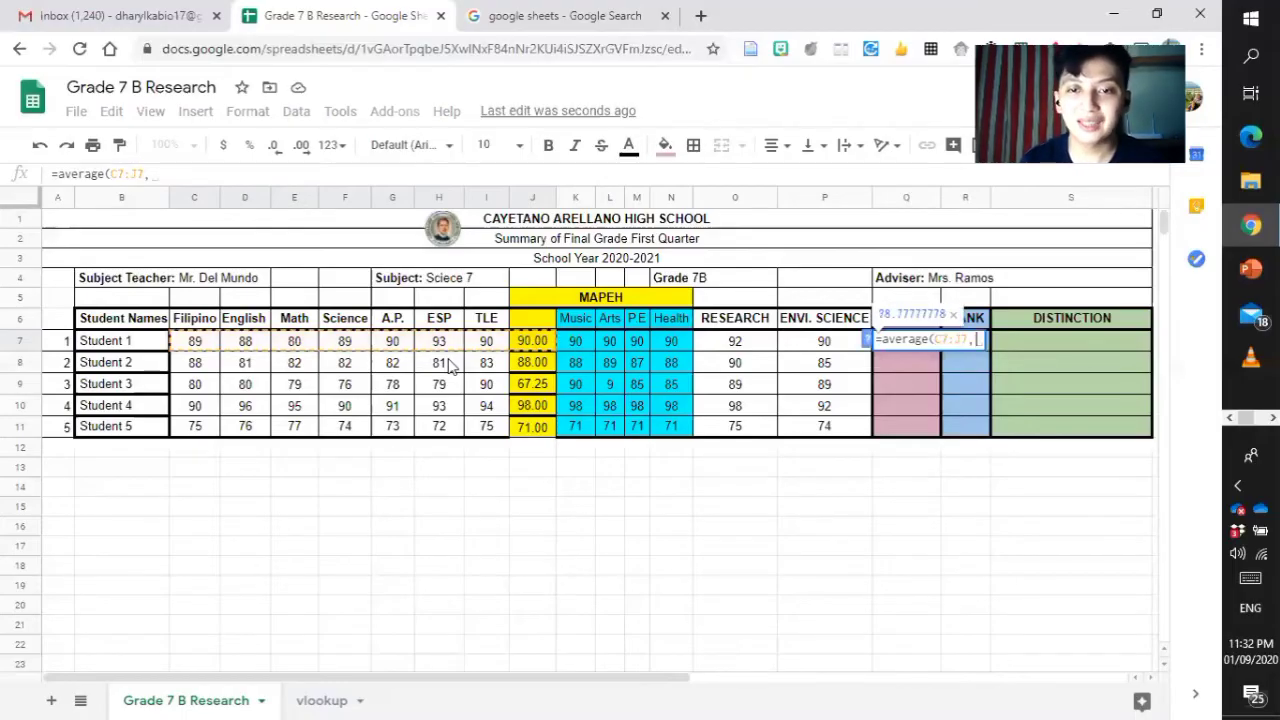
{"action": "left_click", "coordinate": [720, 342]}
{"action": "left_click", "coordinate": [800, 345], "text": "shift"}
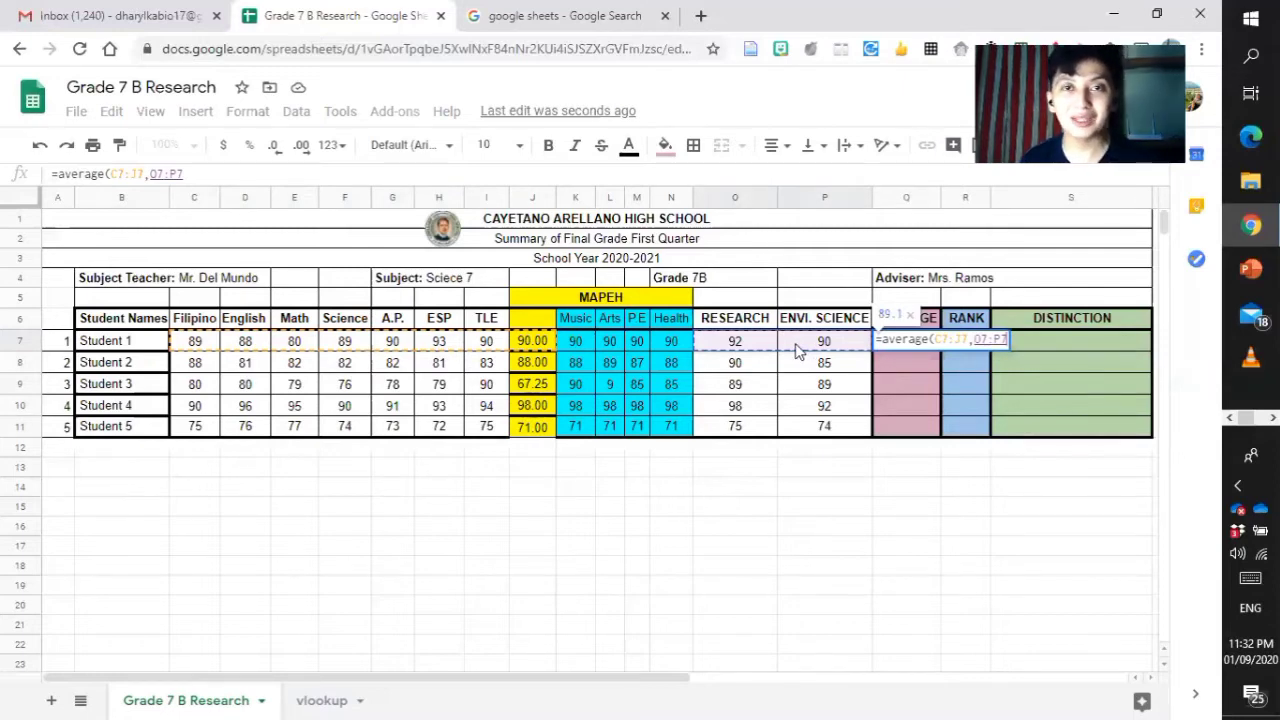
{"action": "type", "text": ")"}
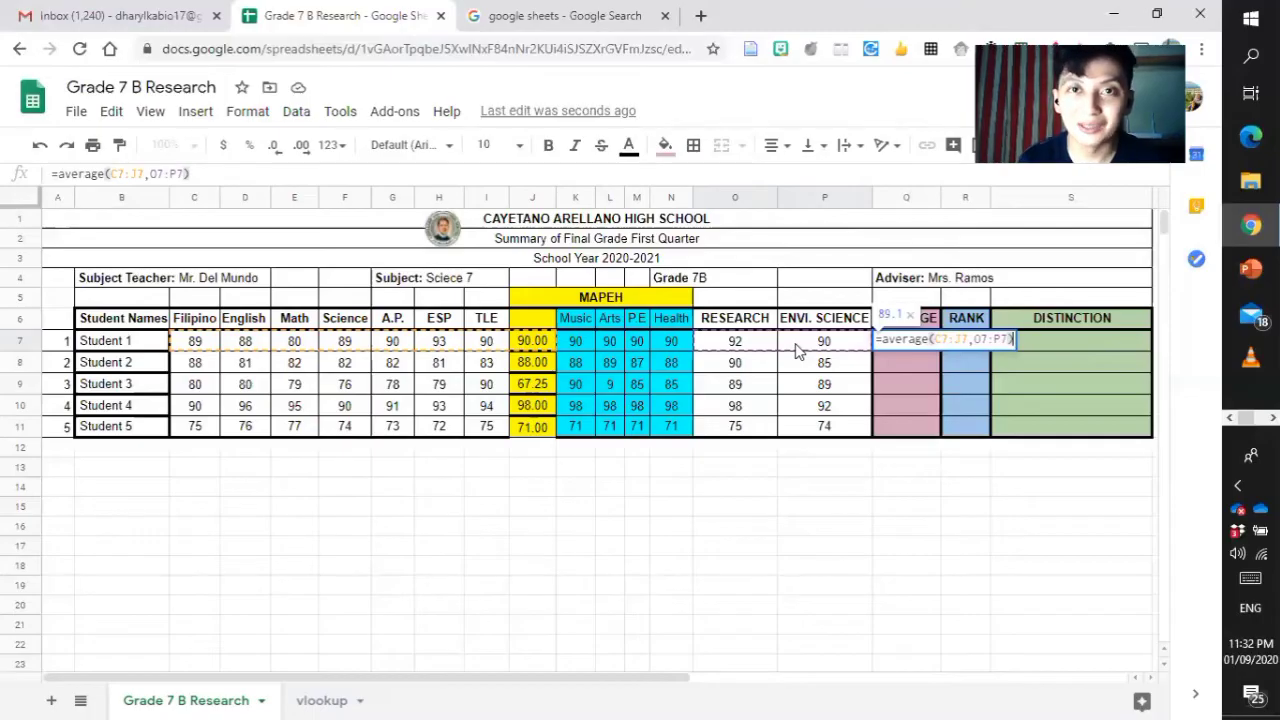
{"action": "key", "text": "Return"}
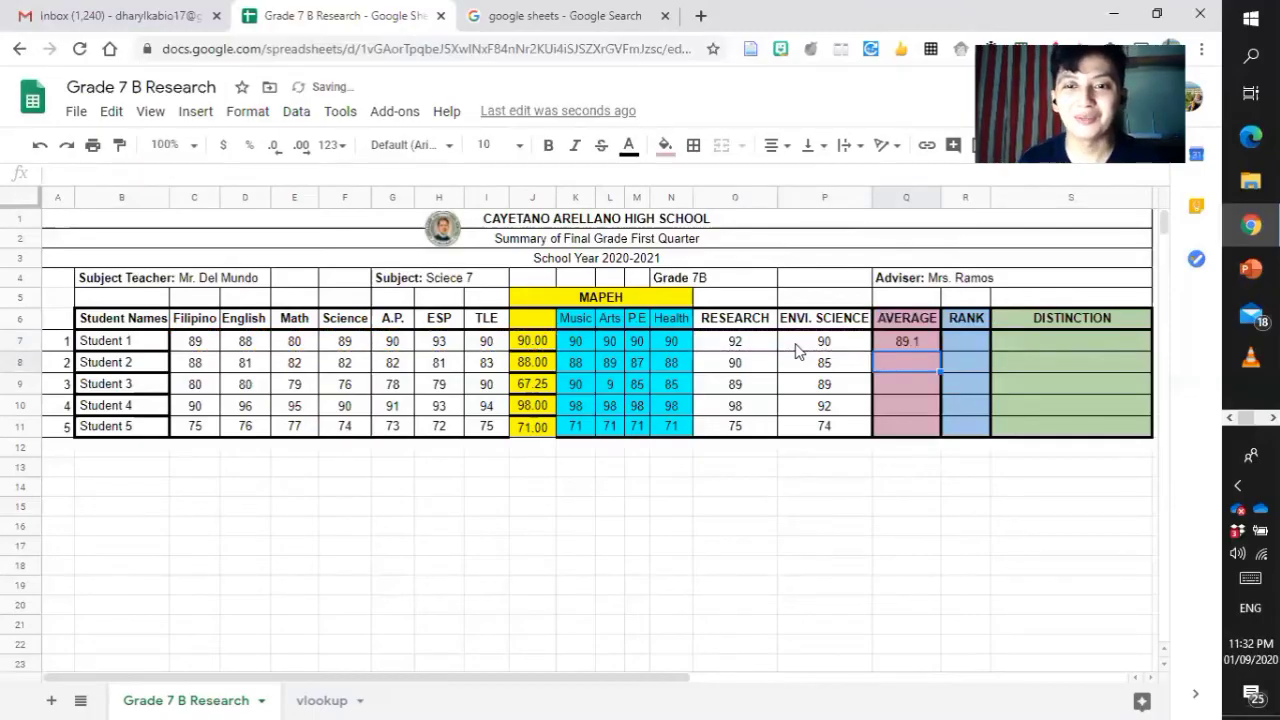
- Format the average in Q7 with two decimal places and fill its formula down to Q11 for the remaining students
{"action": "left_click", "coordinate": [910, 342]}
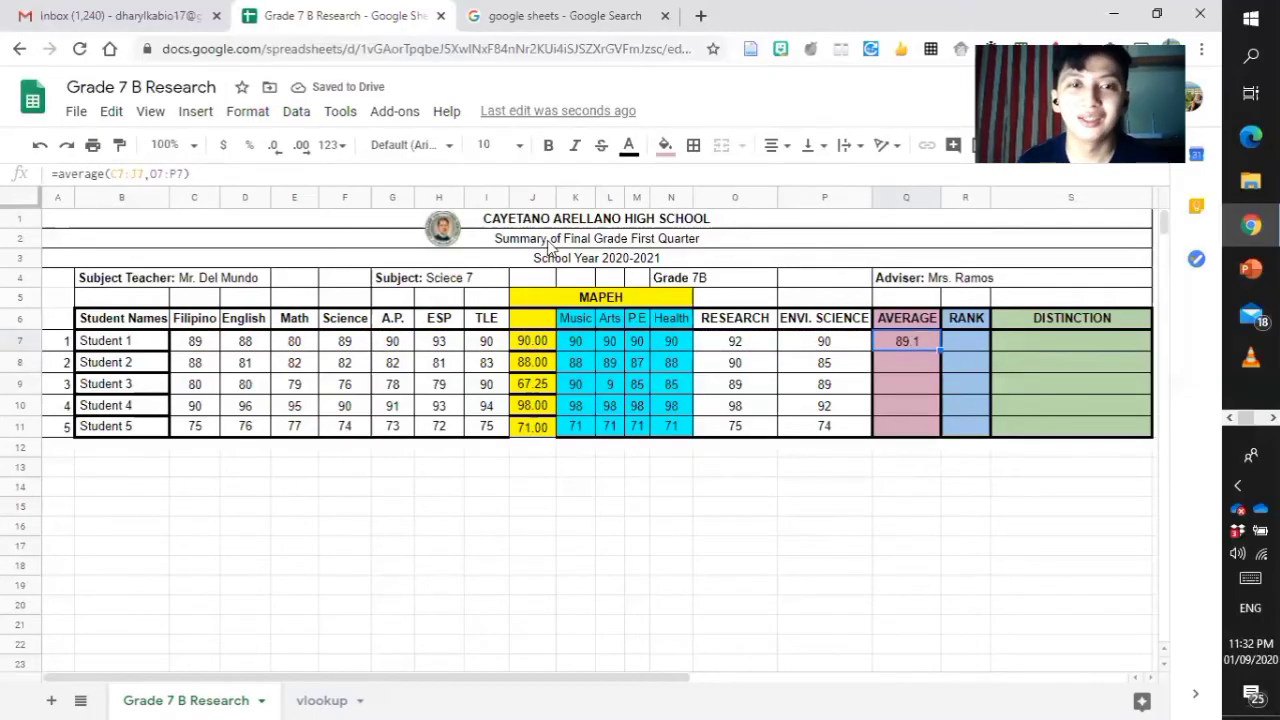
{"action": "left_click", "coordinate": [302, 148]}
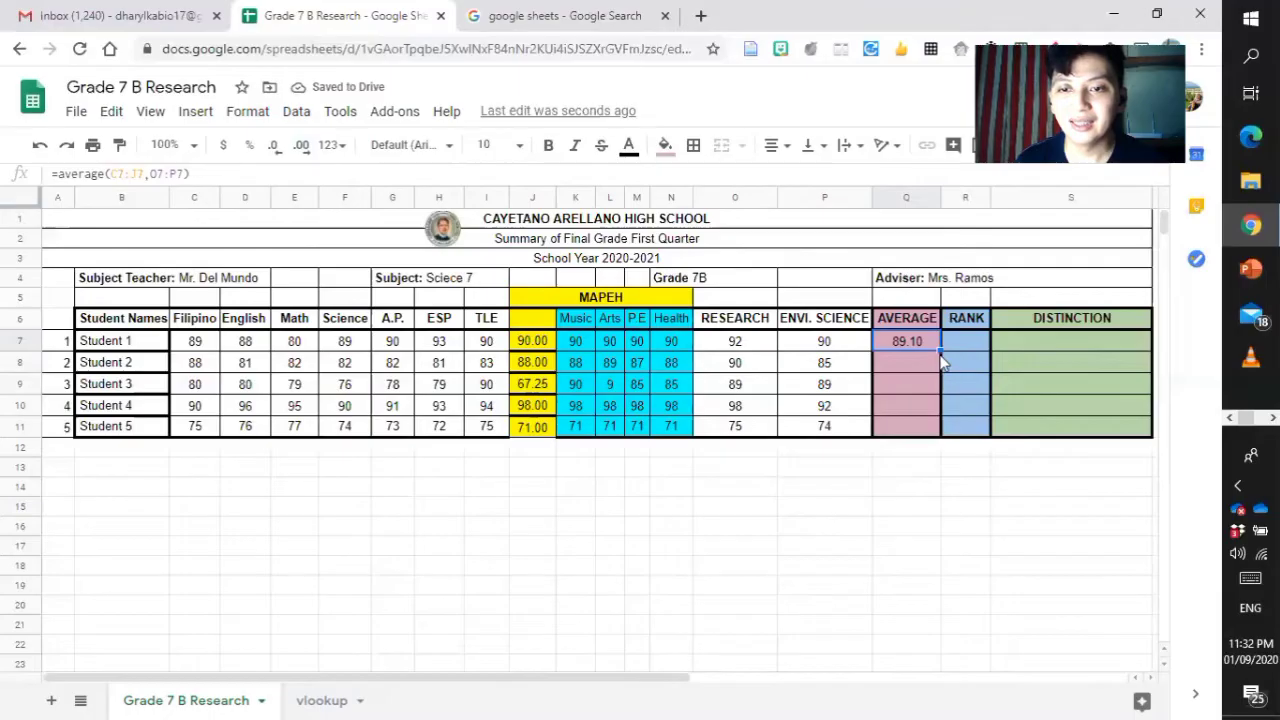
{"action": "left_click_drag", "start_coordinate": [938, 345], "coordinate": [937, 425]}
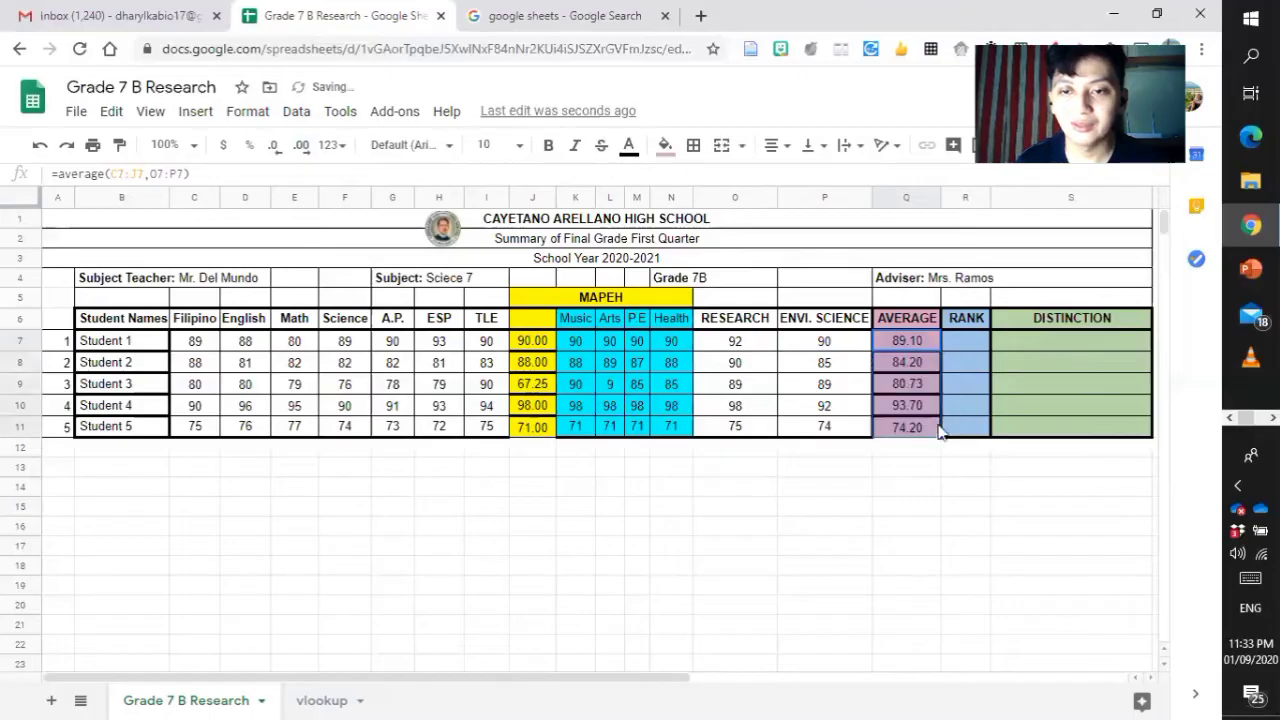
{"action": "left_click", "coordinate": [1011, 508]}
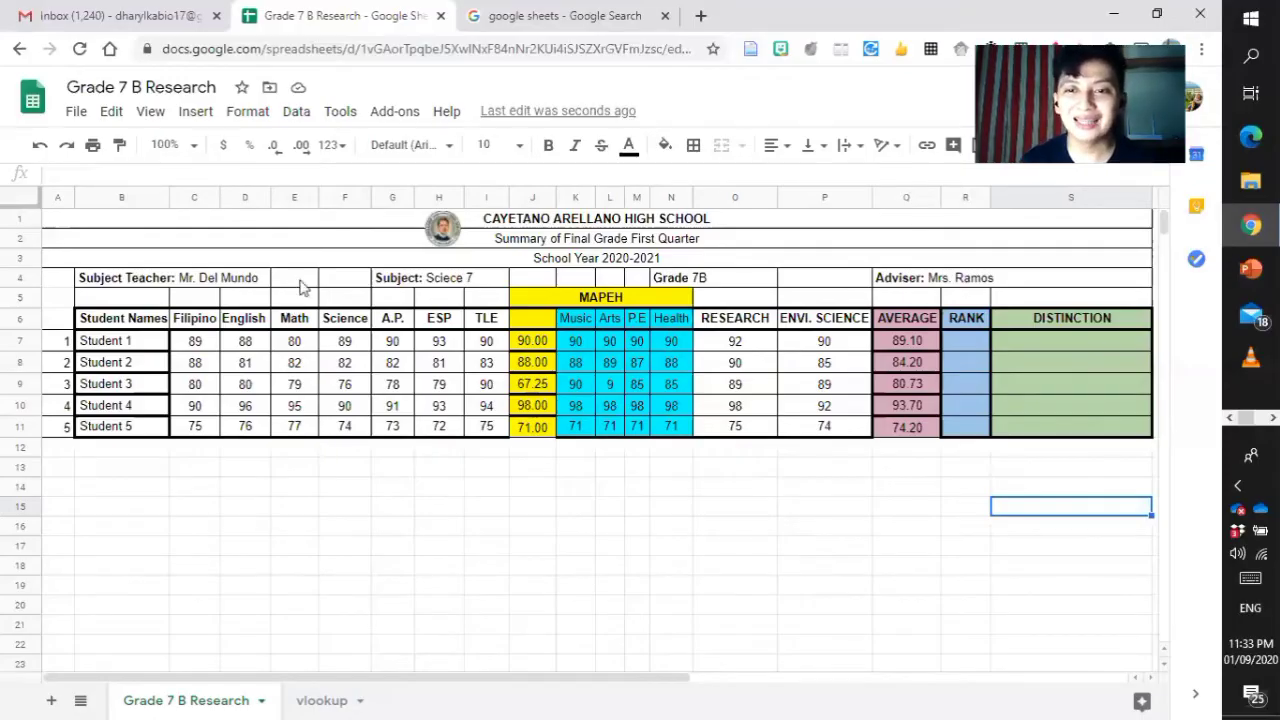
- Rank Student 1's average in cell R7 with the formula =rank(Q7,Q7:Q11)
{"action": "left_click_drag", "start_coordinate": [975, 342], "coordinate": [966, 423]}
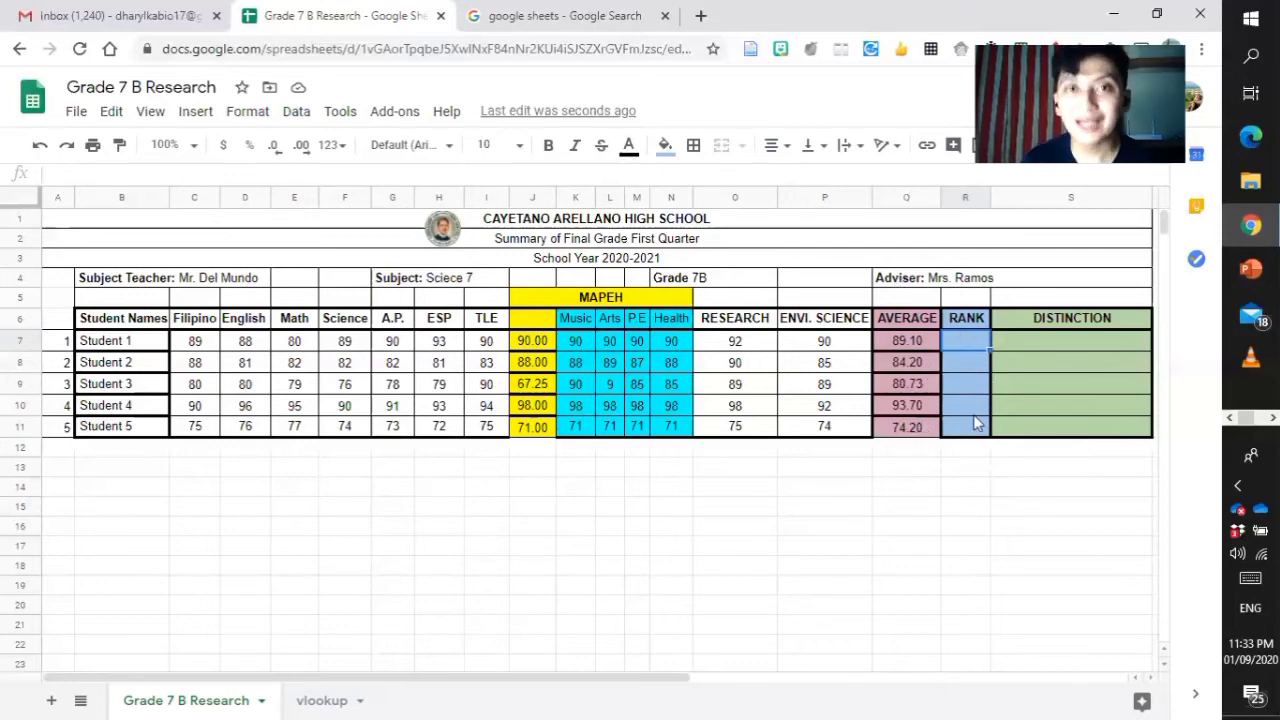
{"action": "type", "text": "="}
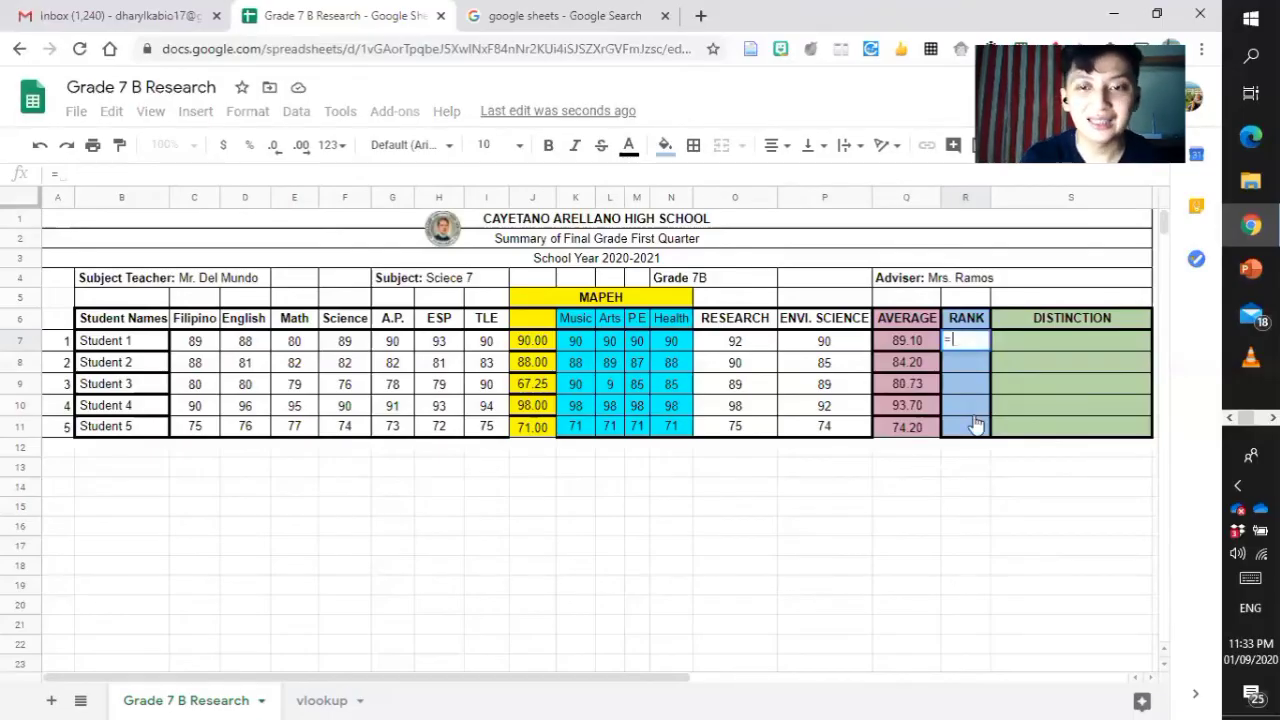
{"action": "type", "text": "rank"}
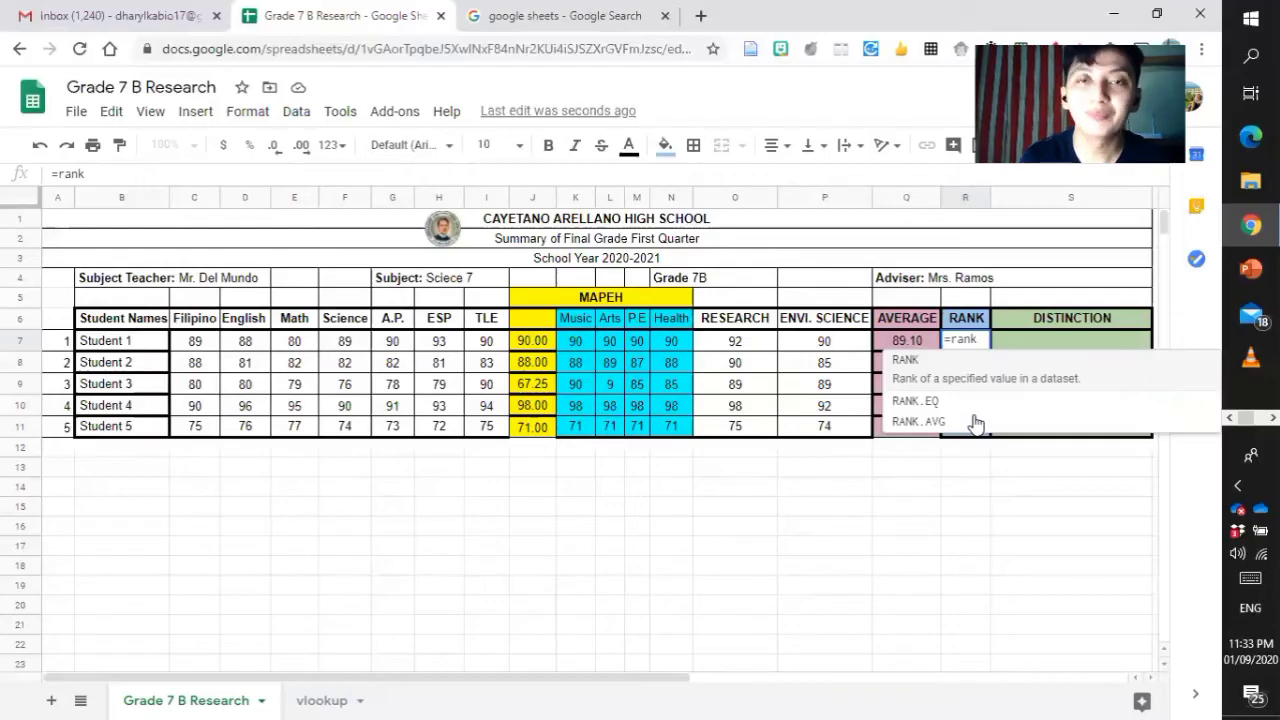
{"action": "type", "text": "("}
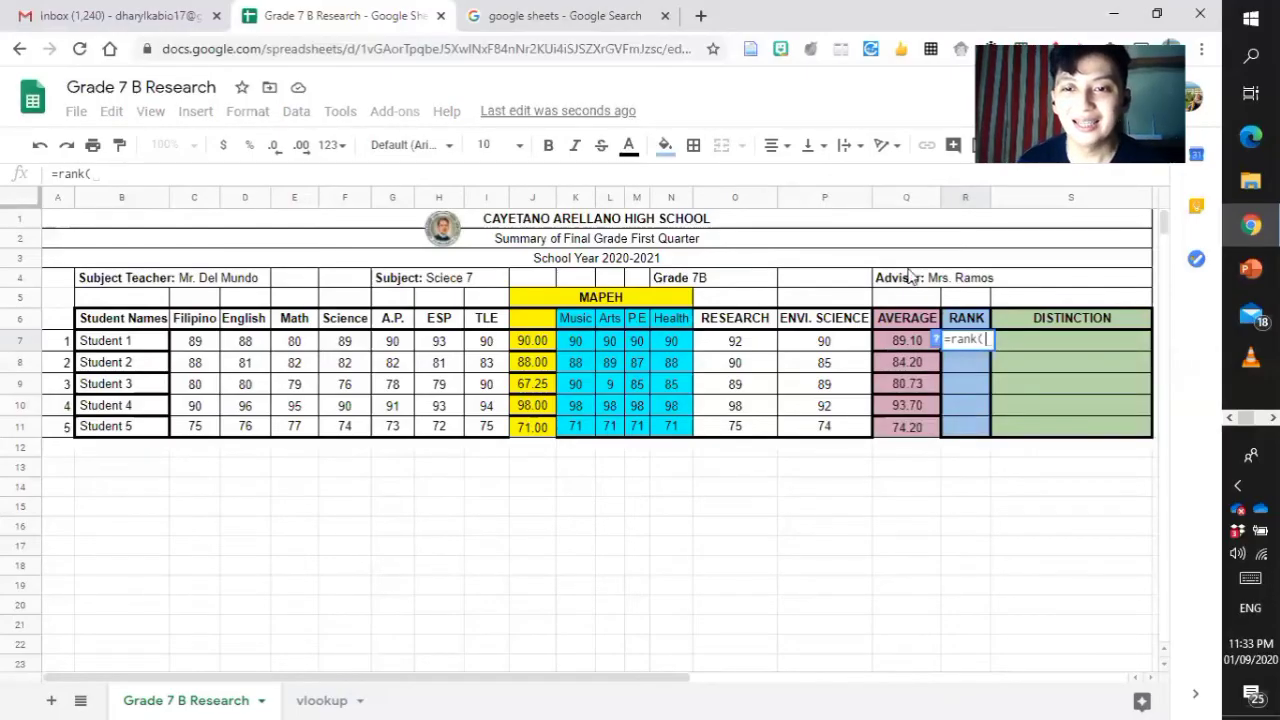
{"action": "left_click", "coordinate": [913, 343]}
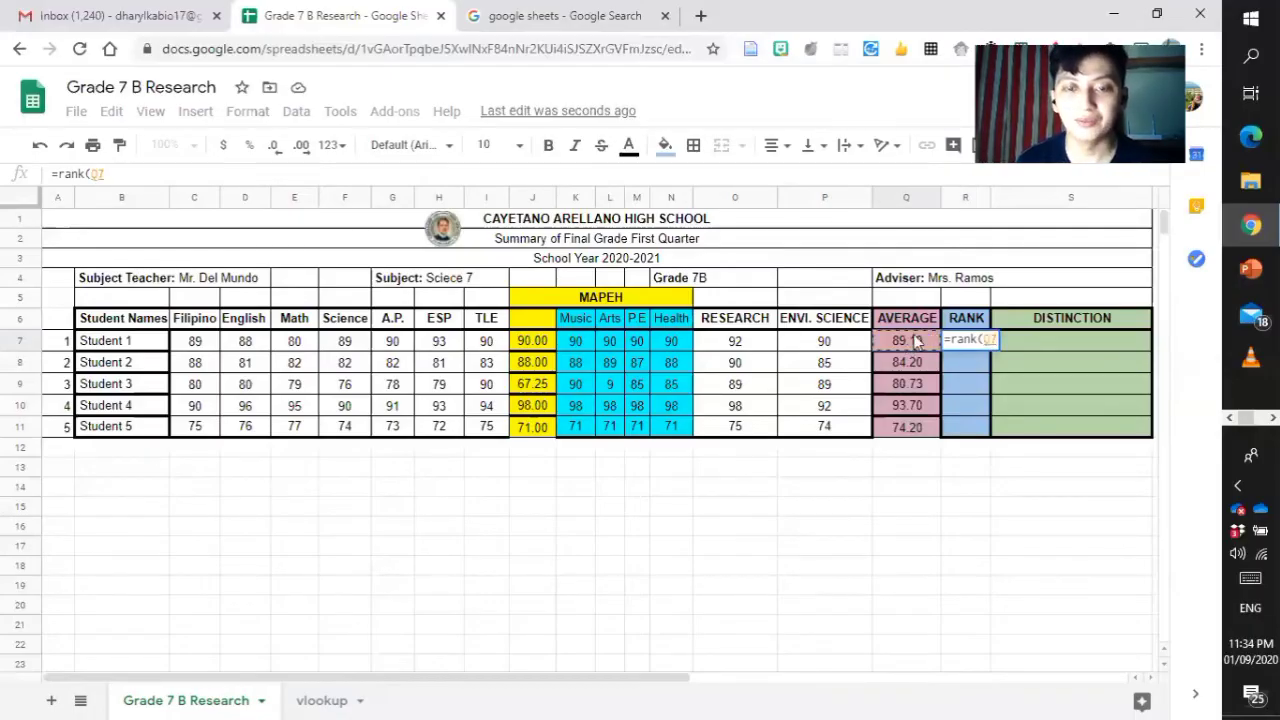
{"action": "left_click", "coordinate": [913, 336]}
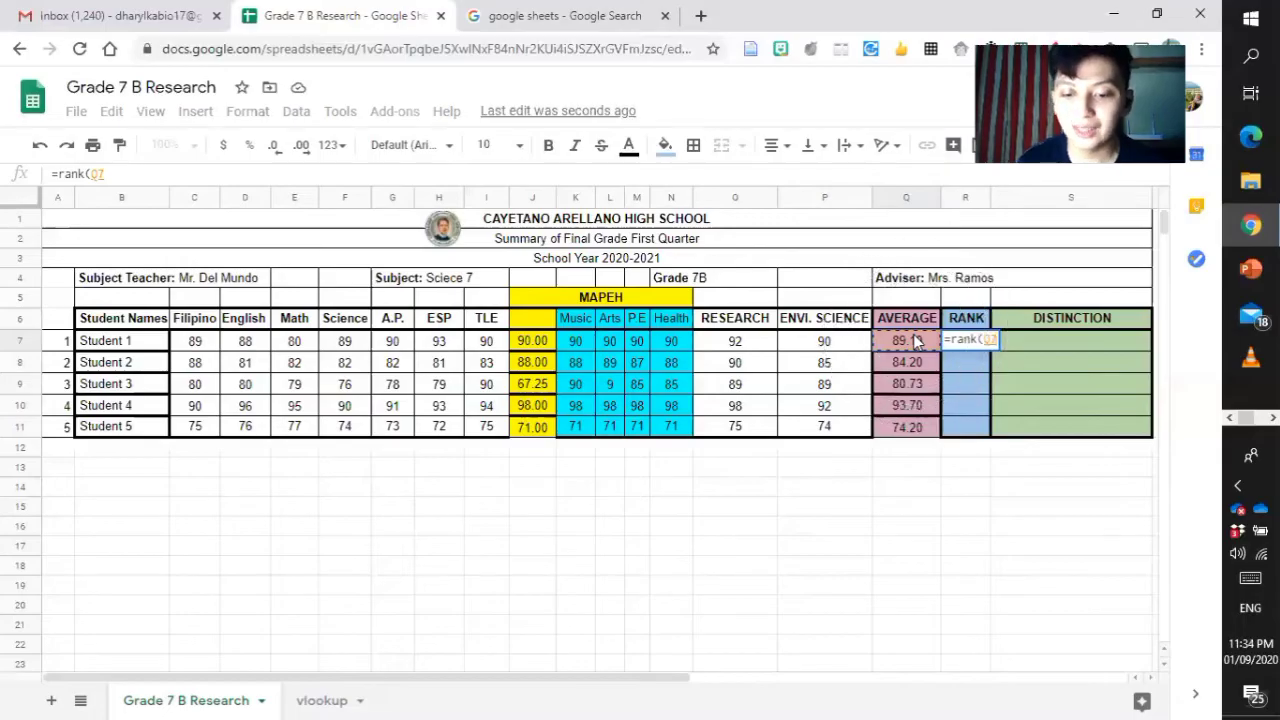
{"action": "type", "text": ","}
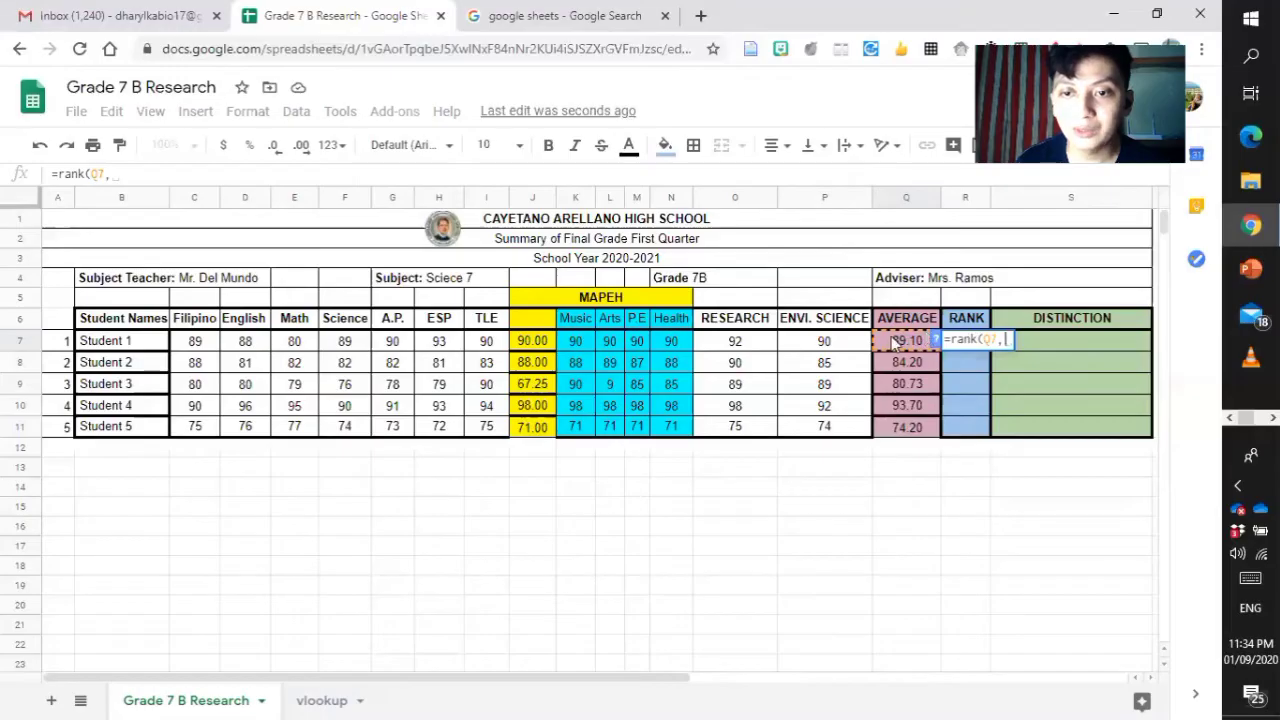
{"action": "left_click_drag", "start_coordinate": [893, 342], "coordinate": [900, 444]}
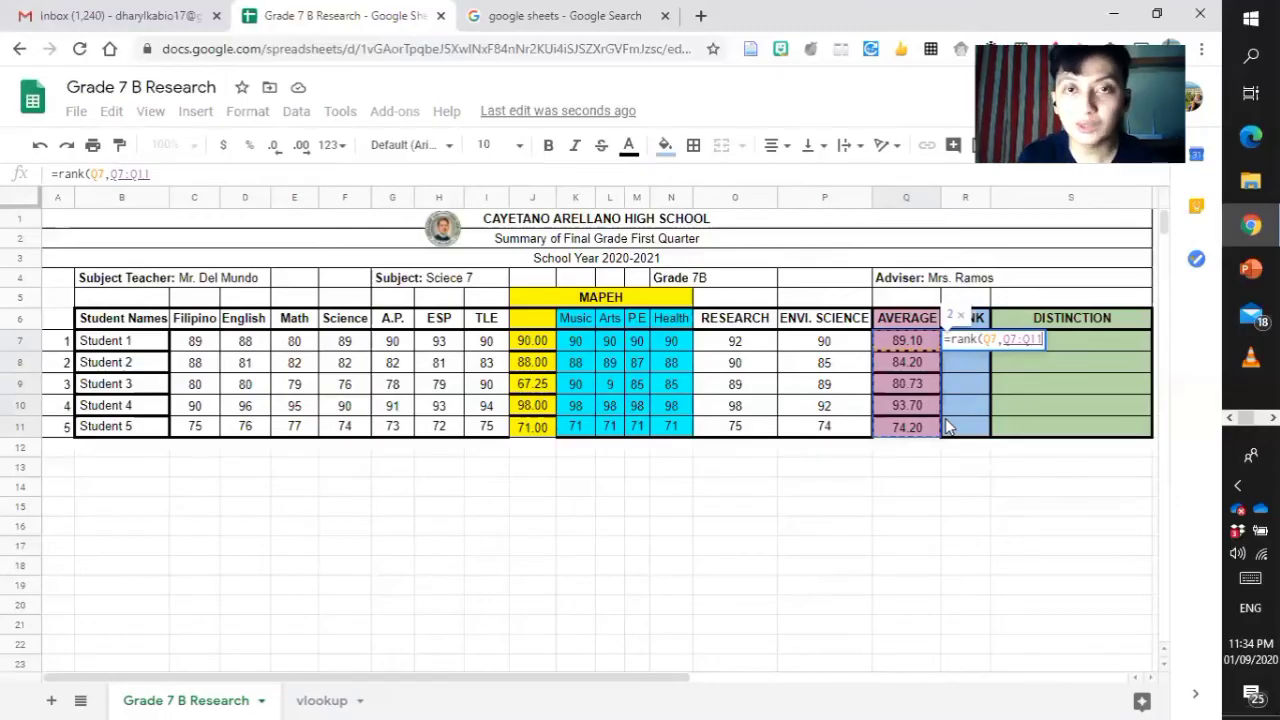
{"action": "type", "text": ")"}
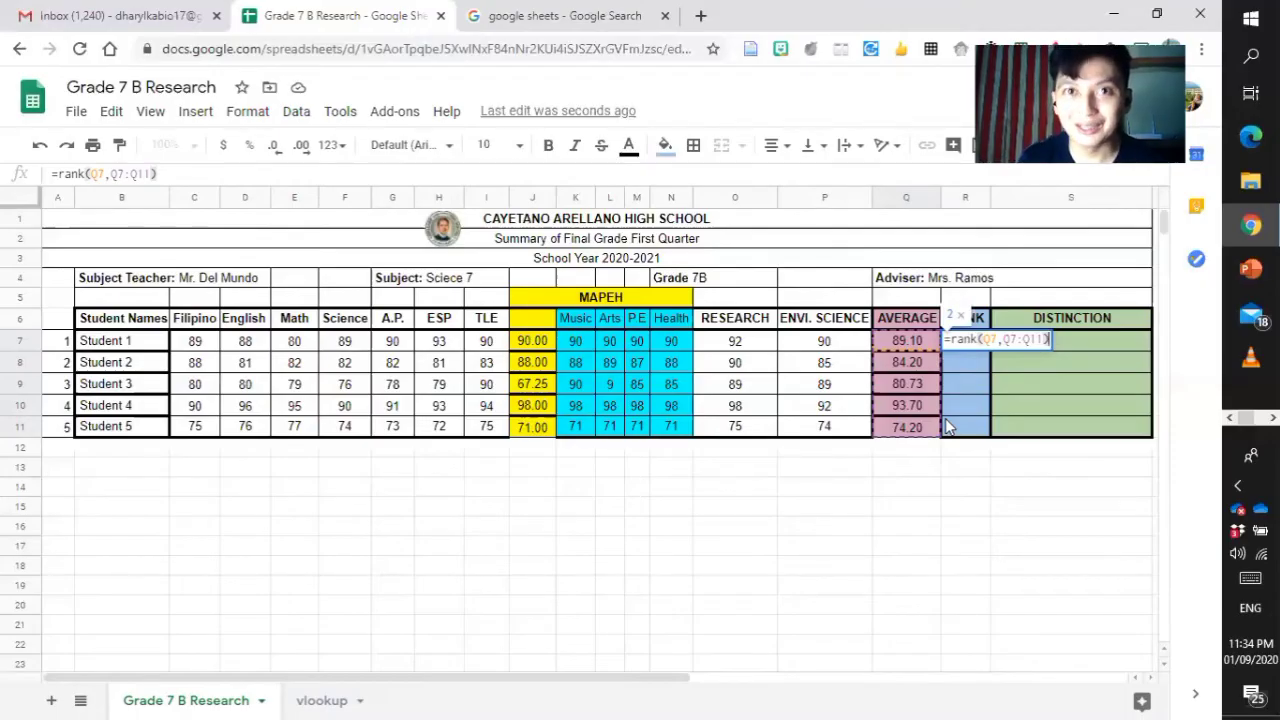
{"action": "key", "text": "Return"}
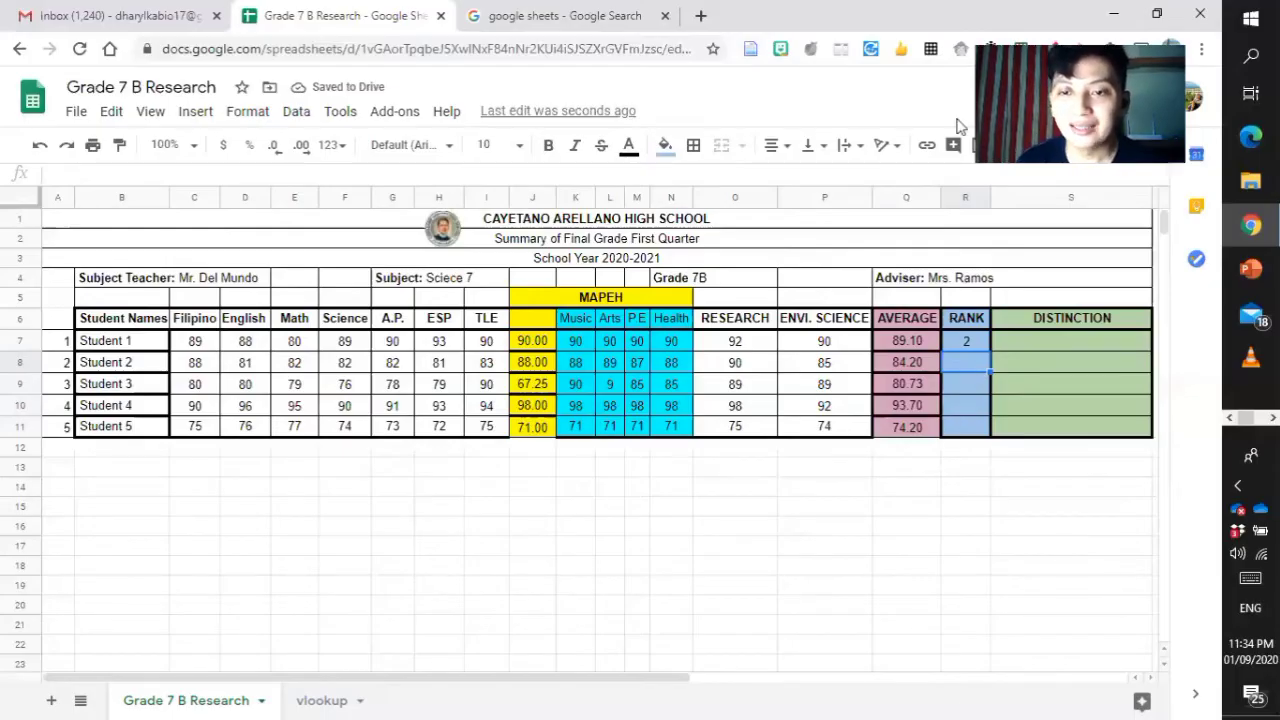
- Fill the rank formula from R7 down to R11 and check the references in the copied formulas
{"action": "left_click", "coordinate": [966, 340]}
{"action": "left_click_drag", "start_coordinate": [993, 347], "coordinate": [993, 437]}
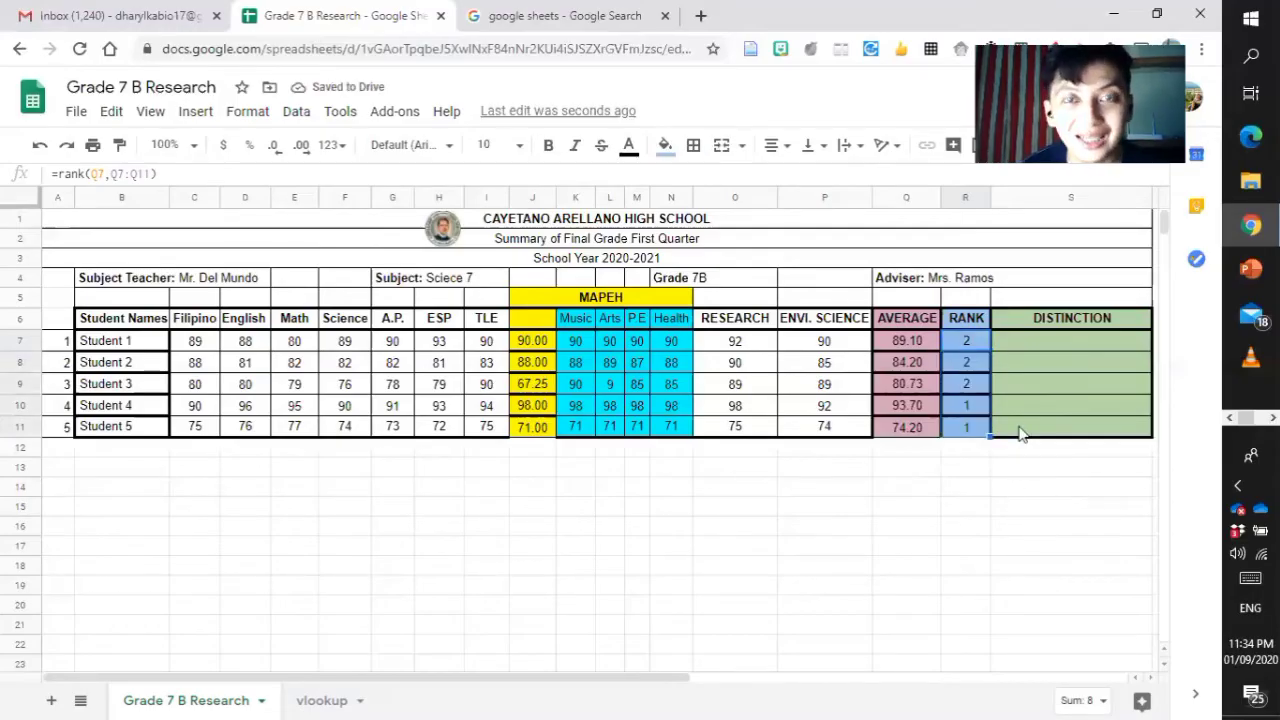
{"action": "left_click", "coordinate": [1003, 389]}
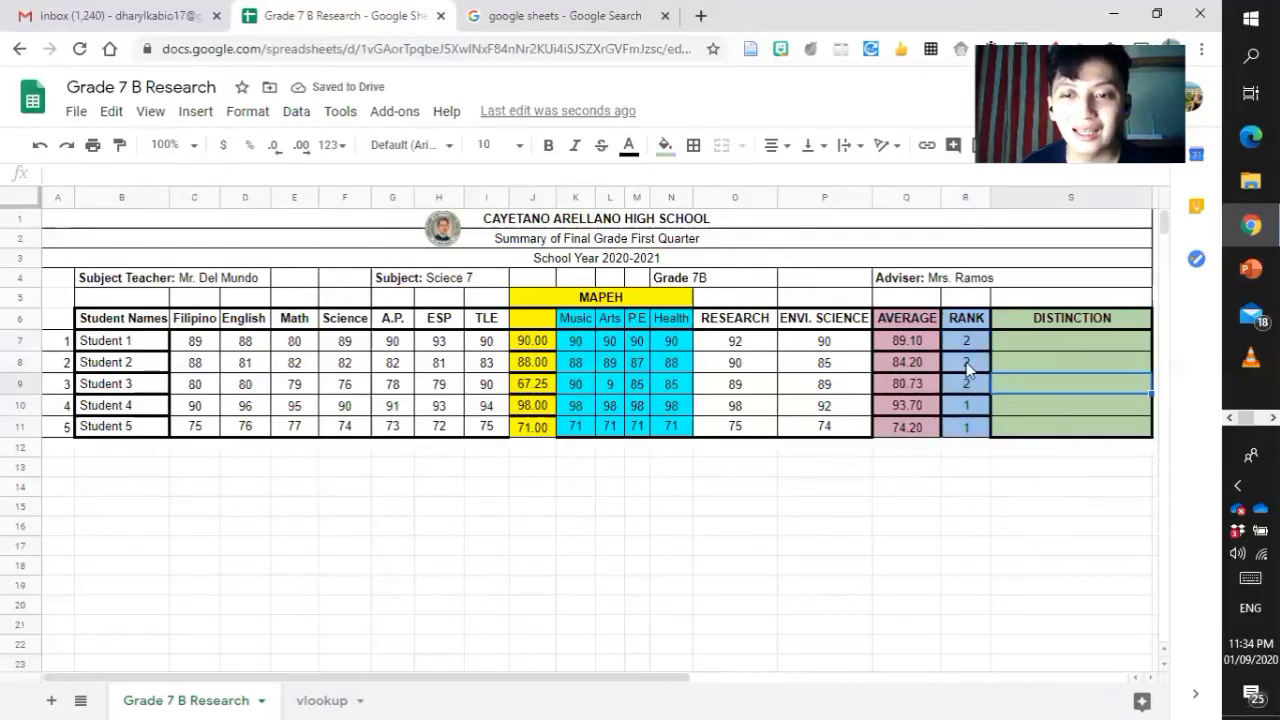
{"action": "left_click", "coordinate": [966, 362]}
{"action": "left_click", "coordinate": [963, 404]}
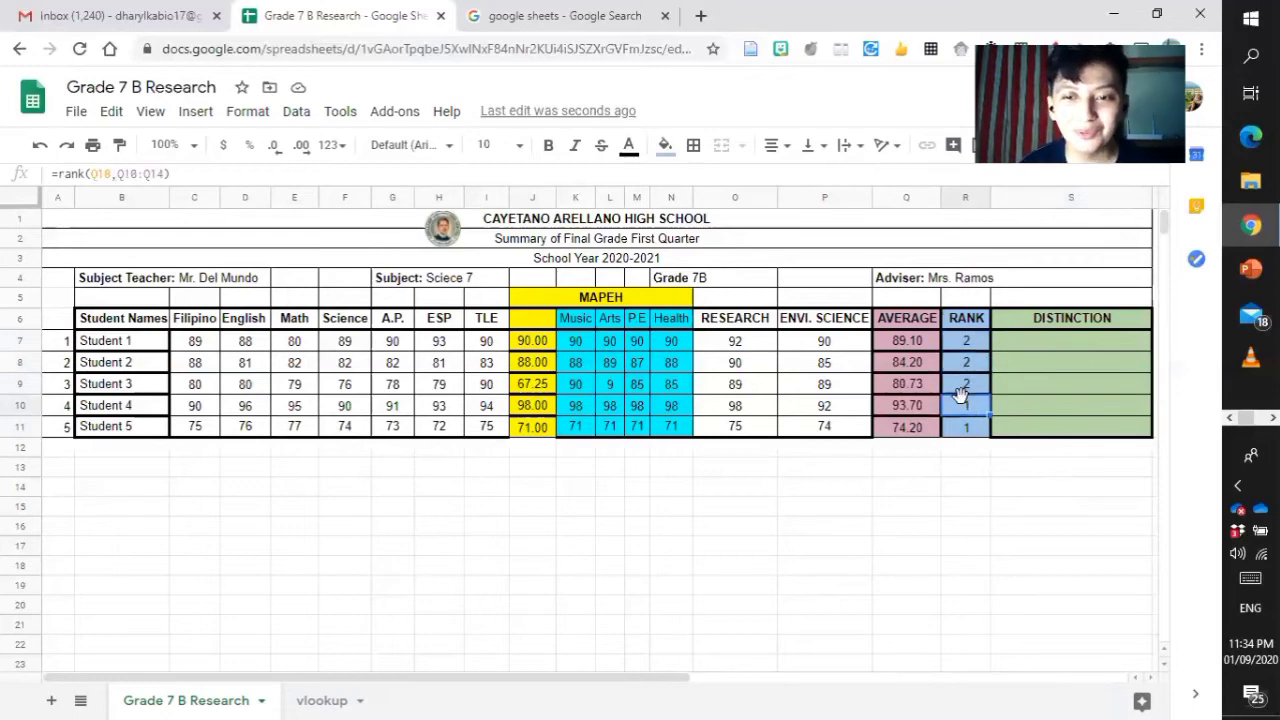
{"action": "left_click", "coordinate": [965, 446]}
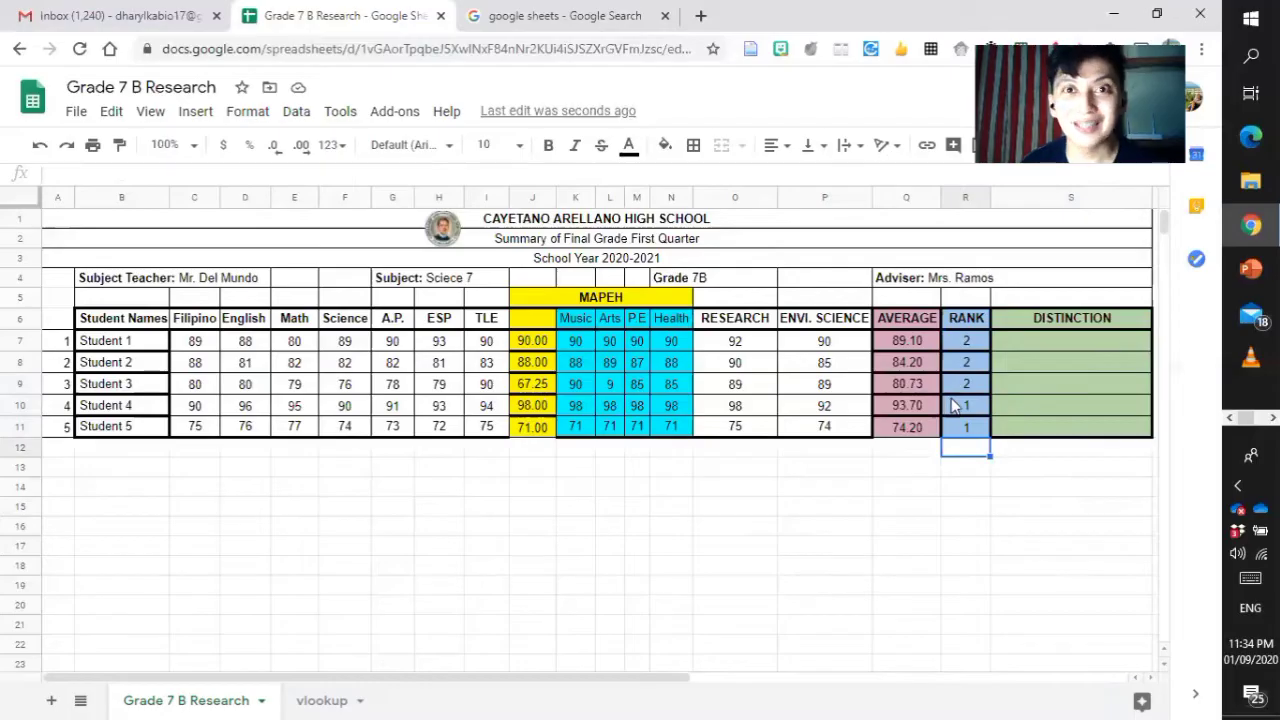
{"action": "left_click", "coordinate": [968, 342]}
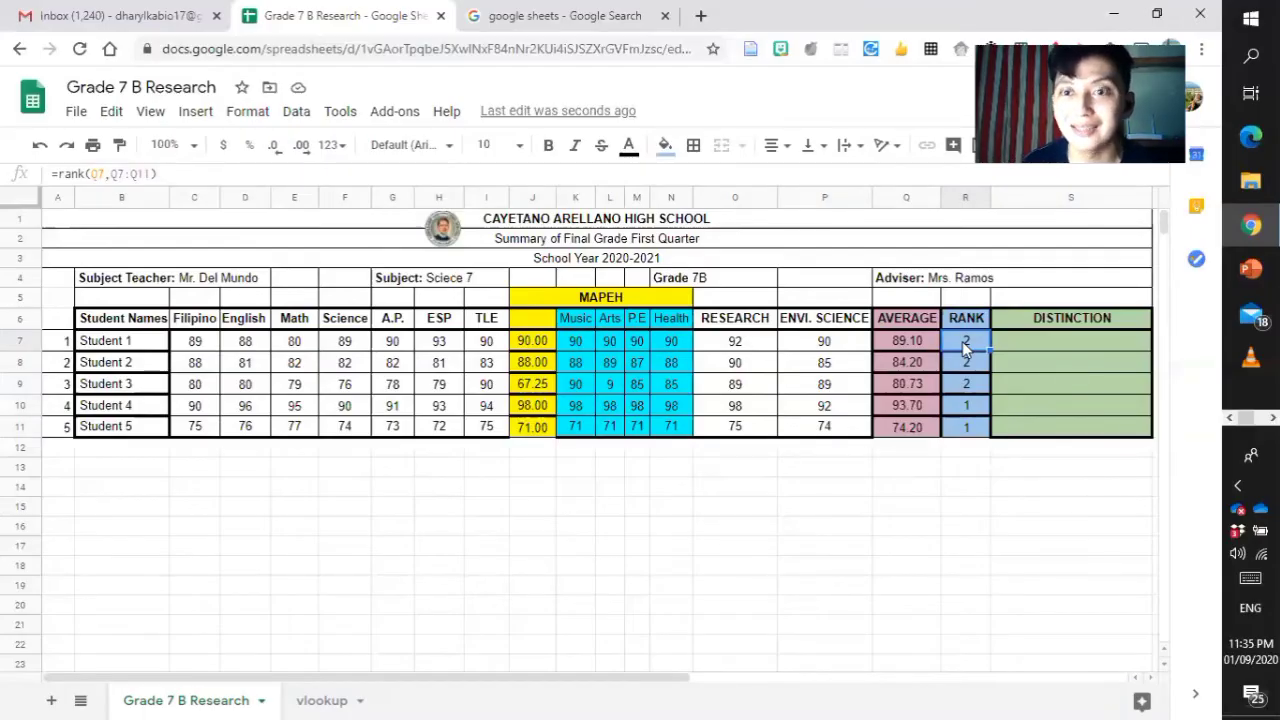
- Clear the copied rank formulas of Students 2 to 5 in cells R8 to R11
{"action": "left_click", "coordinate": [976, 366]}
{"action": "key", "text": "Delete"}
{"action": "key", "text": "Down"}
{"action": "key", "text": "Delete"}
{"action": "key", "text": "Down"}
{"action": "key", "text": "Delete"}
{"action": "key", "text": "Down"}
{"action": "key", "text": "Delete"}
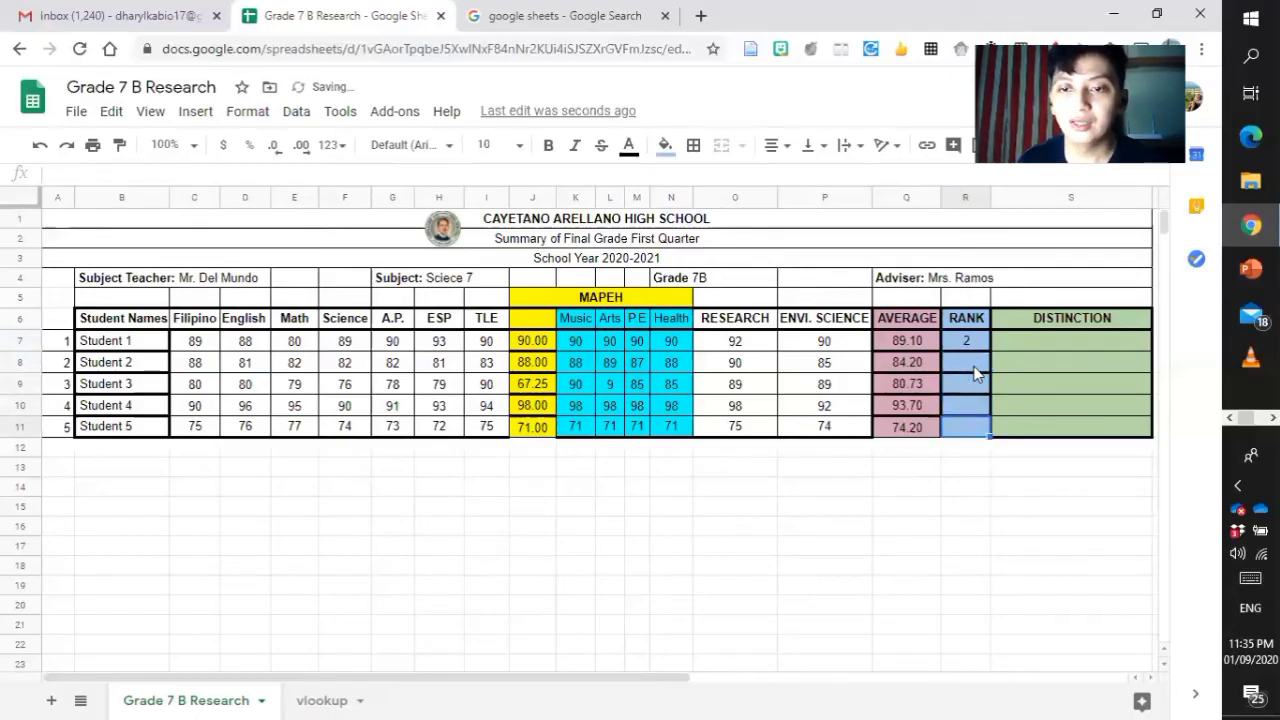
{"action": "left_click", "coordinate": [975, 366]}
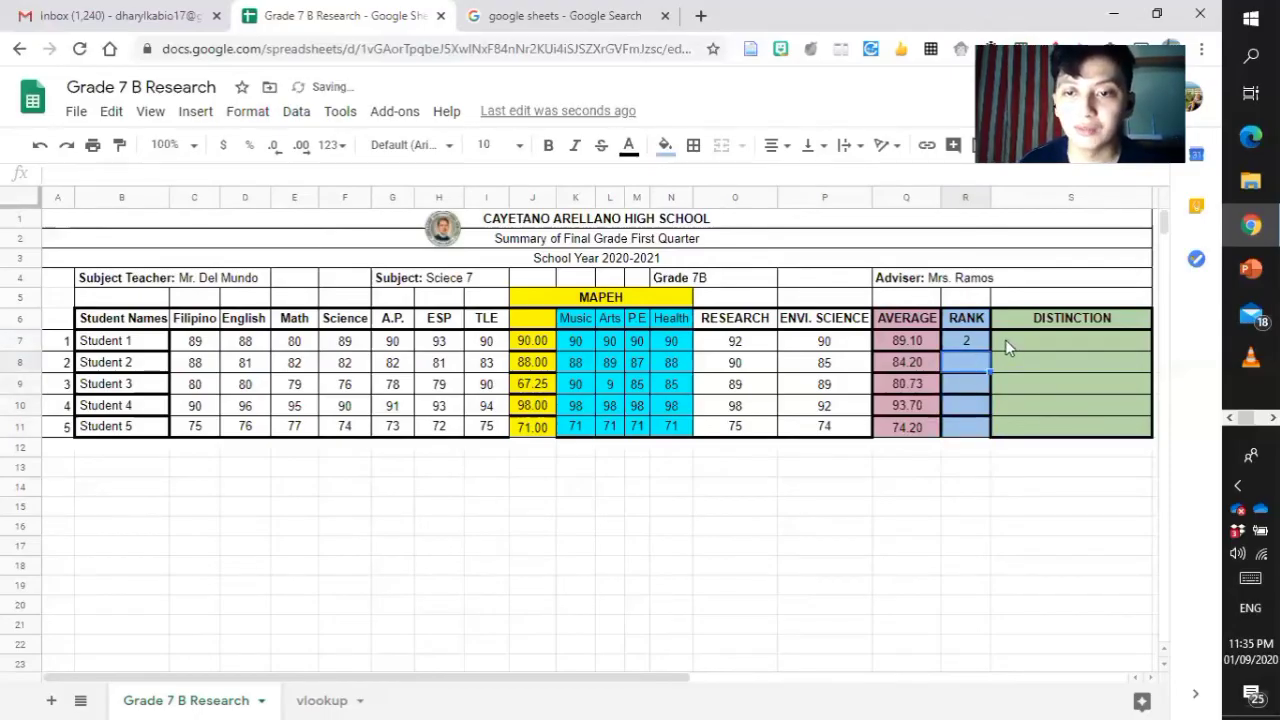
{"action": "left_click", "coordinate": [960, 351]}
{"action": "key", "text": "Delete"}
{"action": "left_click", "coordinate": [997, 406]}
{"action": "key", "text": "ctrl+z"}
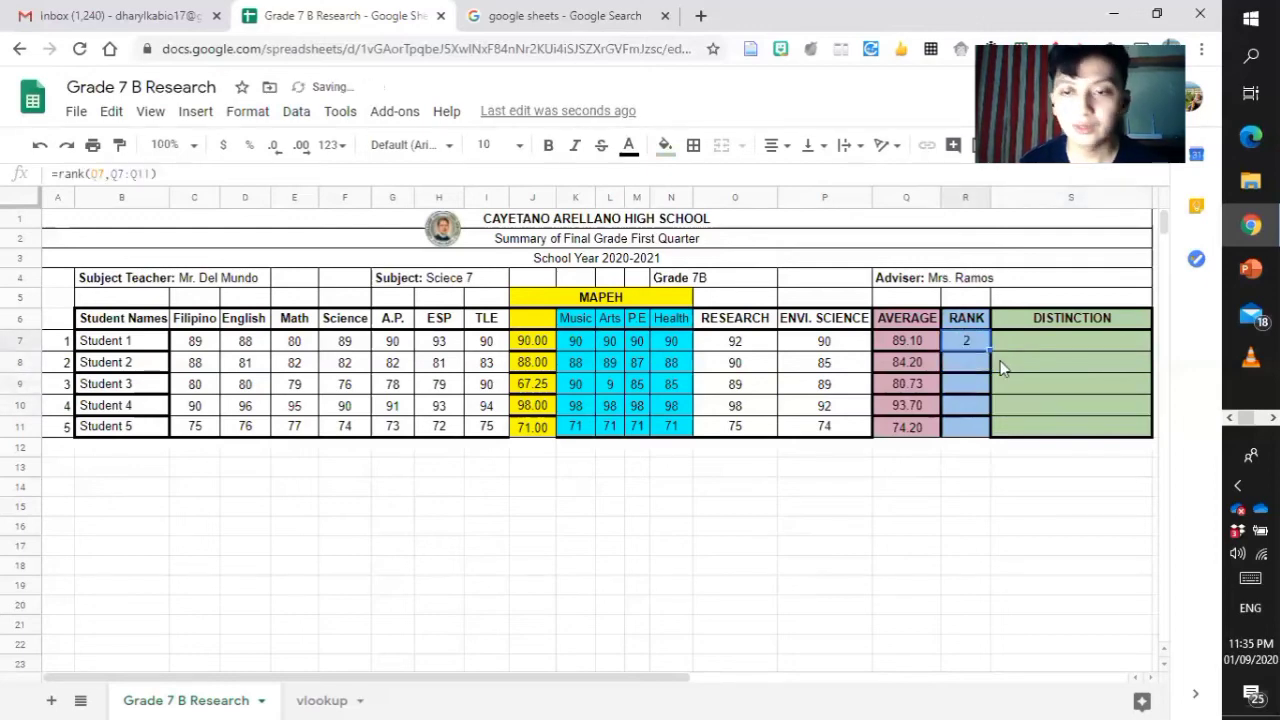
- Make the ranking range in R7's formula absolute so it reads =rank(Q7,$Q$7:$Q$11)
{"action": "left_click", "coordinate": [966, 405]}
{"action": "left_click", "coordinate": [957, 344]}
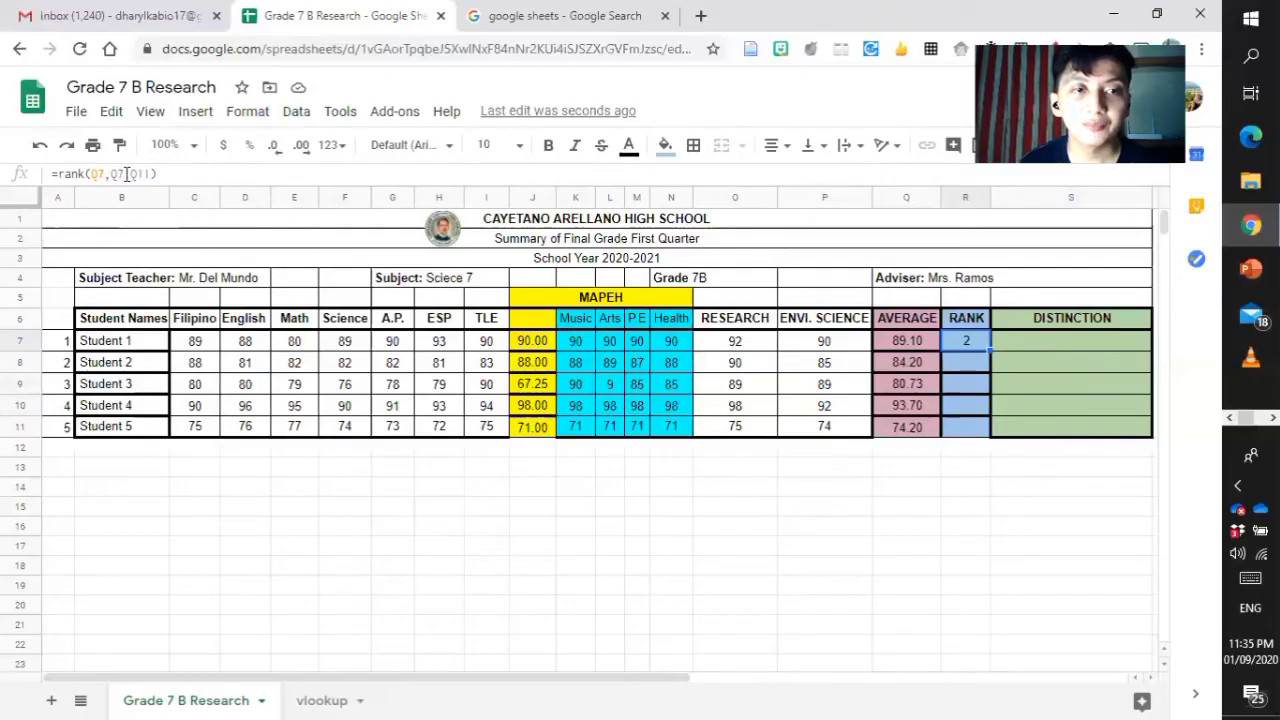
{"action": "left_click", "coordinate": [127, 174]}
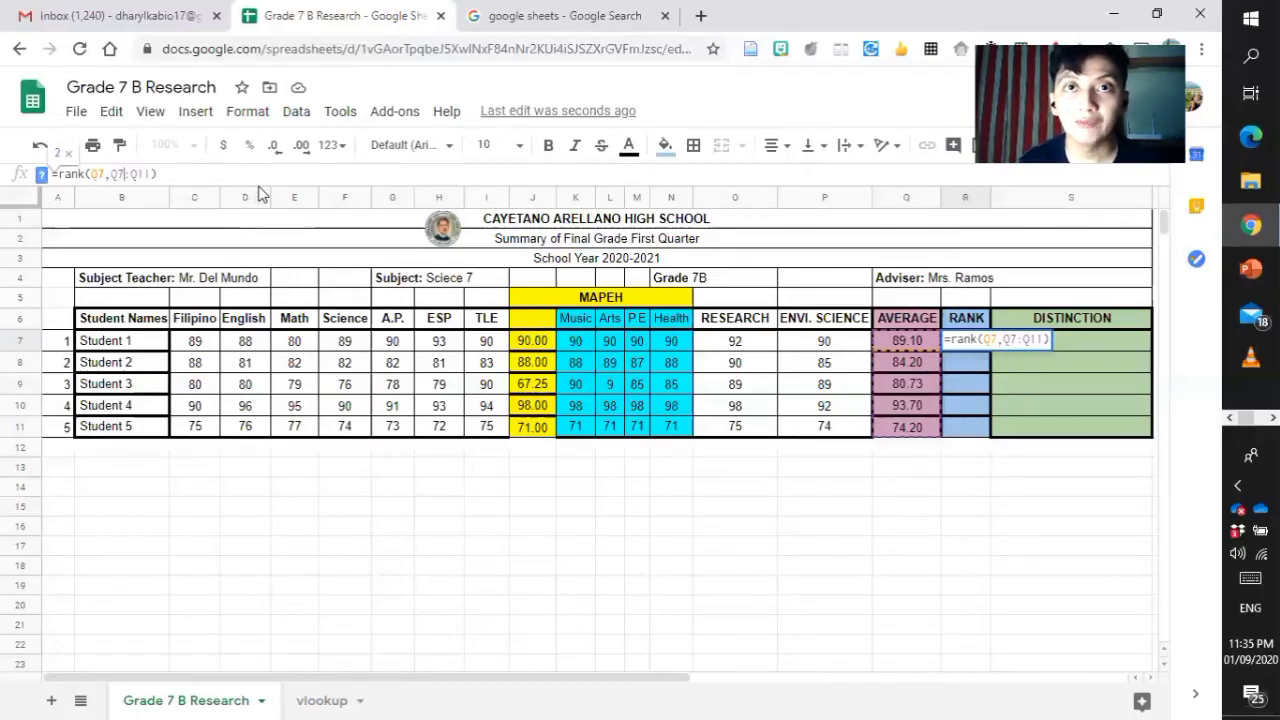
{"action": "key", "text": "Left"}
{"action": "key", "text": "Left"}
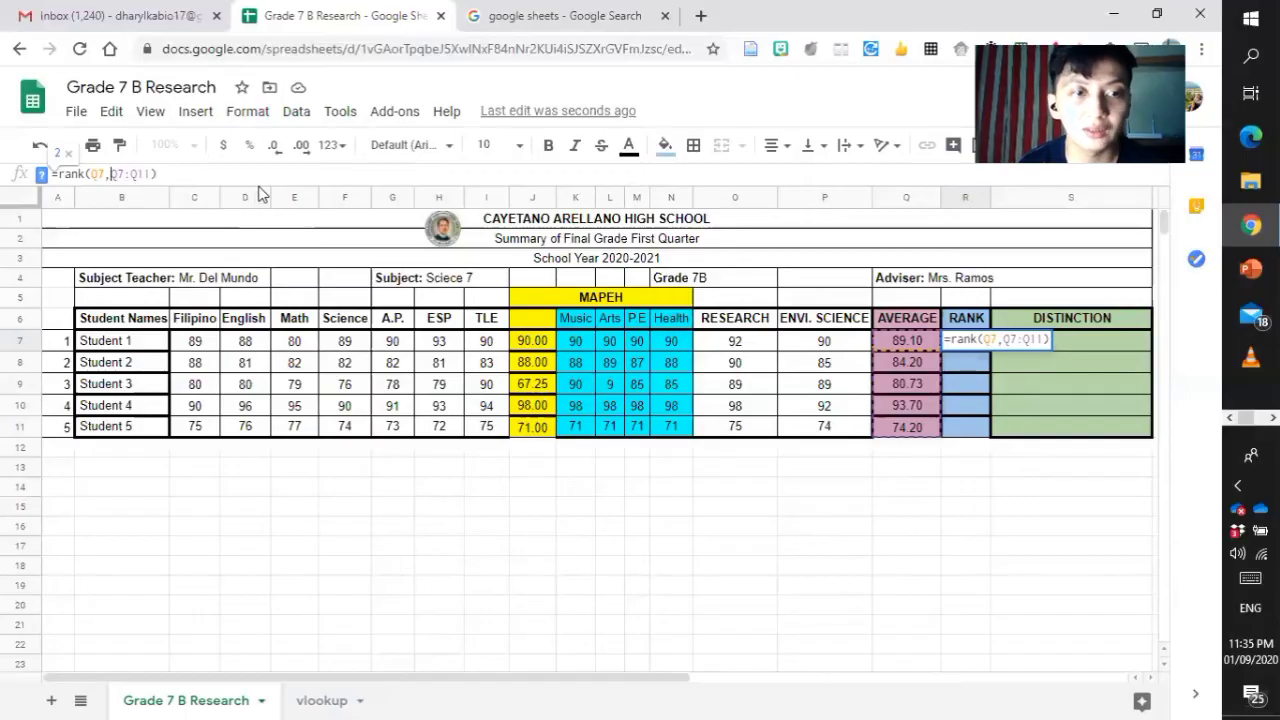
{"action": "key", "text": "shift+Right"}
{"action": "key", "text": "shift+Right"}
{"action": "key", "text": "shift+Right"}
{"action": "key", "text": "shift+Right"}
{"action": "key", "text": "shift+Right"}
{"action": "key", "text": "shift+Right"}
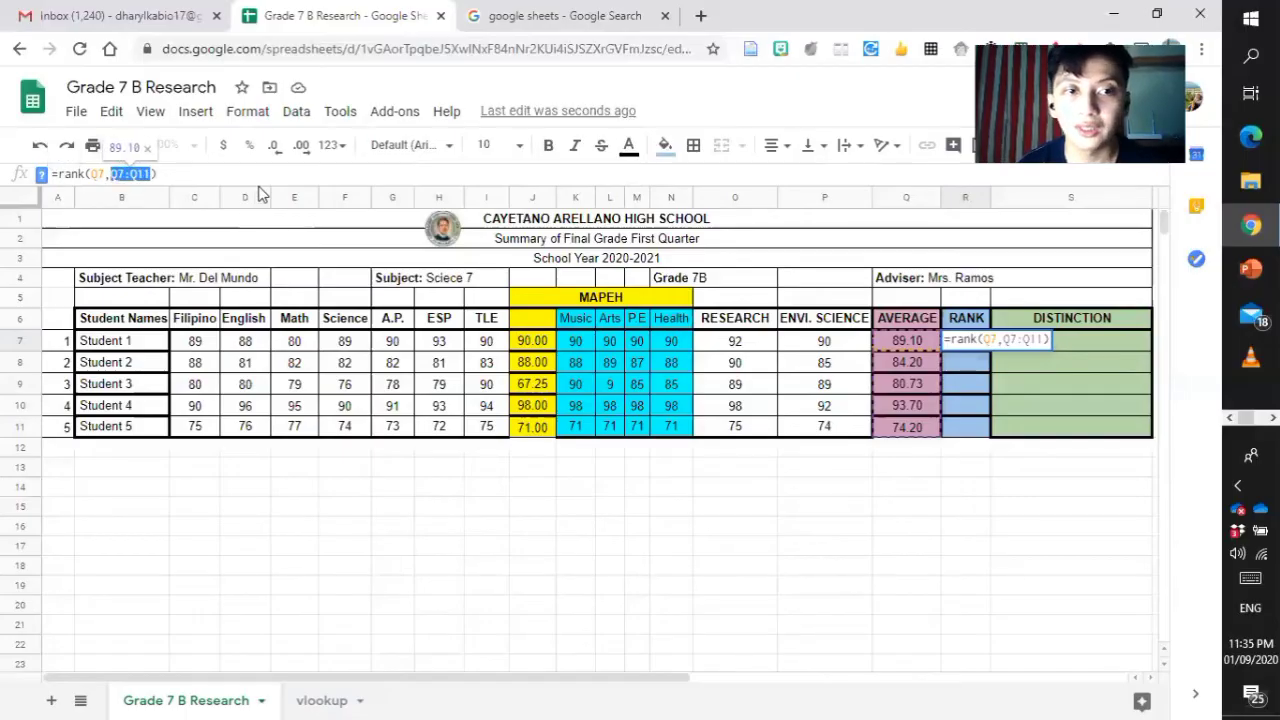
{"action": "key", "text": "Left"}
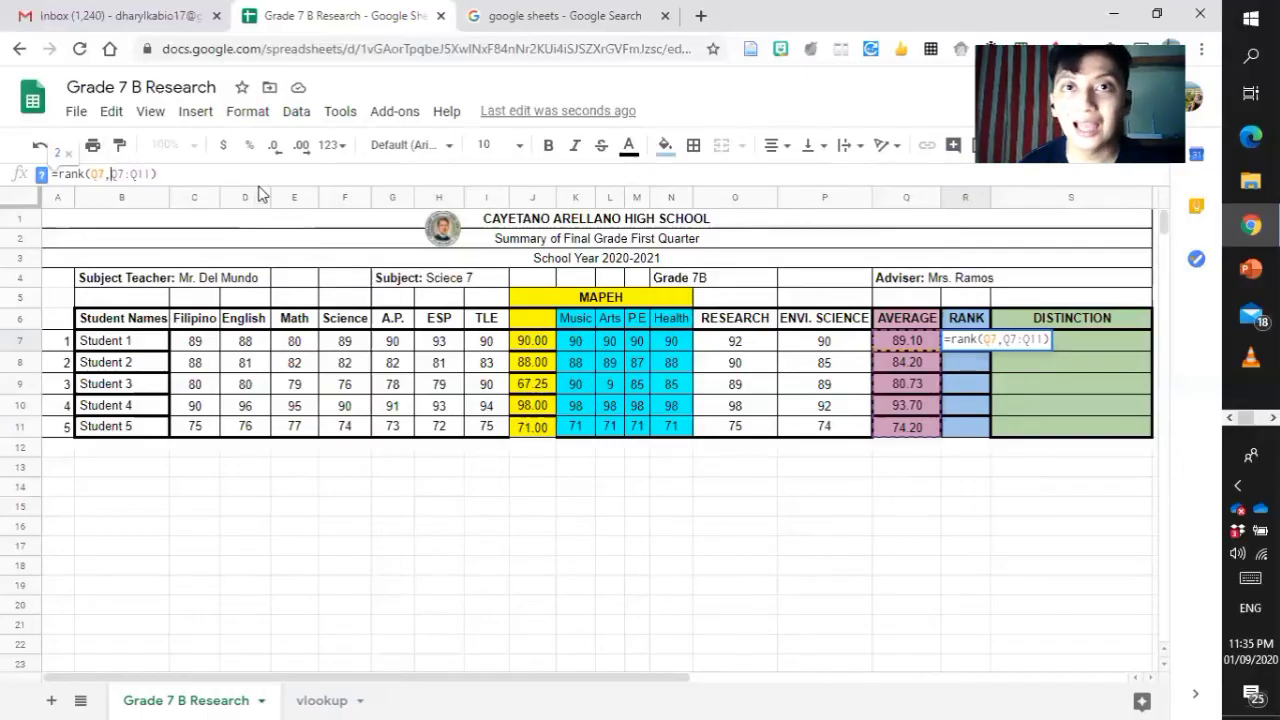
{"action": "key", "text": "Left"}
{"action": "key", "text": "Left"}
{"action": "key", "text": "Left"}
{"action": "key", "text": "Left"}
{"action": "key", "text": "Left"}
{"action": "key", "text": "Left"}
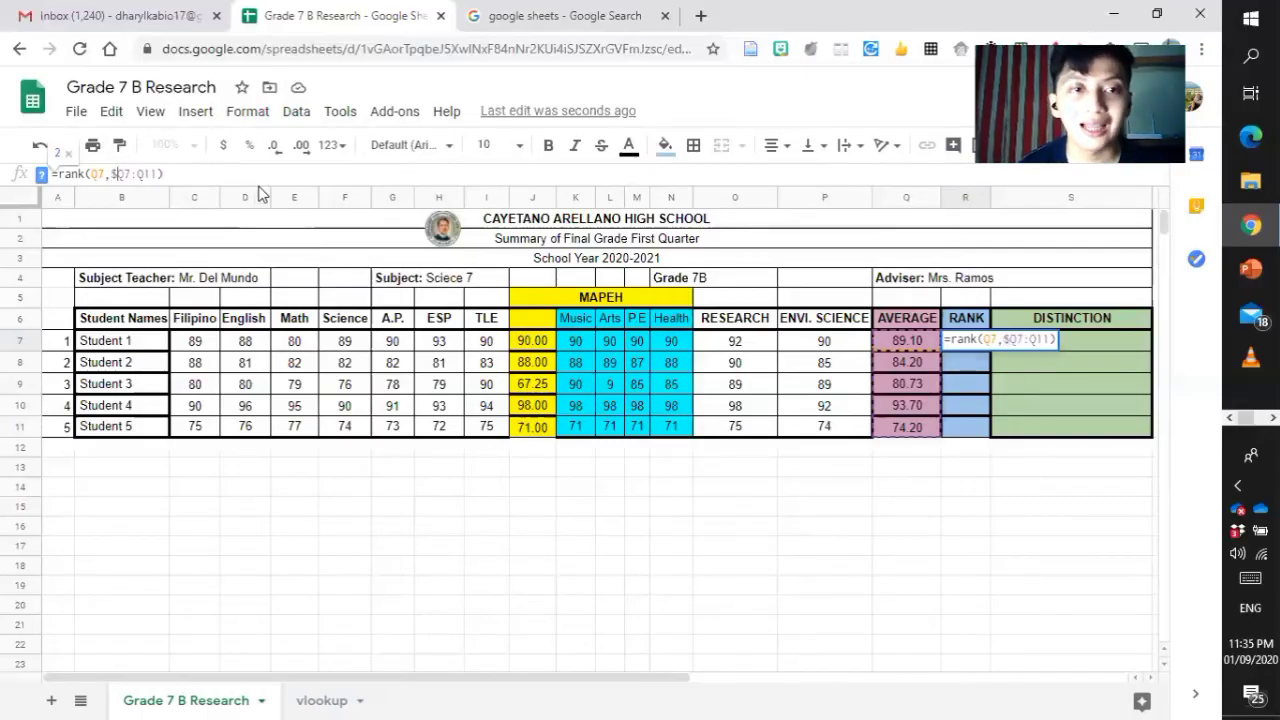
{"action": "type", "text": "$"}
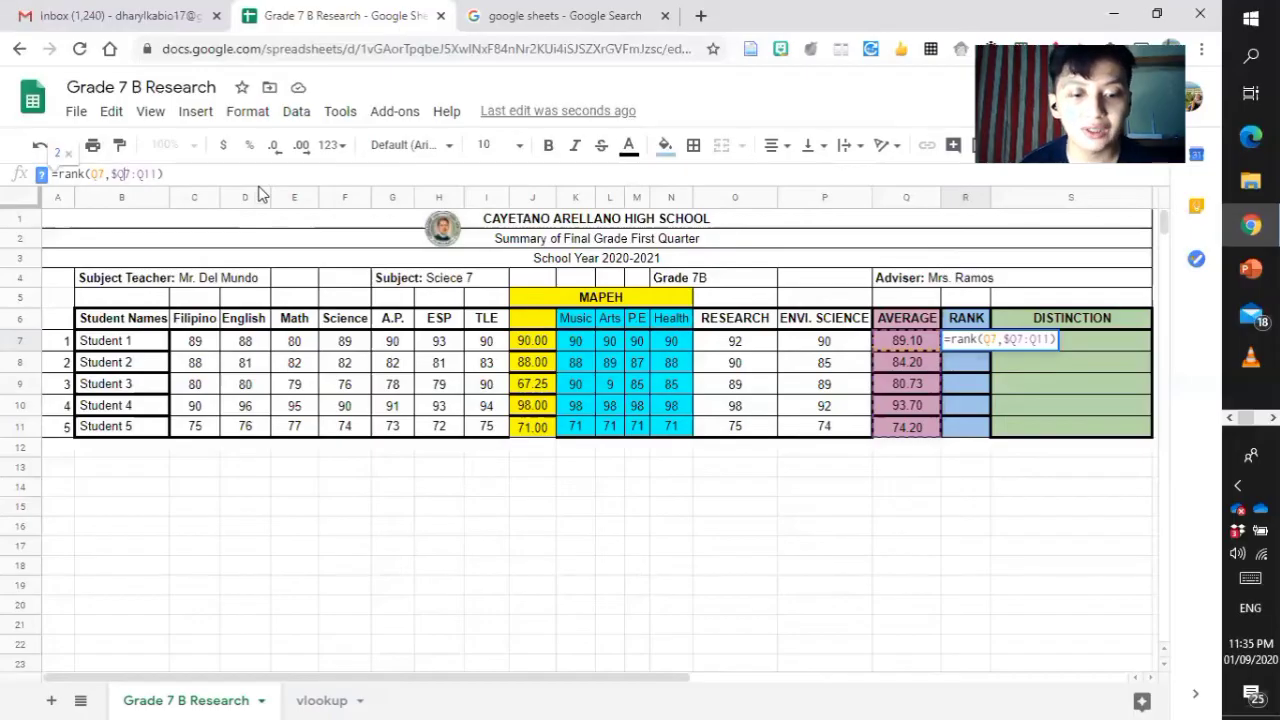
{"action": "key", "text": "Right"}
{"action": "type", "text": "$"}
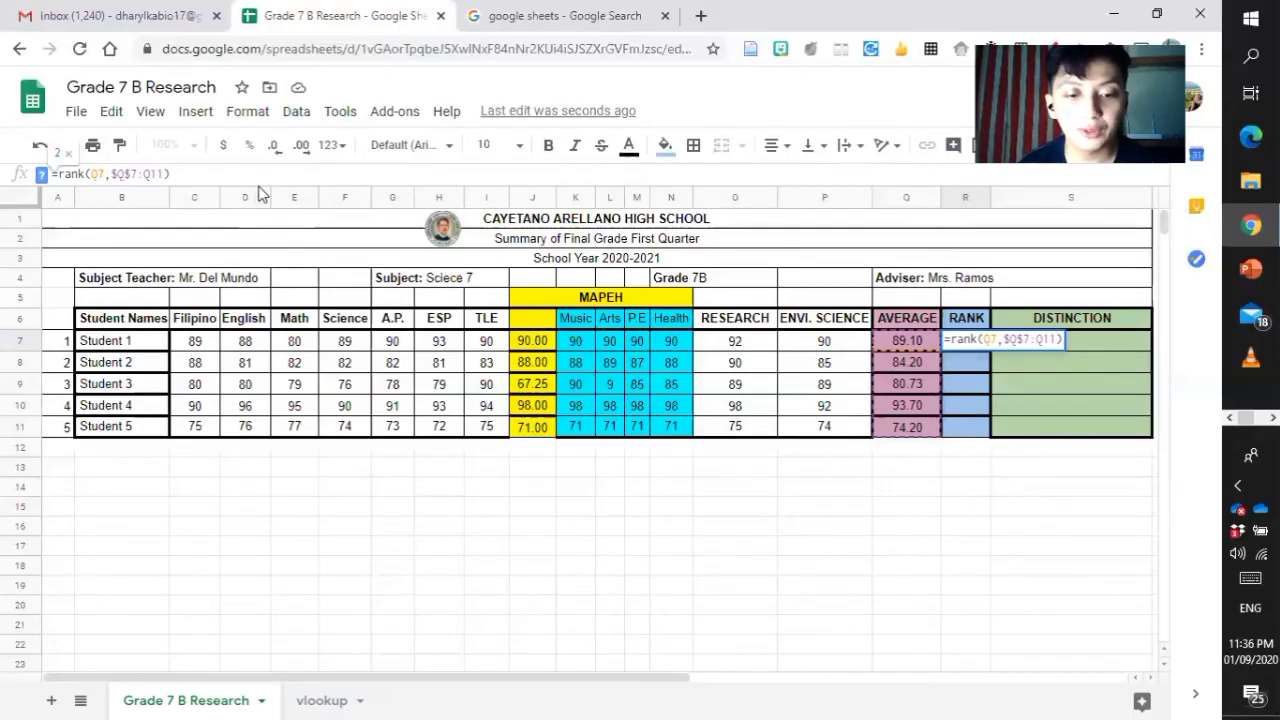
{"action": "key", "text": "Right"}
{"action": "key", "text": "Right"}
{"action": "type", "text": "$"}
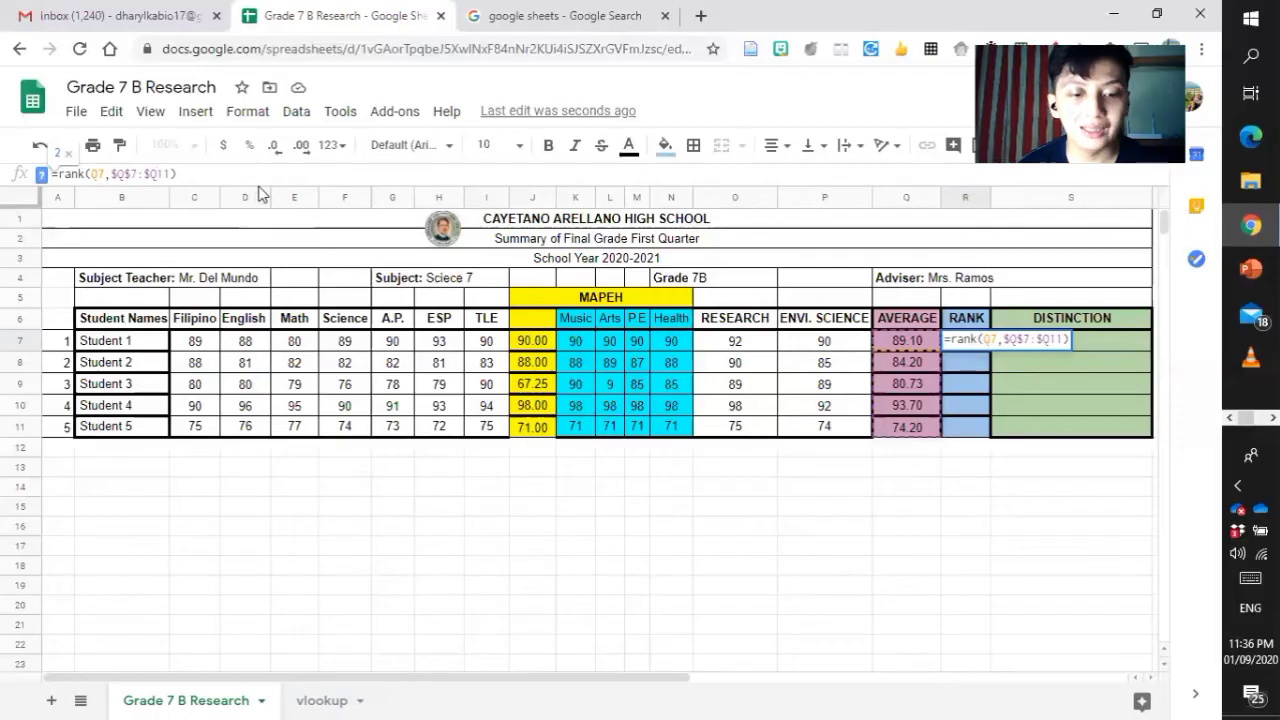
{"action": "key", "text": "Right"}
{"action": "type", "text": "$"}
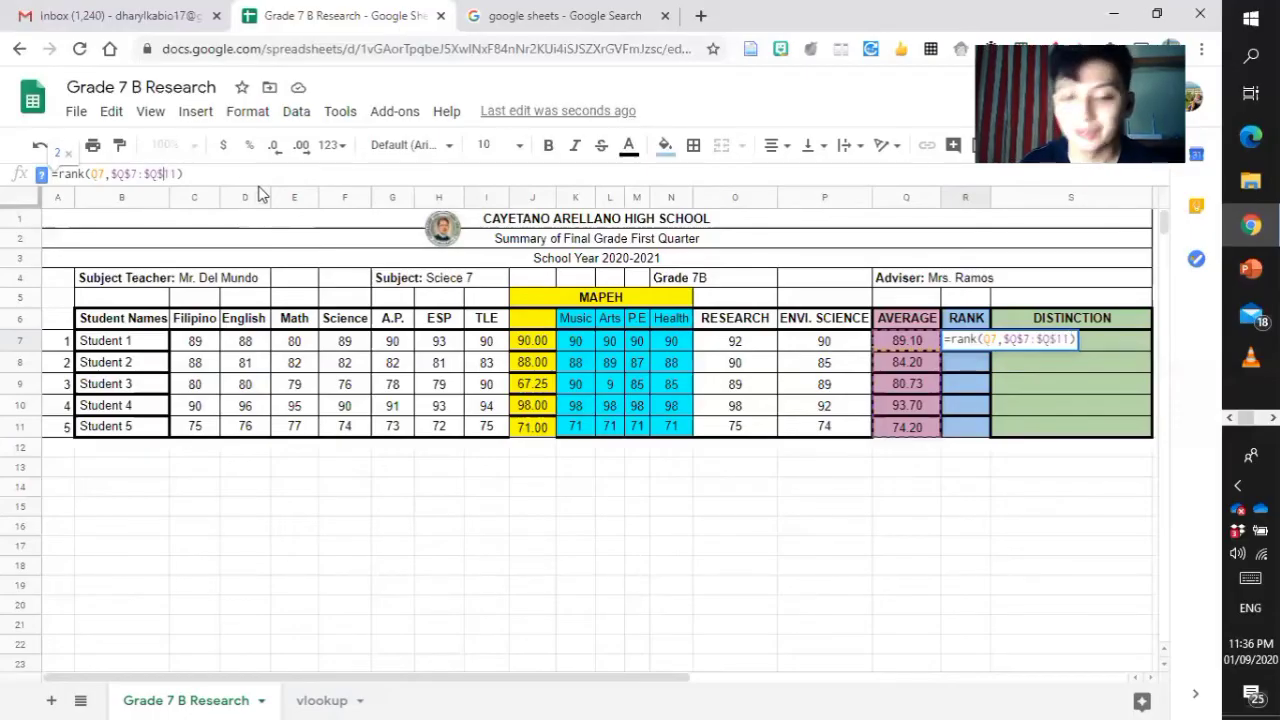
{"action": "key", "text": "Return"}
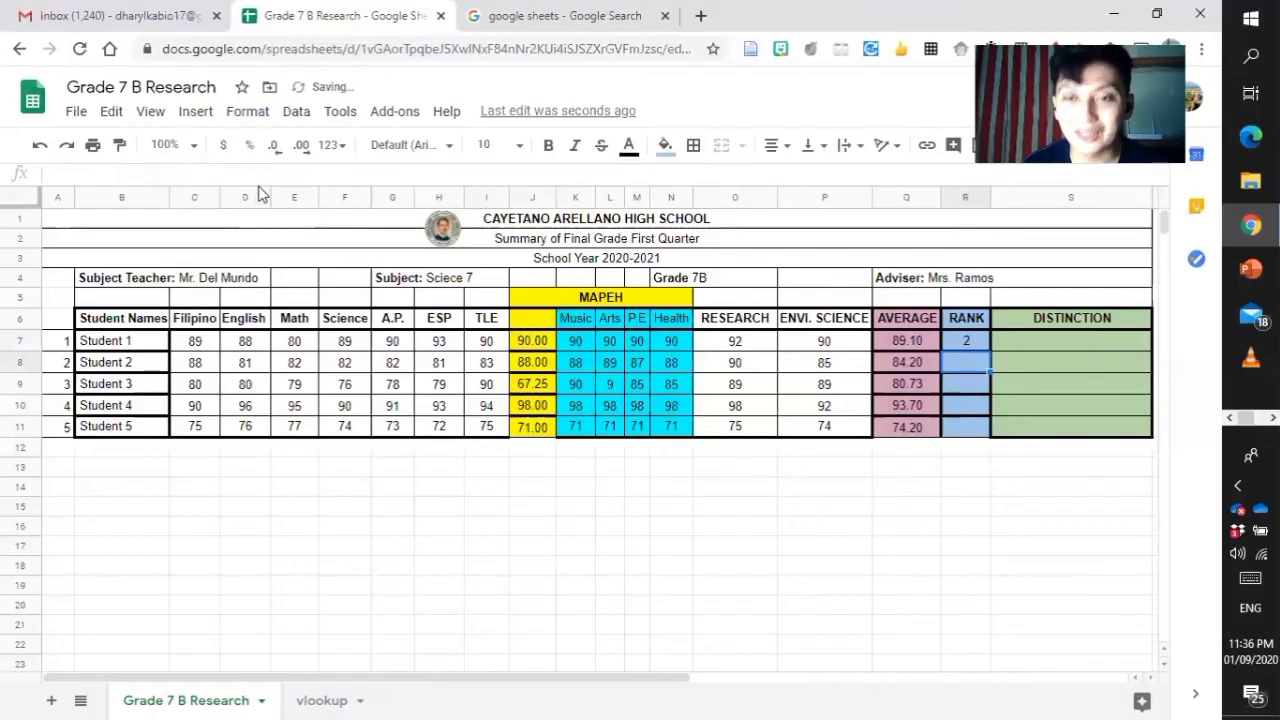
- Fill the corrected rank formula from R7 down to R11 and check that the copied formulas keep the fixed range
{"action": "left_click", "coordinate": [958, 341]}
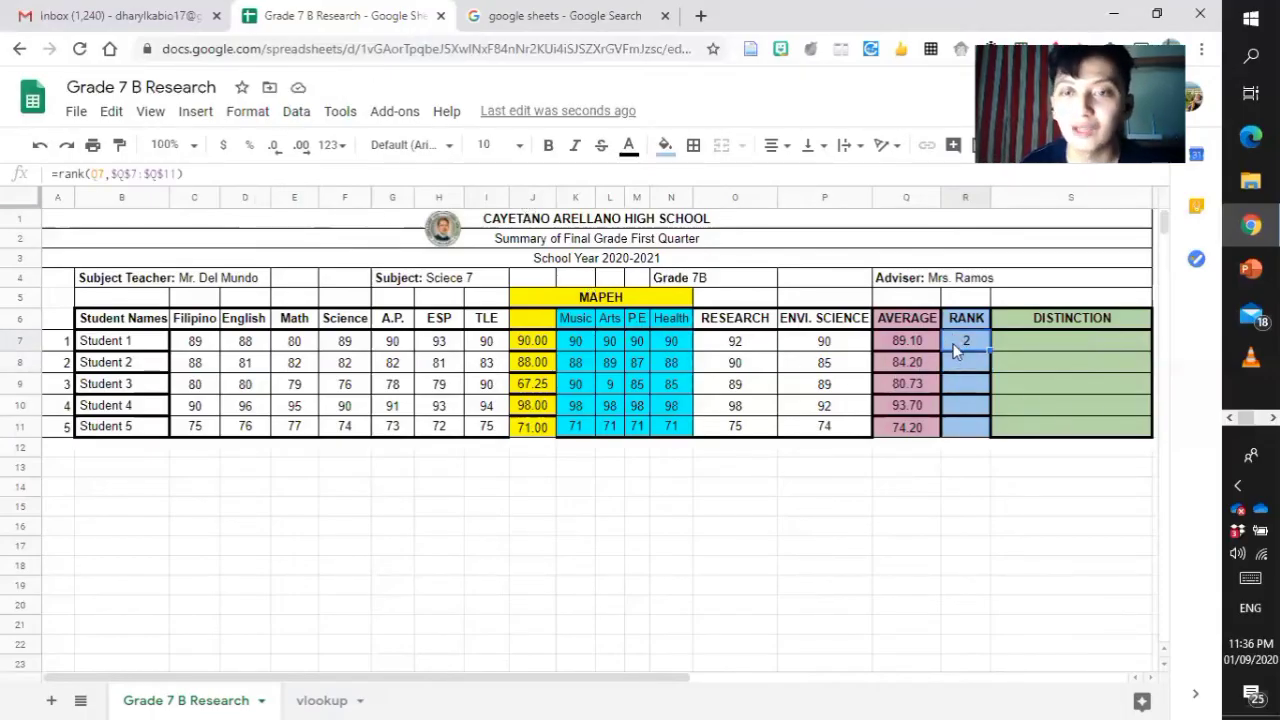
{"action": "left_click_drag", "start_coordinate": [988, 347], "coordinate": [997, 434]}
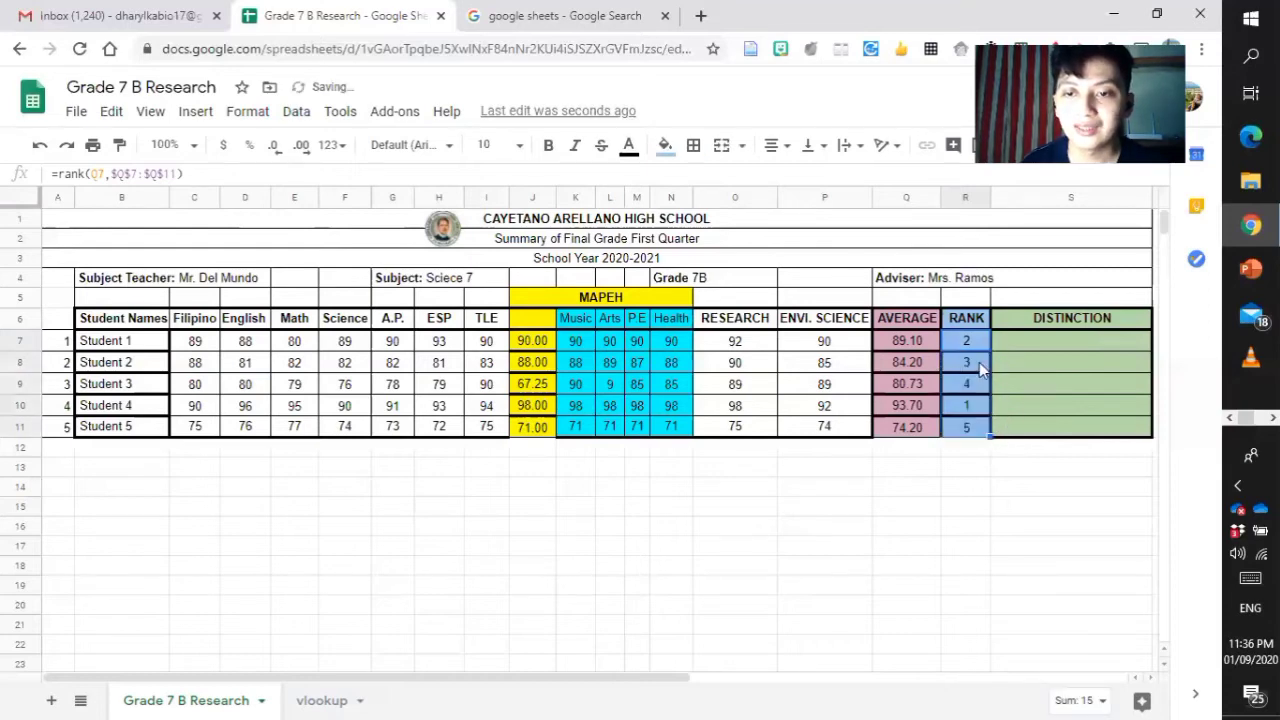
{"action": "left_click", "coordinate": [979, 410]}
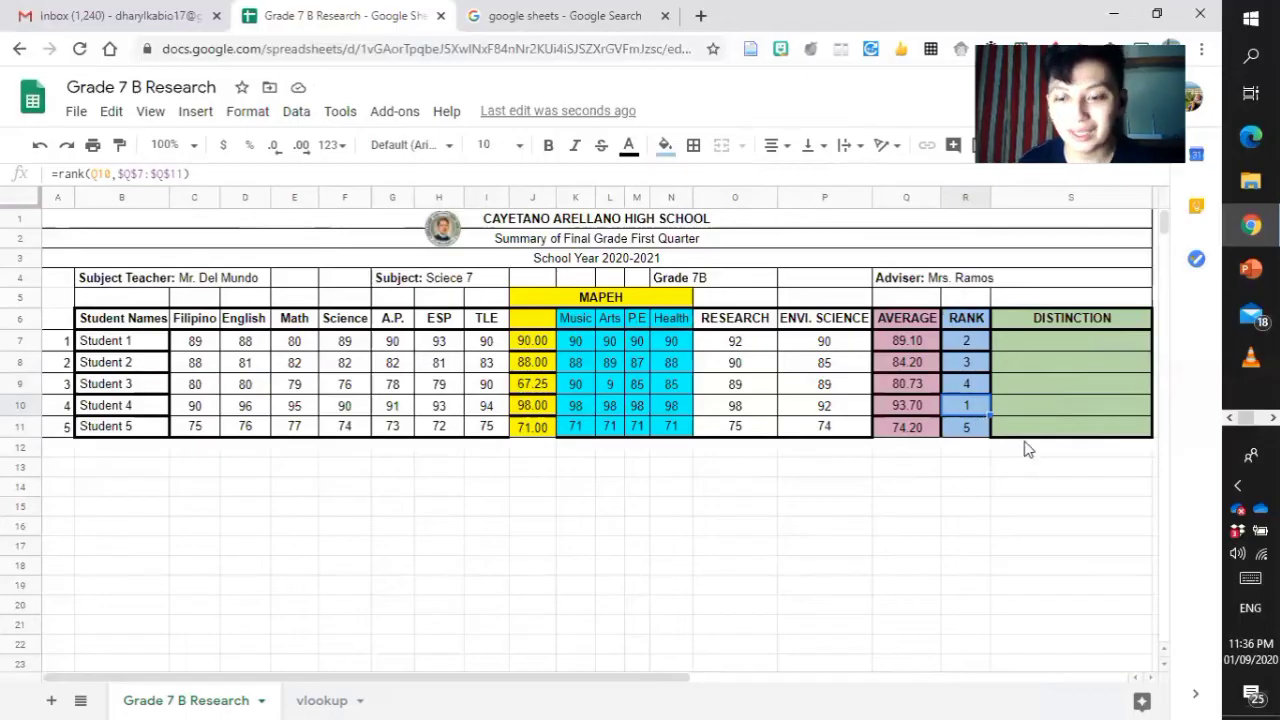
{"action": "key", "text": "Up"}
{"action": "key", "text": "Up"}
{"action": "key", "text": "Up"}
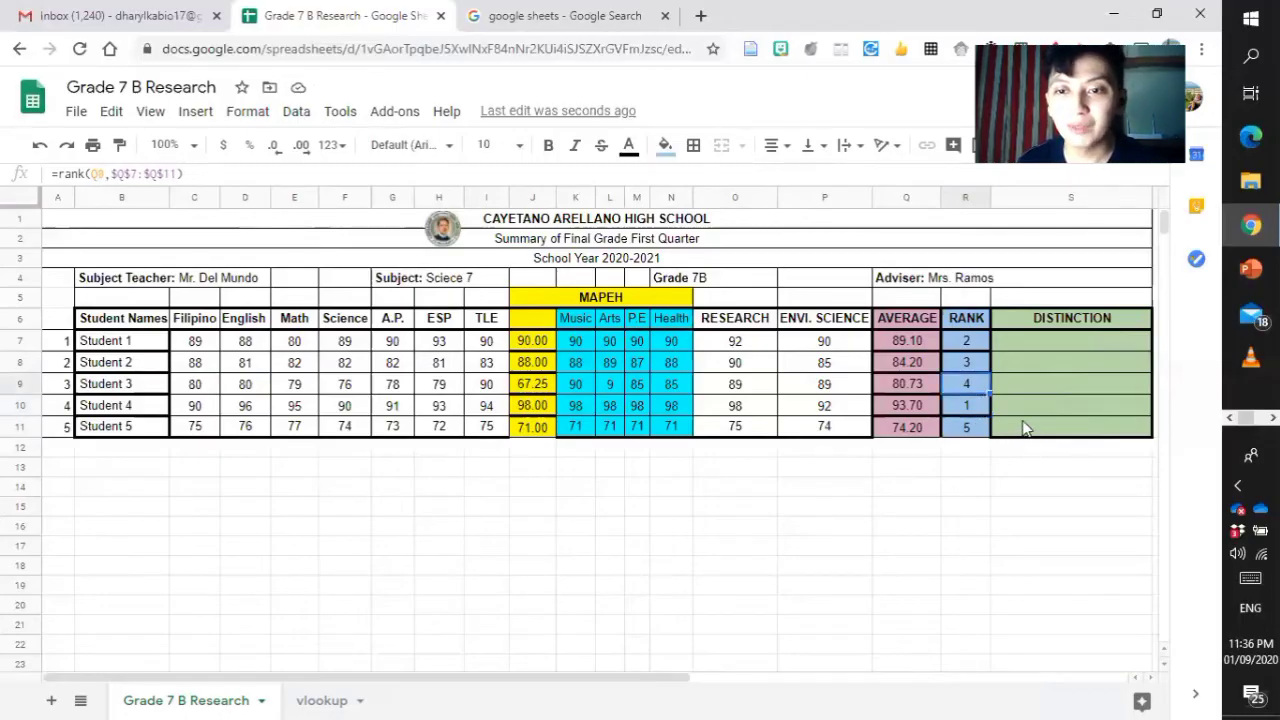
{"action": "key", "text": "Down"}
{"action": "key", "text": "Down"}
{"action": "key", "text": "Down"}
{"action": "key", "text": "Down"}
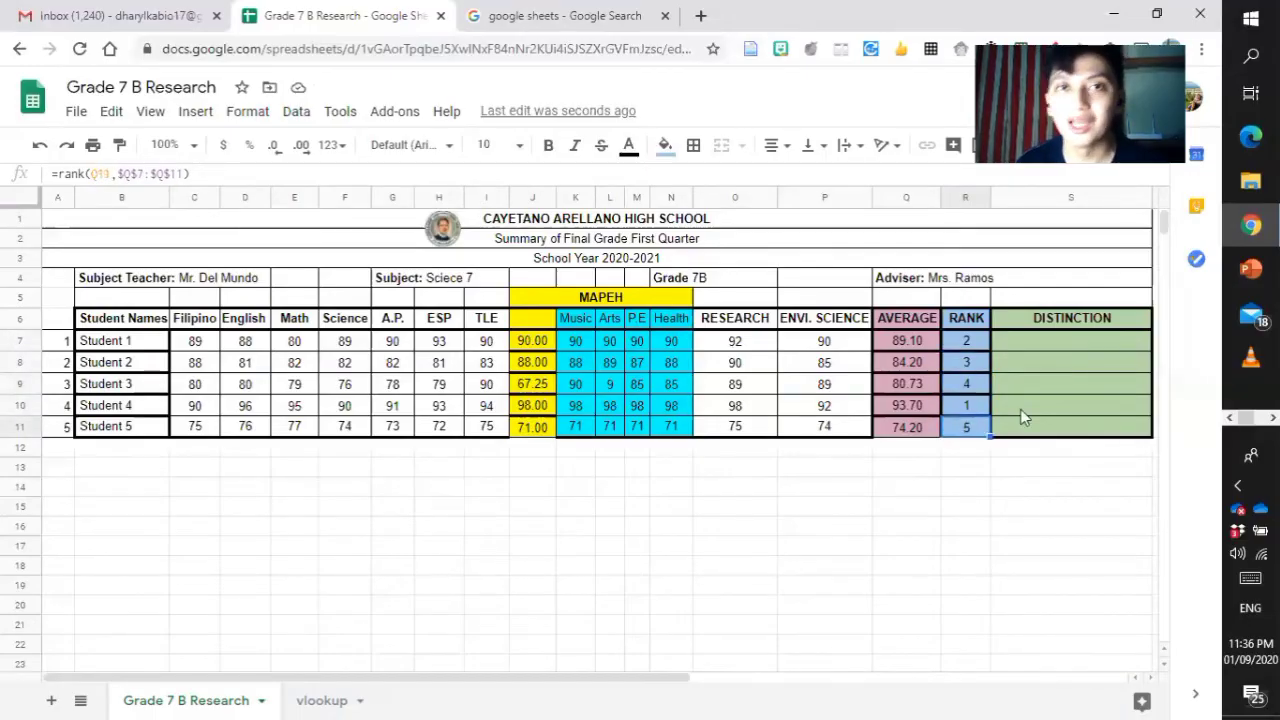
{"action": "left_click", "coordinate": [977, 347]}
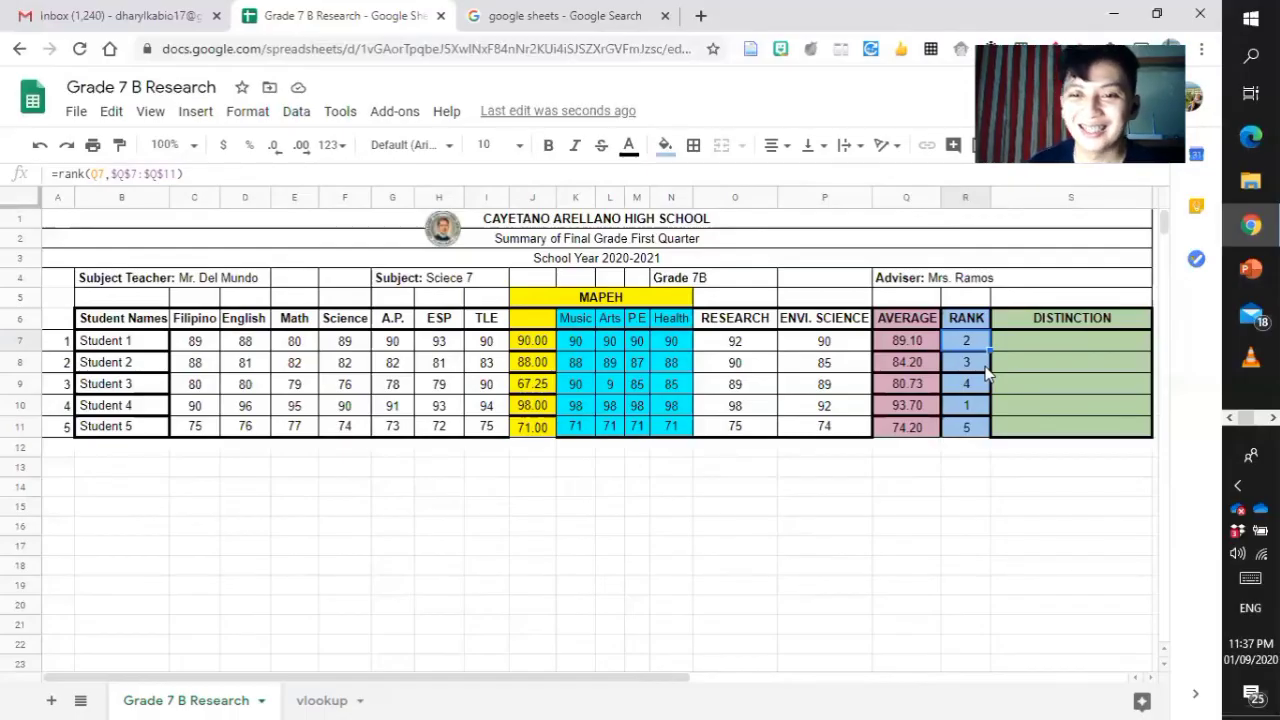
- Correct the heading in cell A1 of the vlookup sheet to "DepEd Order no. 36 s. 2016"
{"action": "left_click", "coordinate": [1066, 341]}
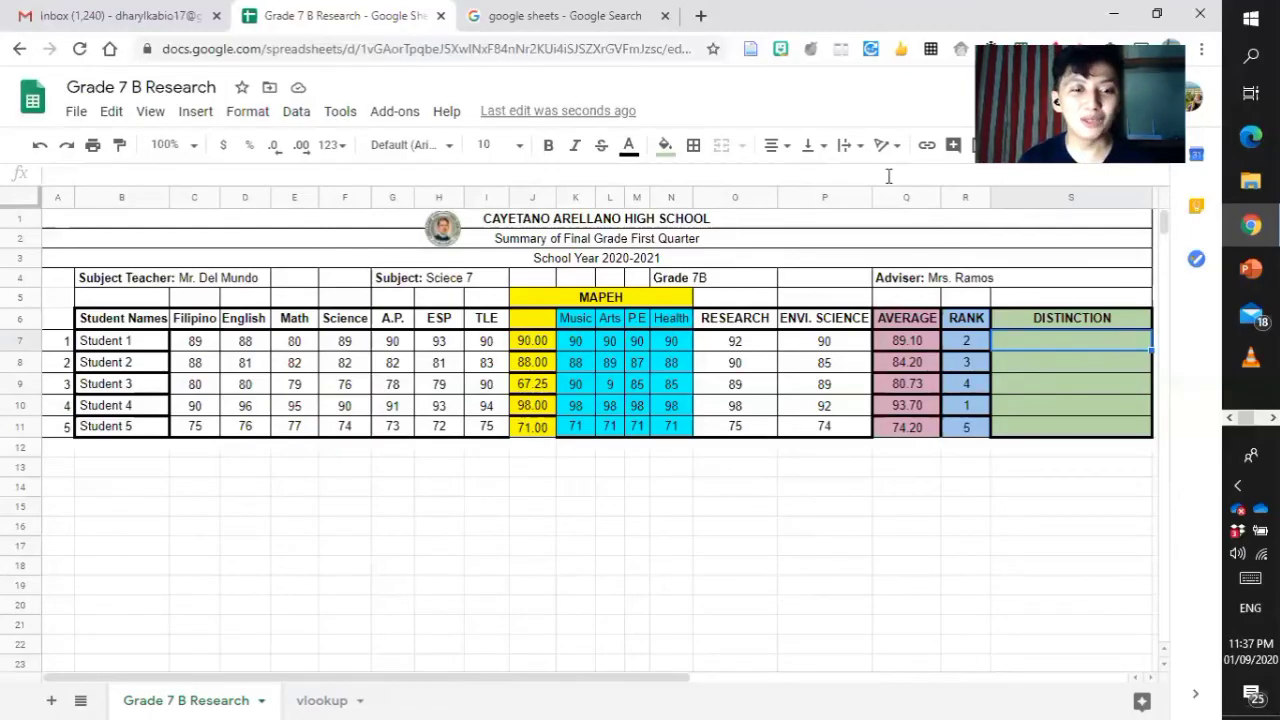
{"action": "left_click", "coordinate": [337, 699]}
{"action": "left_click", "coordinate": [100, 223]}
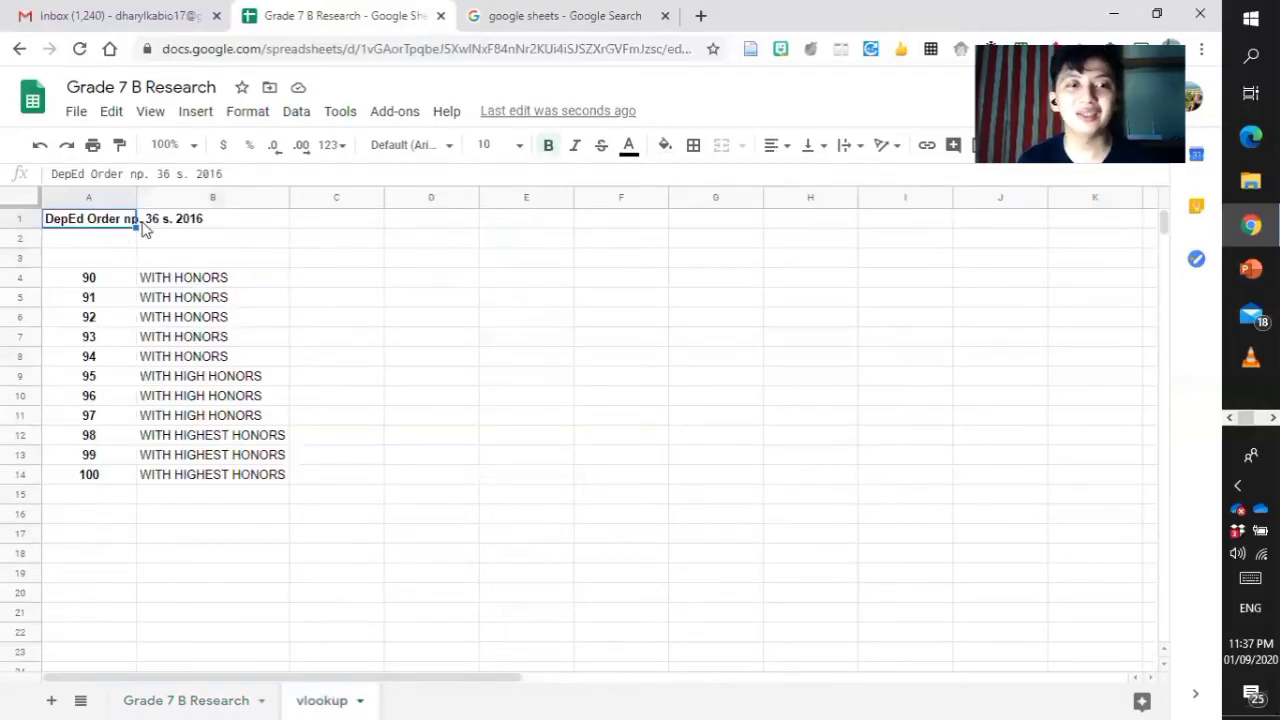
{"action": "key", "text": "shift+Right"}
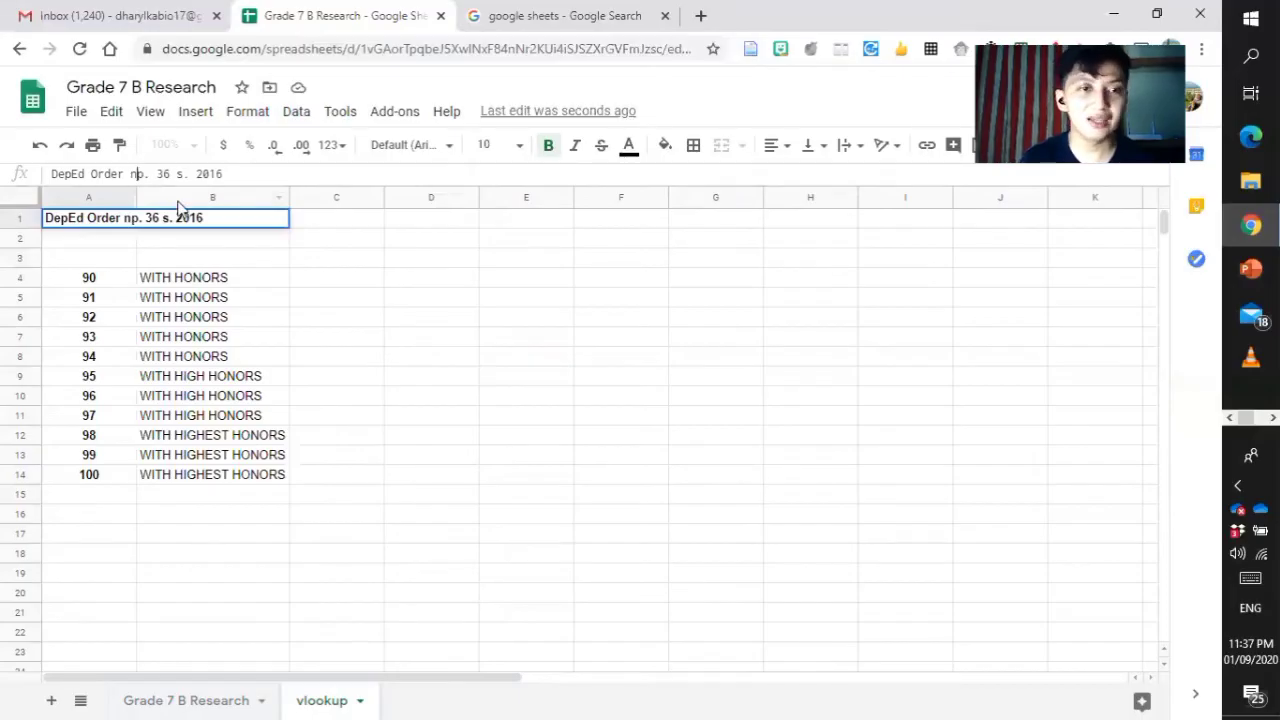
{"action": "key", "text": "Right"}
{"action": "key", "text": "BackSpace"}
{"action": "type", "text": "o"}
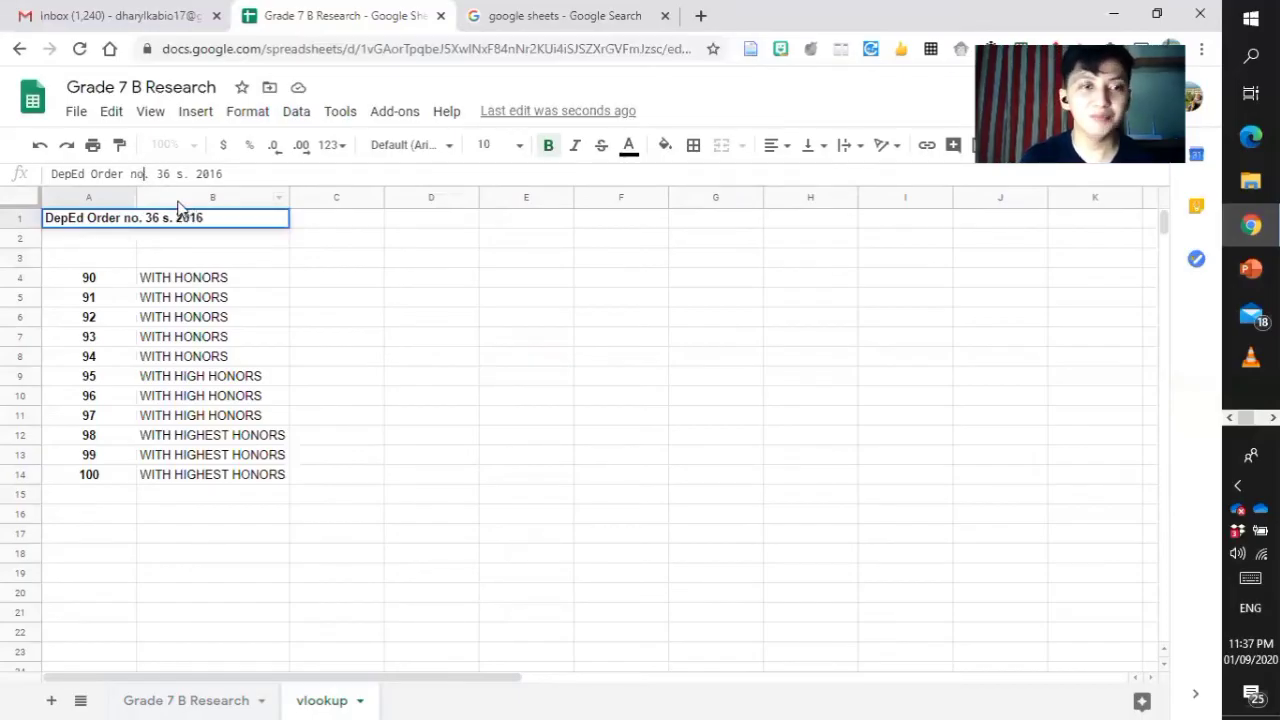
{"action": "key", "text": "Return"}
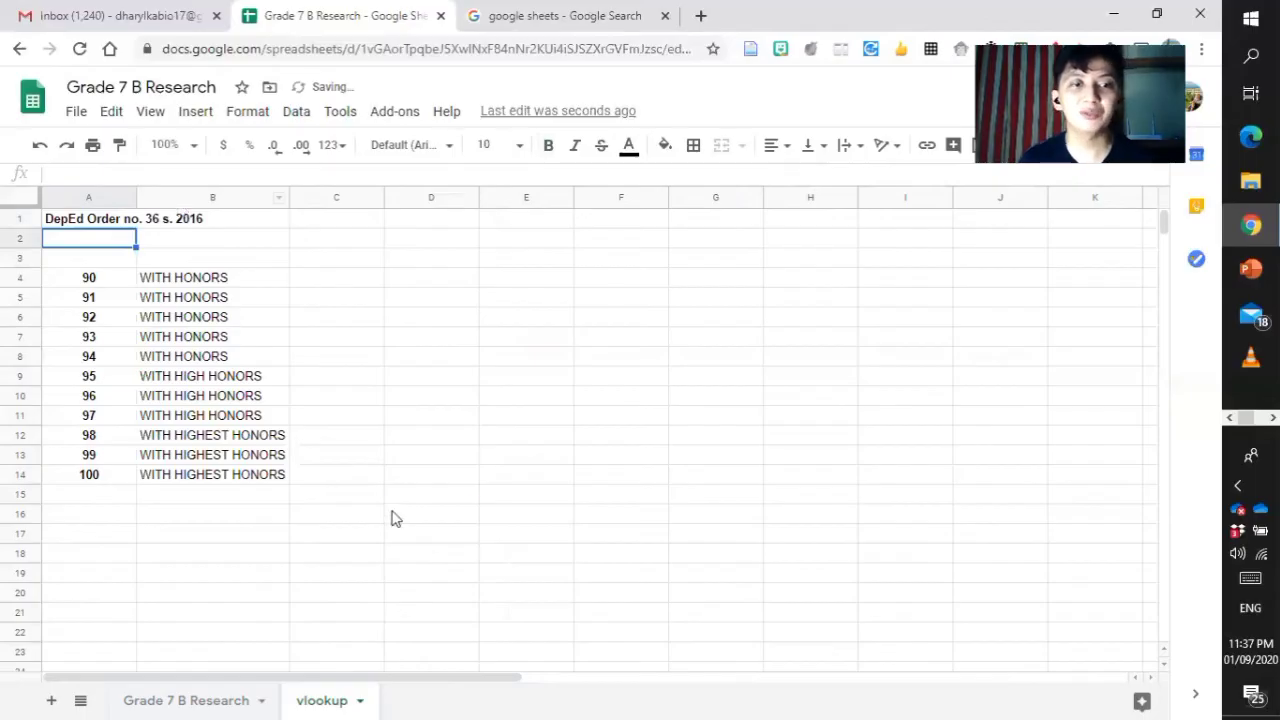
{"action": "left_click", "coordinate": [340, 437]}
{"action": "left_click", "coordinate": [212, 700]}
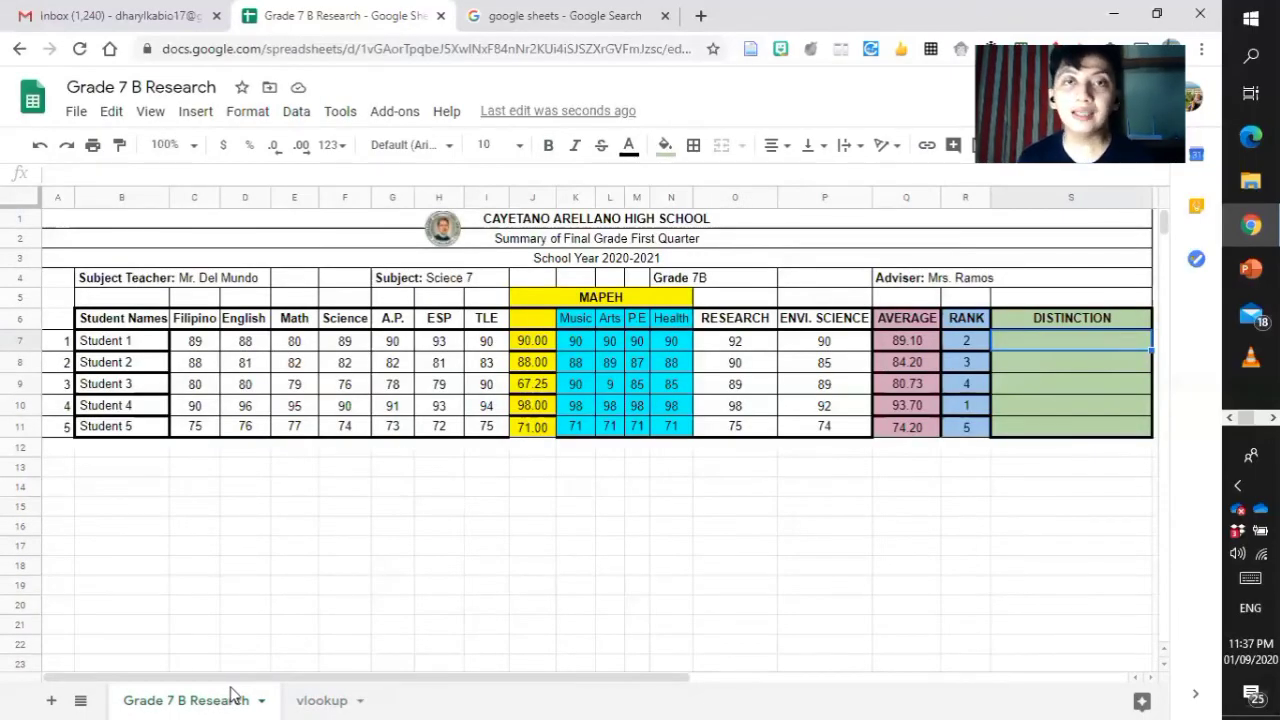
{"action": "left_click", "coordinate": [320, 700]}
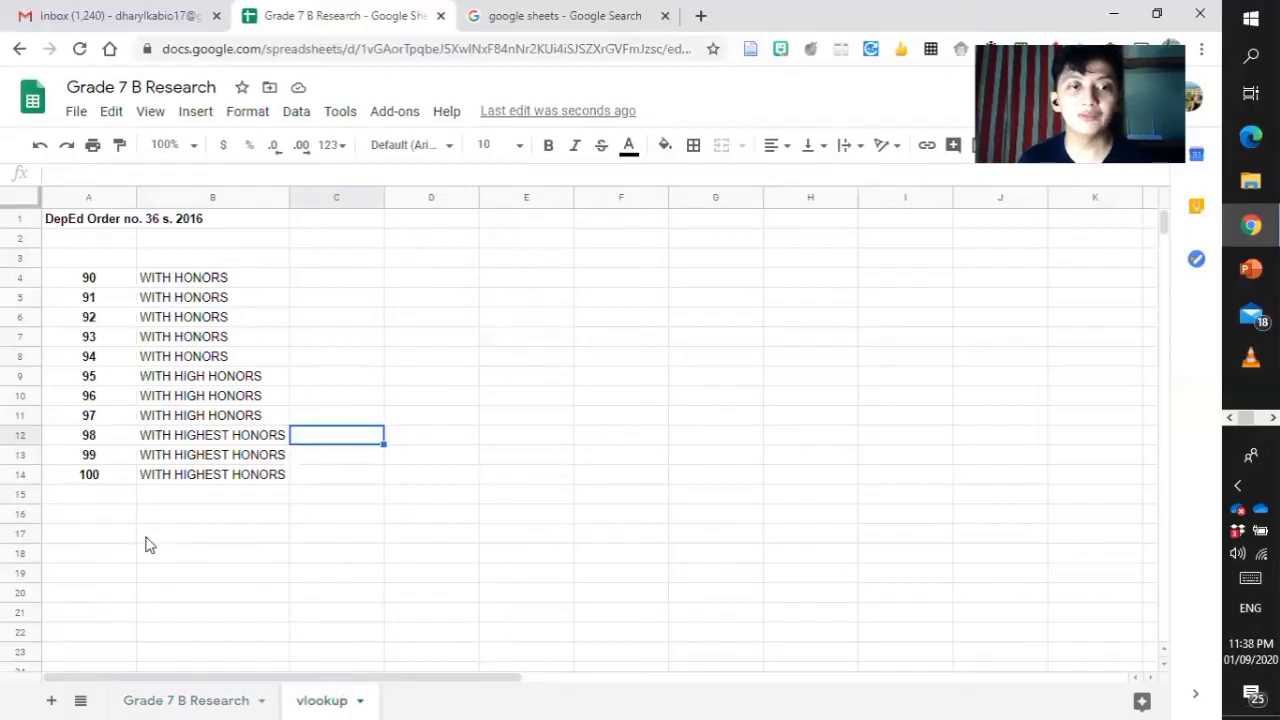
{"action": "left_click", "coordinate": [368, 336]}
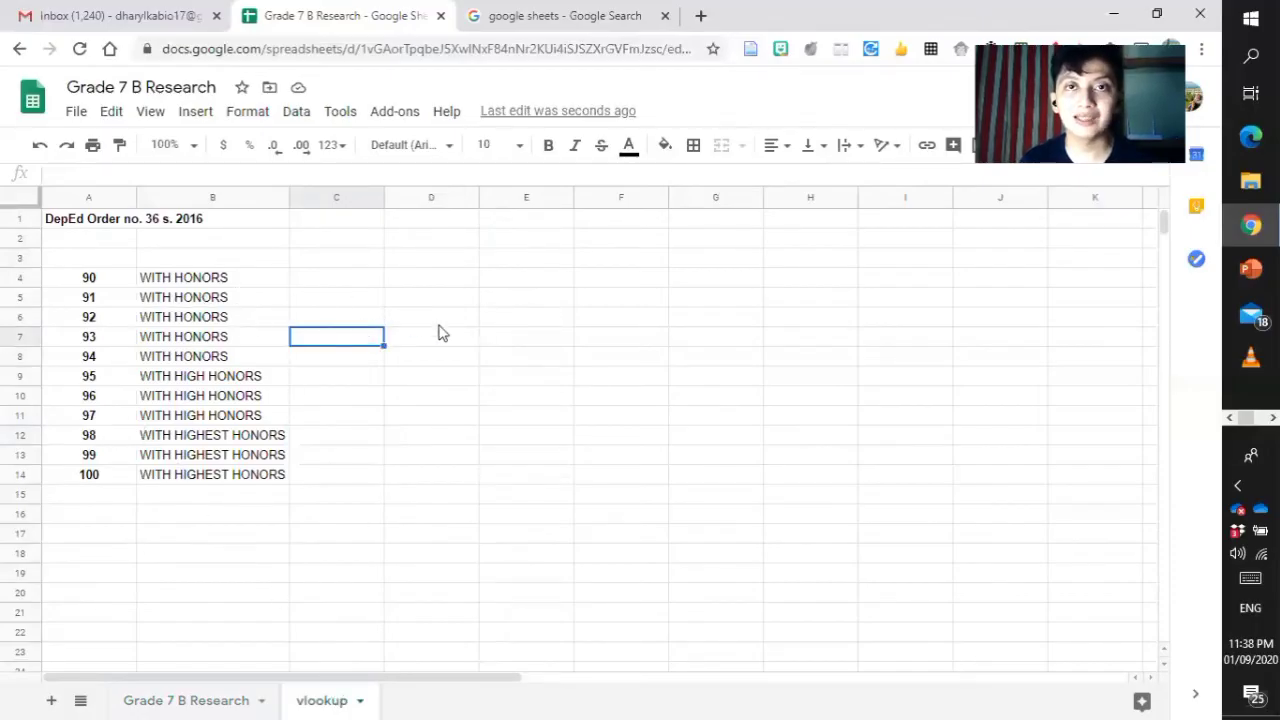
{"action": "left_click", "coordinate": [438, 324]}
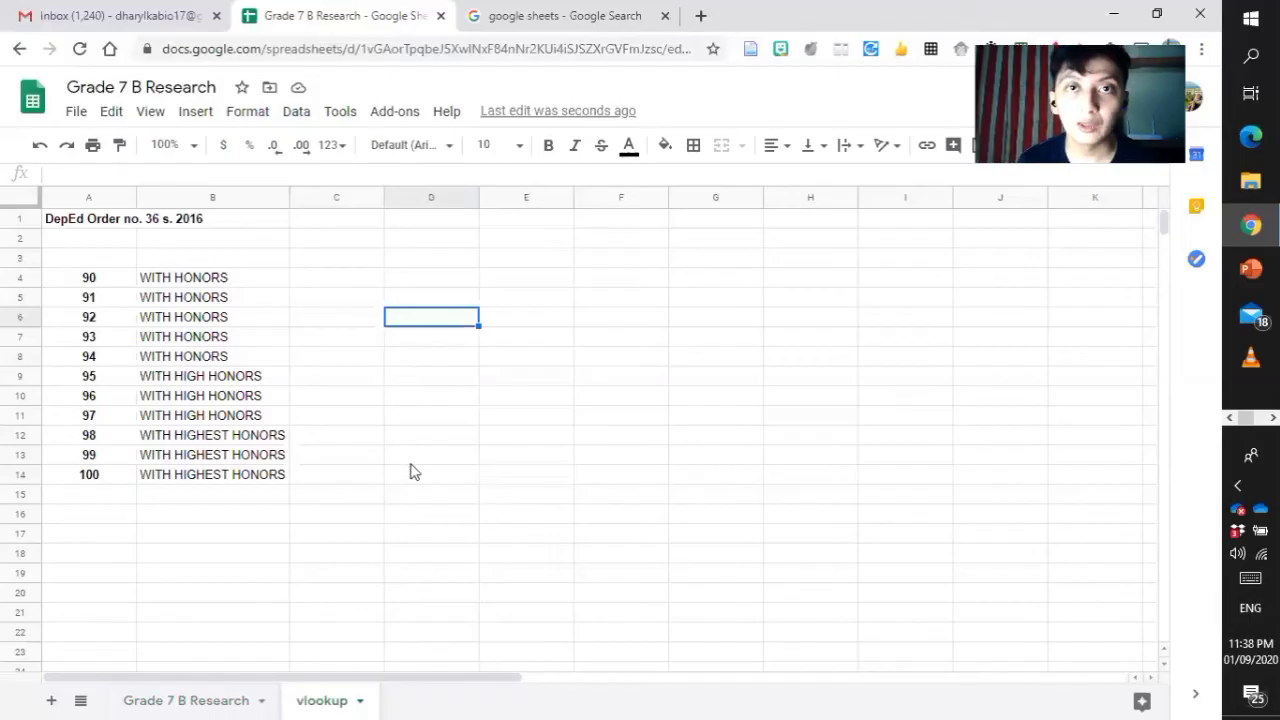
{"action": "left_click", "coordinate": [273, 321]}
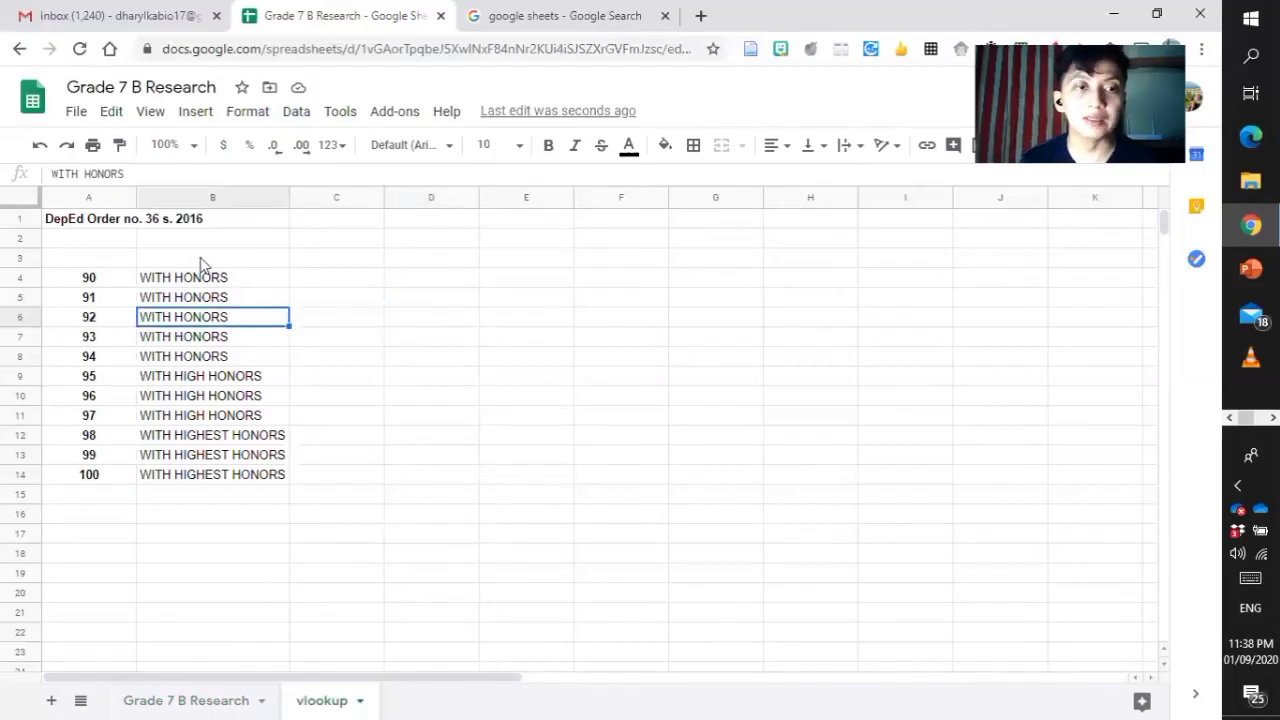
{"action": "left_click", "coordinate": [55, 226]}
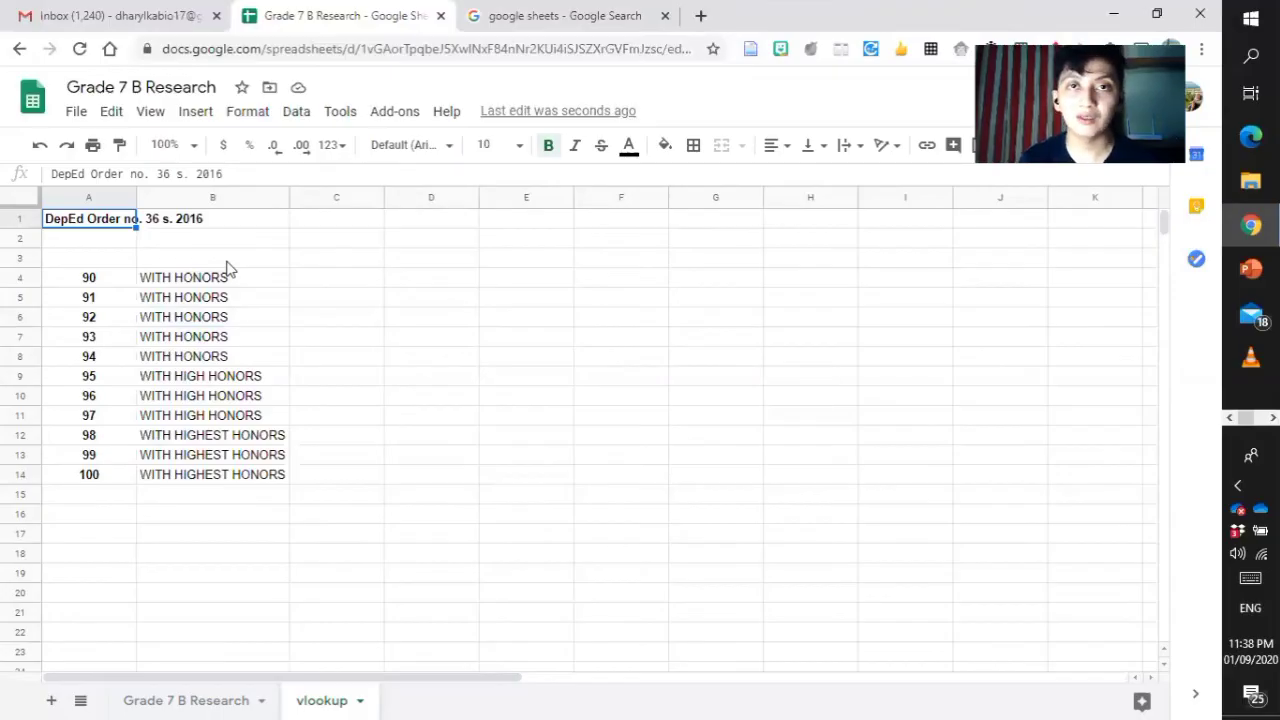
- Examine which honors distinction belongs to each grade from 90 to 100 in the vlookup sheet, and return to the Grade 7 B Research sheet
{"action": "left_click", "coordinate": [117, 284]}
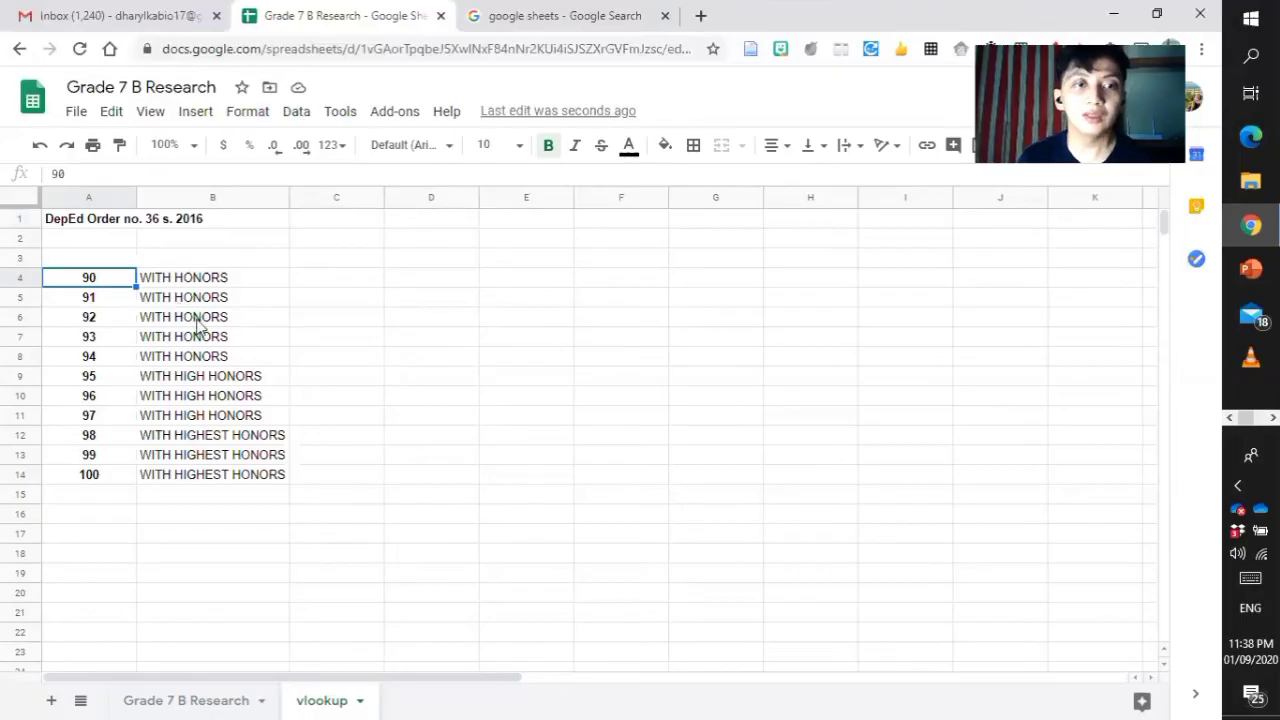
{"action": "key", "text": "Right"}
{"action": "key", "text": "Right"}
{"action": "key", "text": "Left"}
{"action": "key", "text": "Left"}
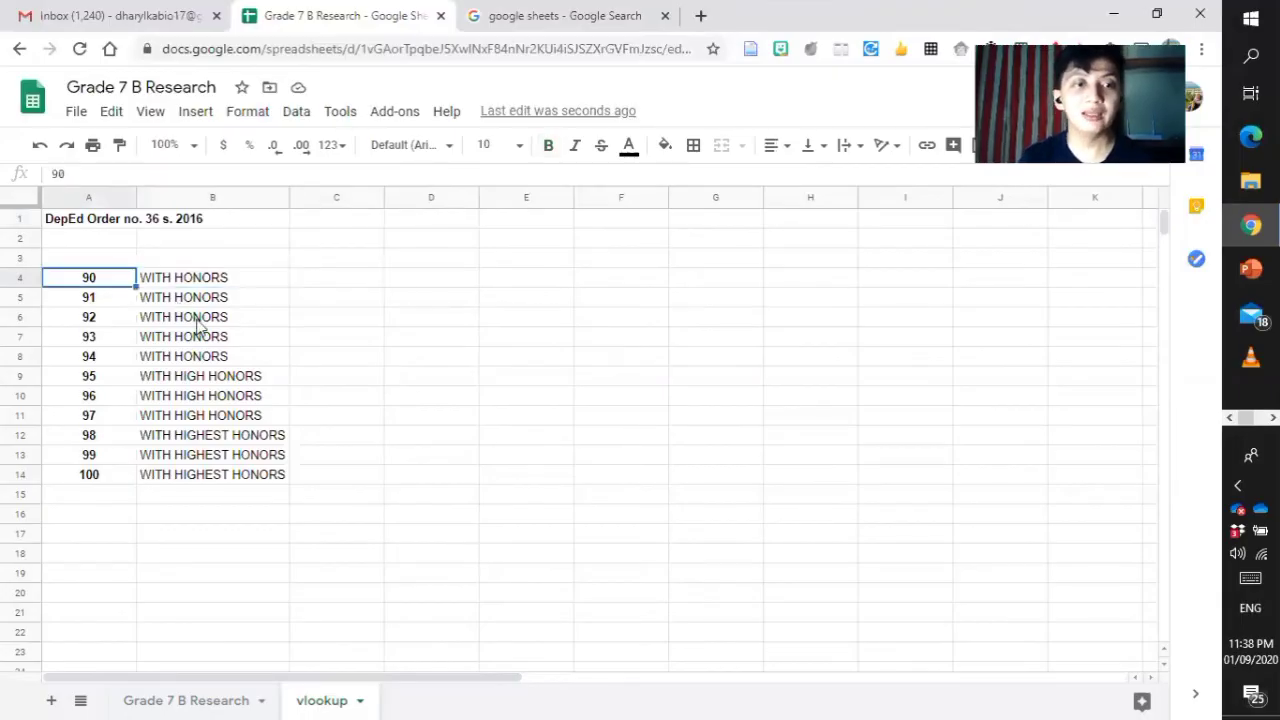
{"action": "key", "text": "Down"}
{"action": "key", "text": "Down"}
{"action": "key", "text": "Up"}
{"action": "key", "text": "Up"}
{"action": "key", "text": "Down"}
{"action": "key", "text": "Down"}
{"action": "key", "text": "Down"}
{"action": "key", "text": "Down"}
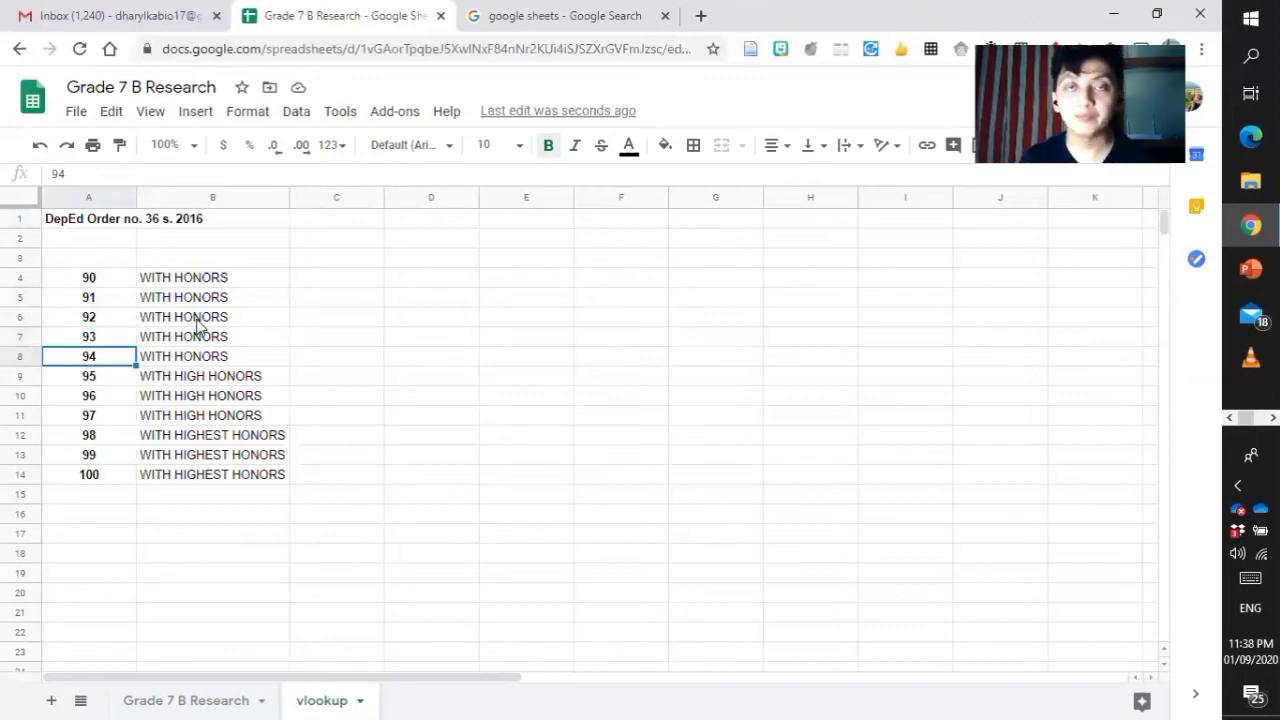
{"action": "key", "text": "Right"}
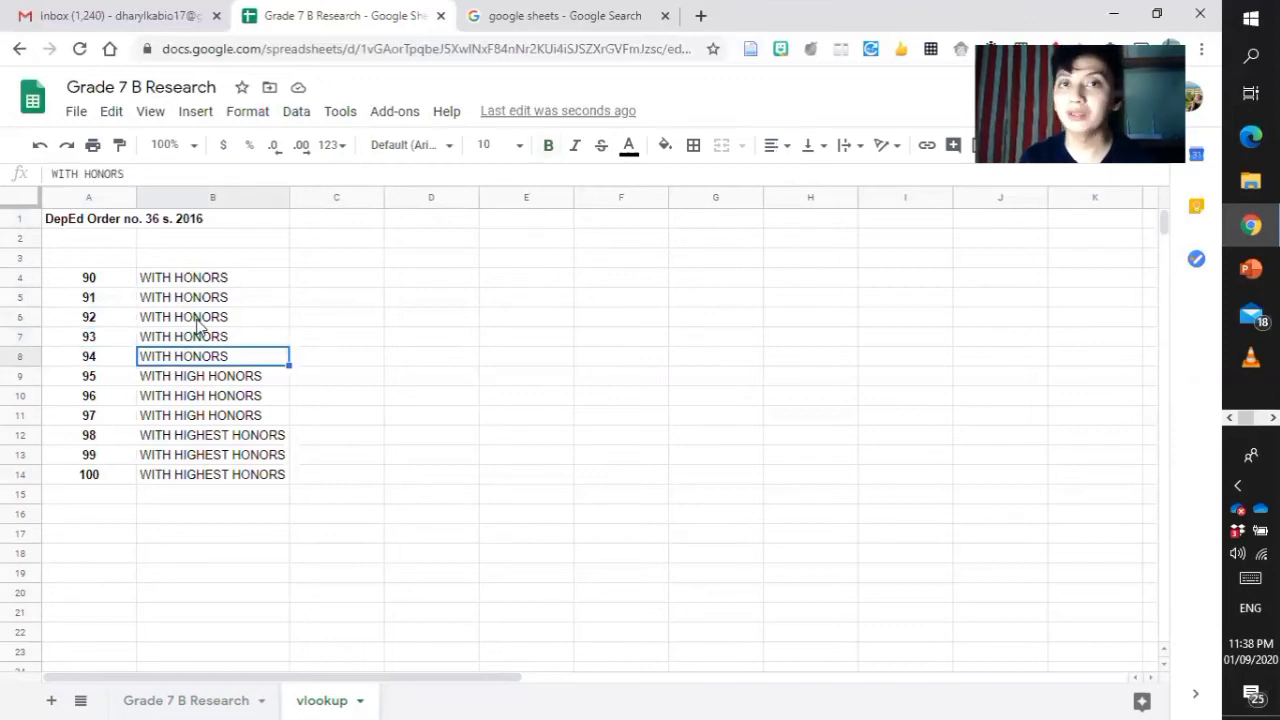
{"action": "key", "text": "Down"}
{"action": "key", "text": "Left"}
{"action": "key", "text": "Down"}
{"action": "key", "text": "Down"}
{"action": "key", "text": "Right"}
{"action": "key", "text": "Right"}
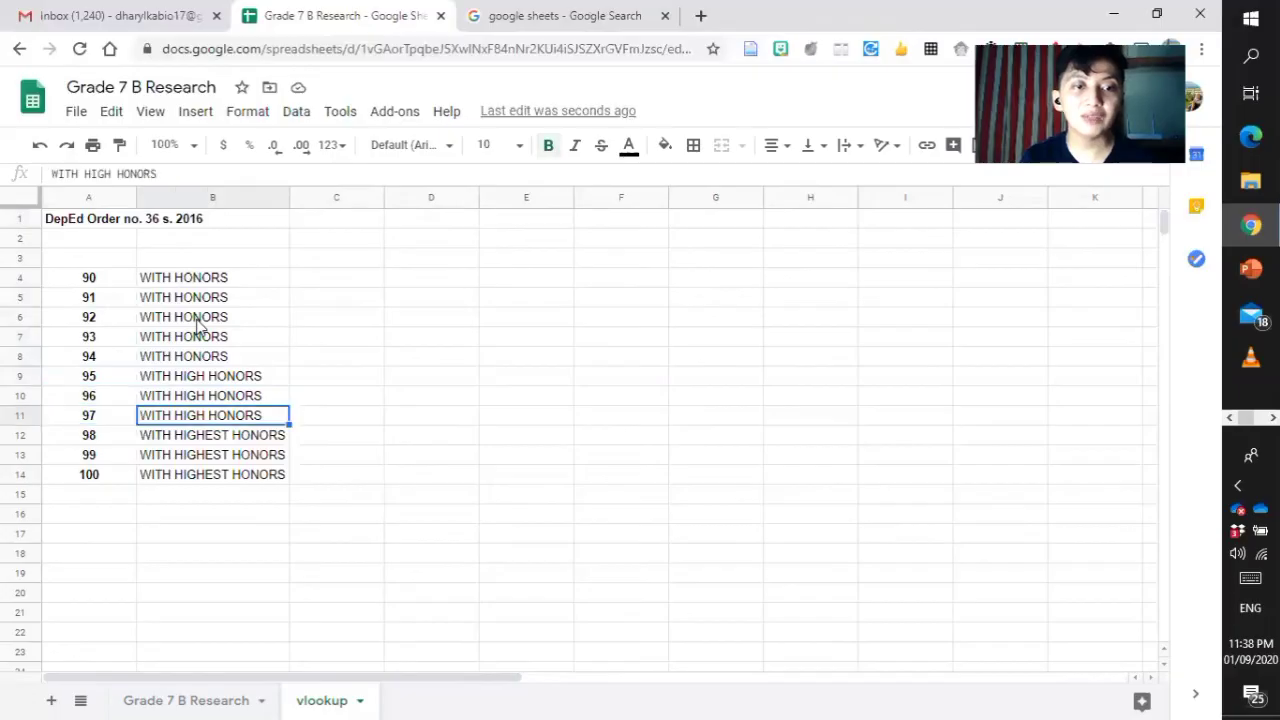
{"action": "key", "text": "Left"}
{"action": "key", "text": "Down"}
{"action": "key", "text": "Left"}
{"action": "key", "text": "Right"}
{"action": "key", "text": "Left"}
{"action": "key", "text": "Down"}
{"action": "key", "text": "Down"}
{"action": "key", "text": "Right"}
{"action": "key", "text": "Right"}
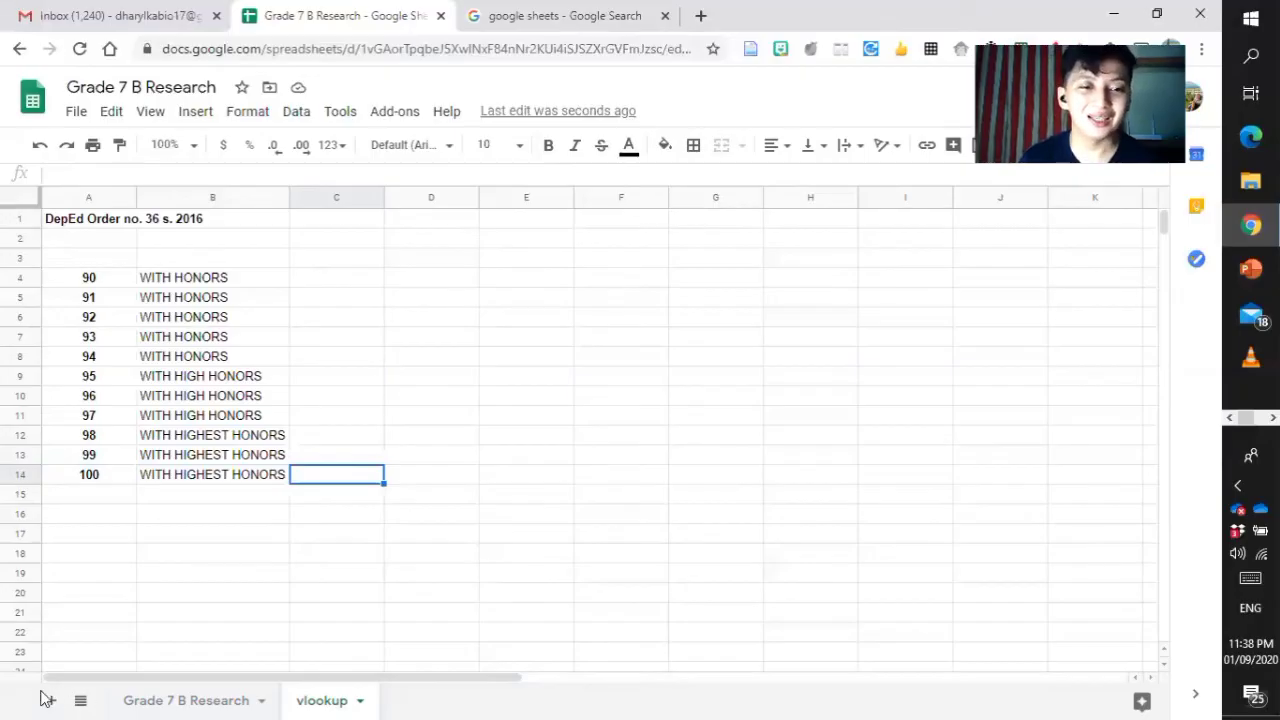
{"action": "left_click", "coordinate": [152, 699]}
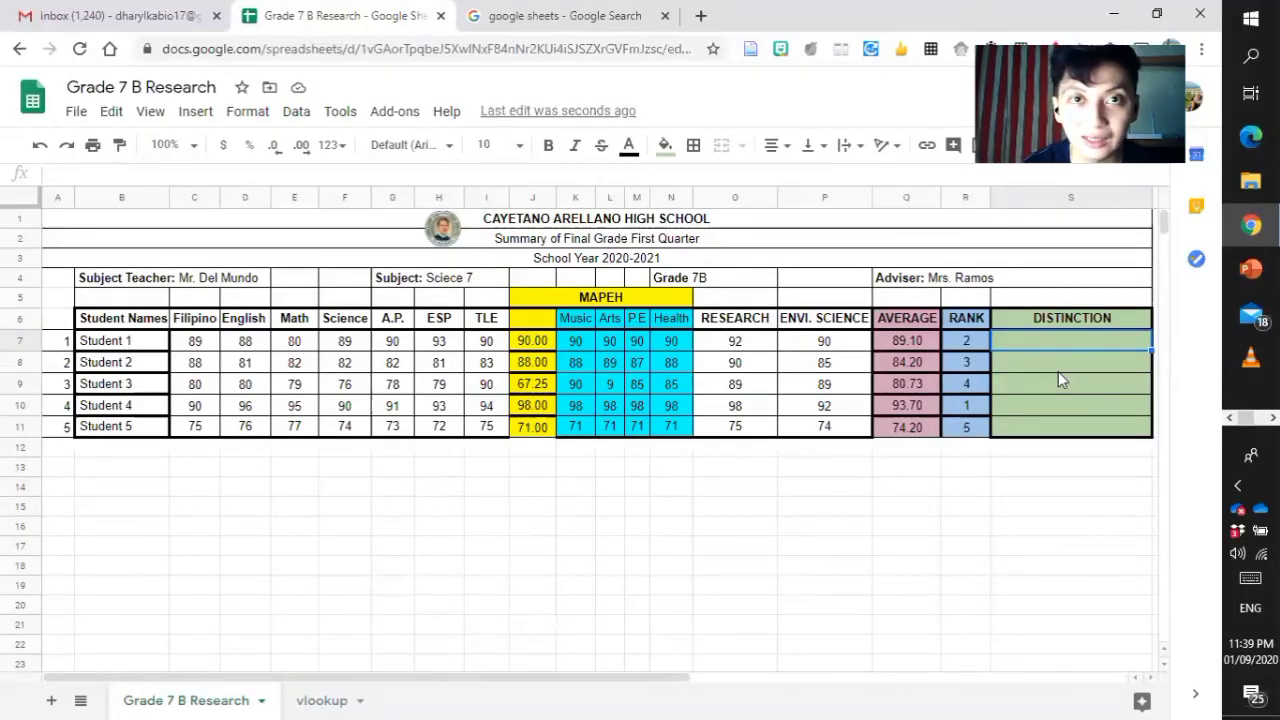
- Enter =vlookup(Q7,vlookup!A4:B14,2) in S7 to look up Student 1's distinction from the average
{"action": "type", "text": "="}
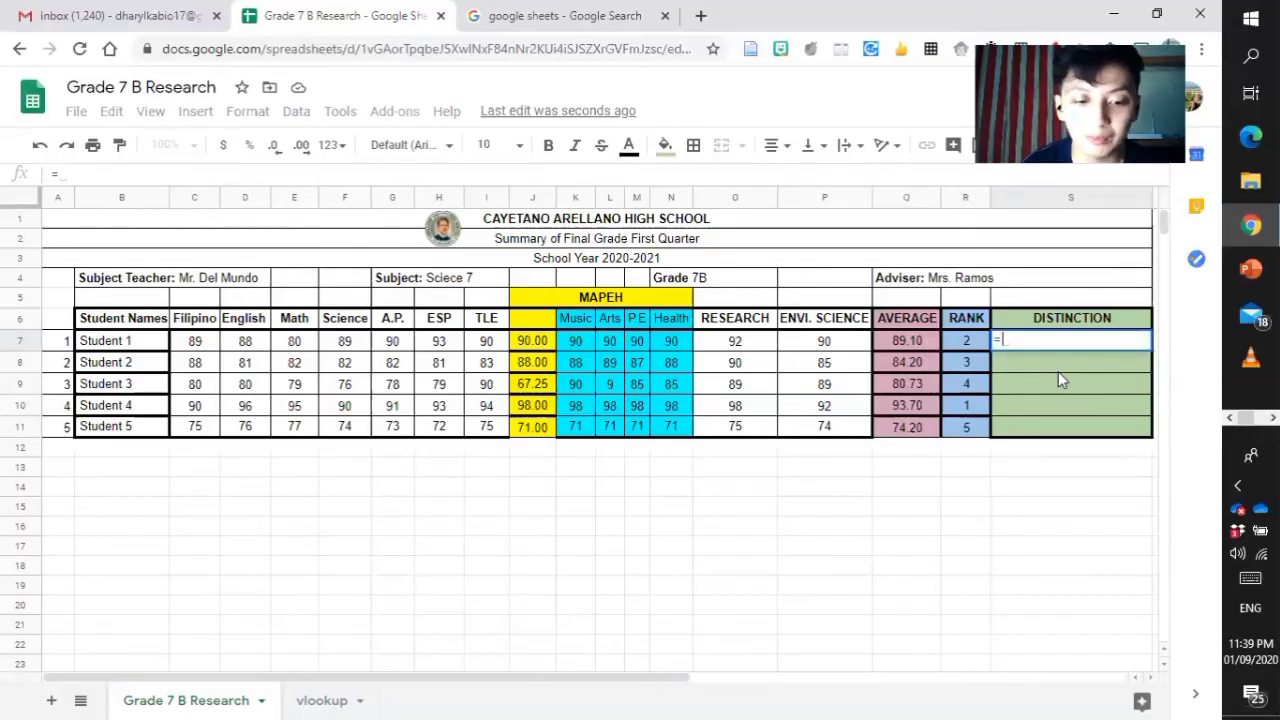
{"action": "type", "text": "vl"}
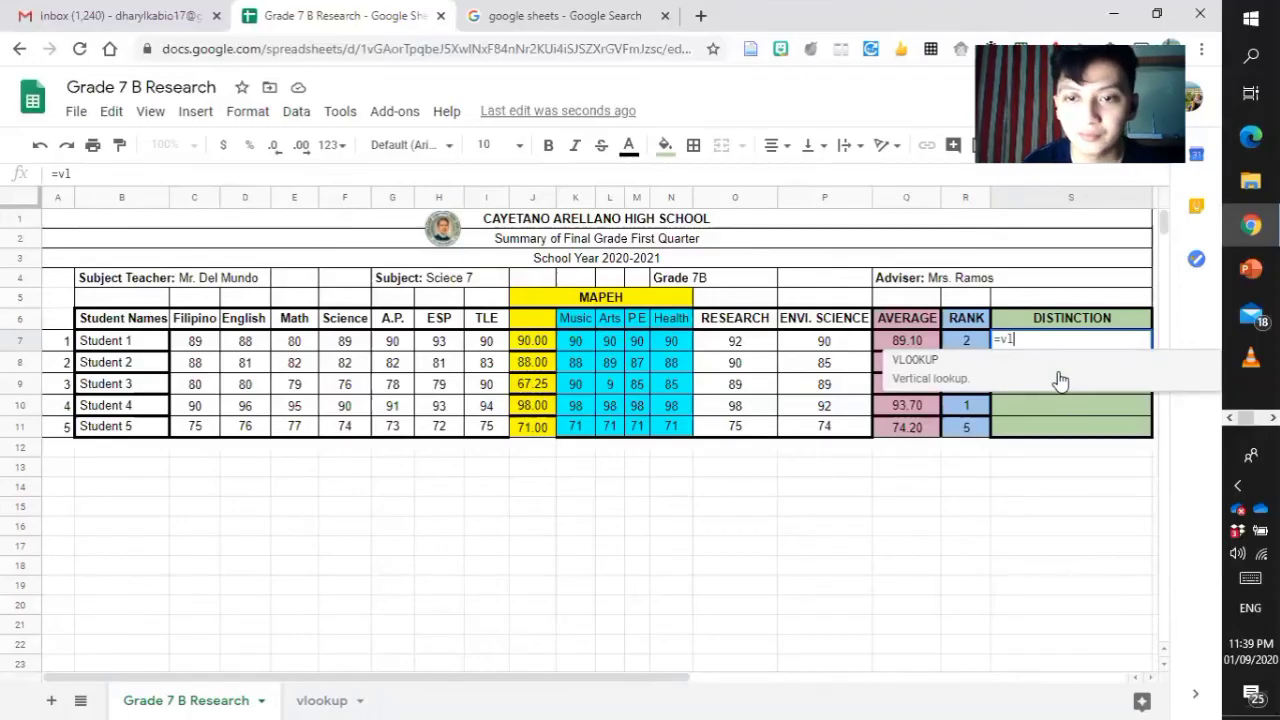
{"action": "type", "text": "oo"}
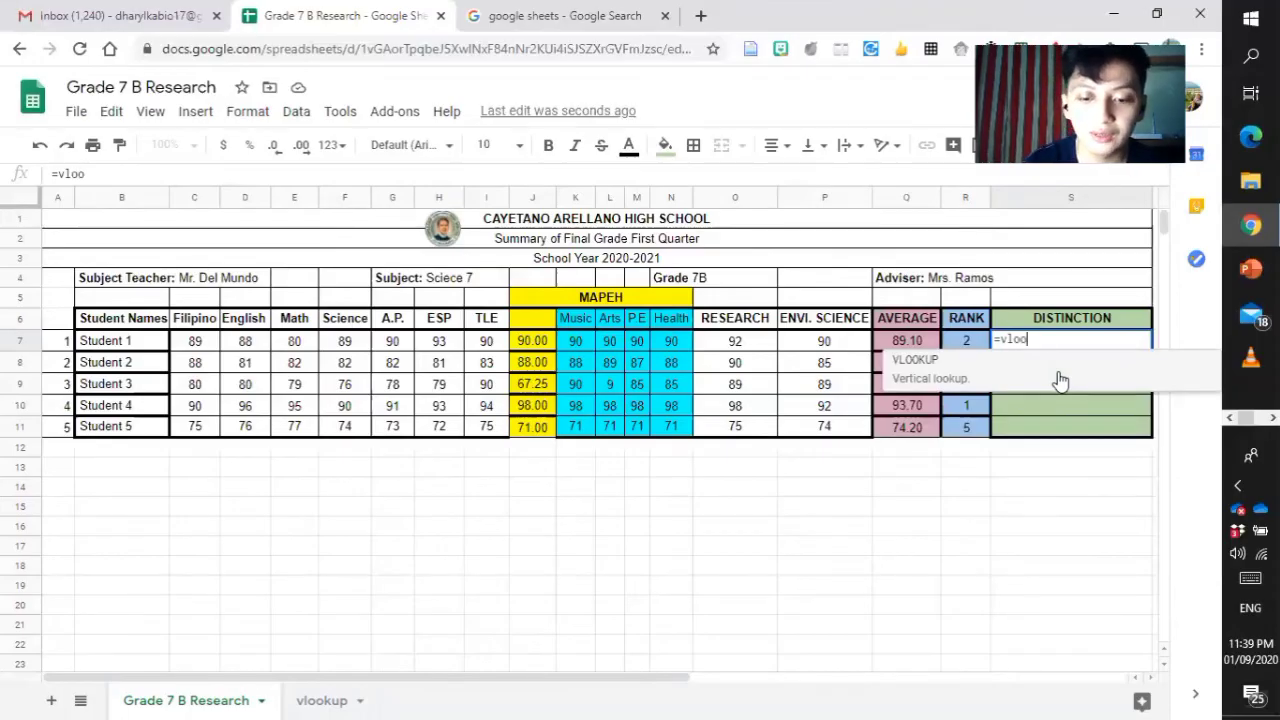
{"action": "type", "text": "kup"}
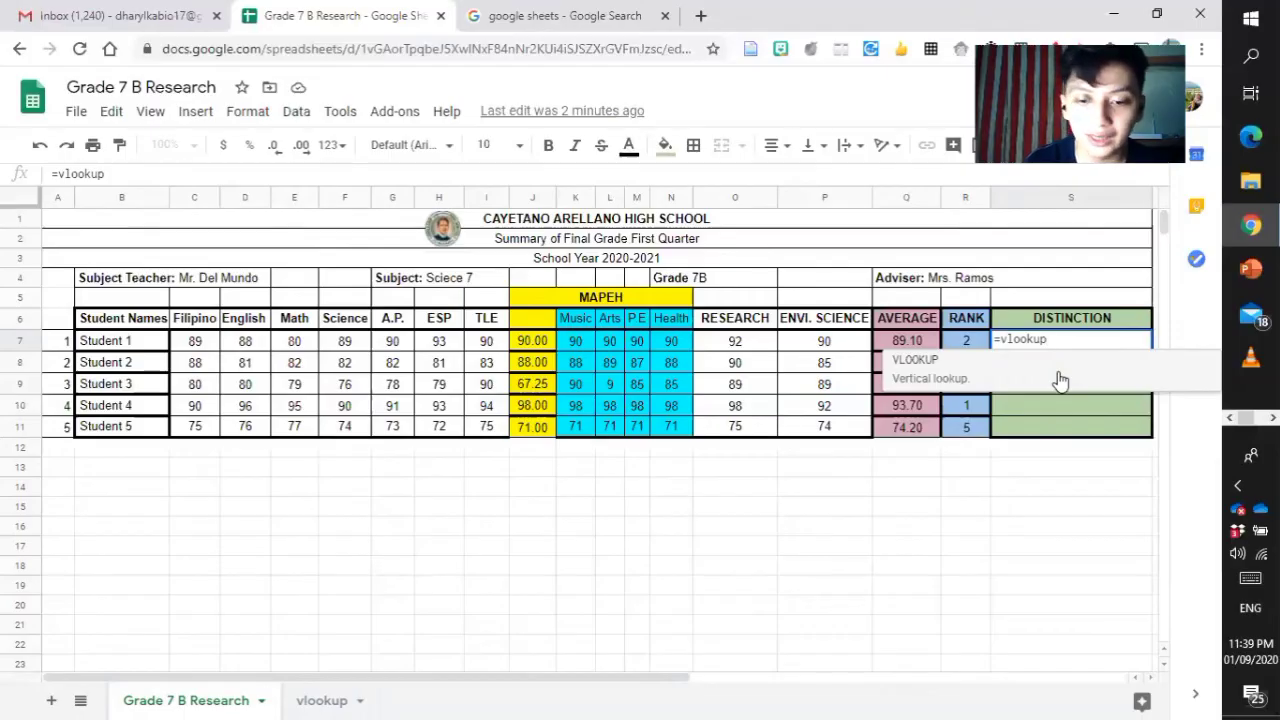
{"action": "type", "text": "("}
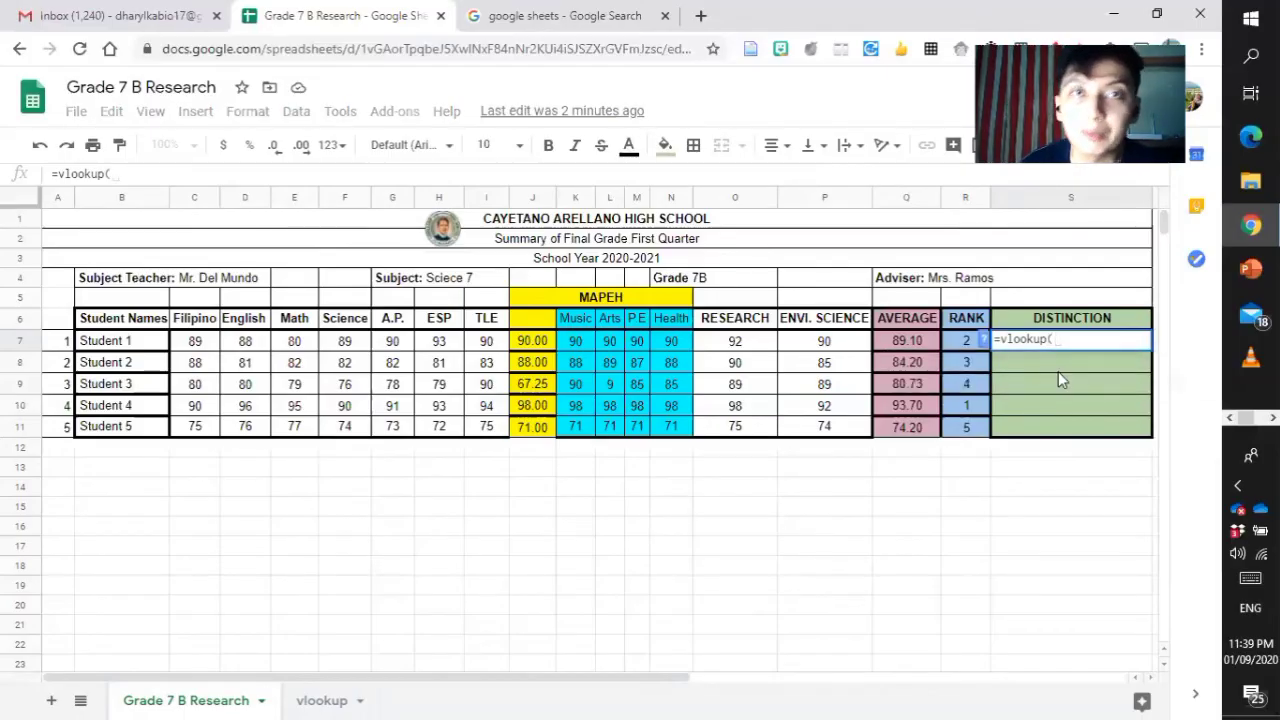
{"action": "left_click", "coordinate": [907, 342]}
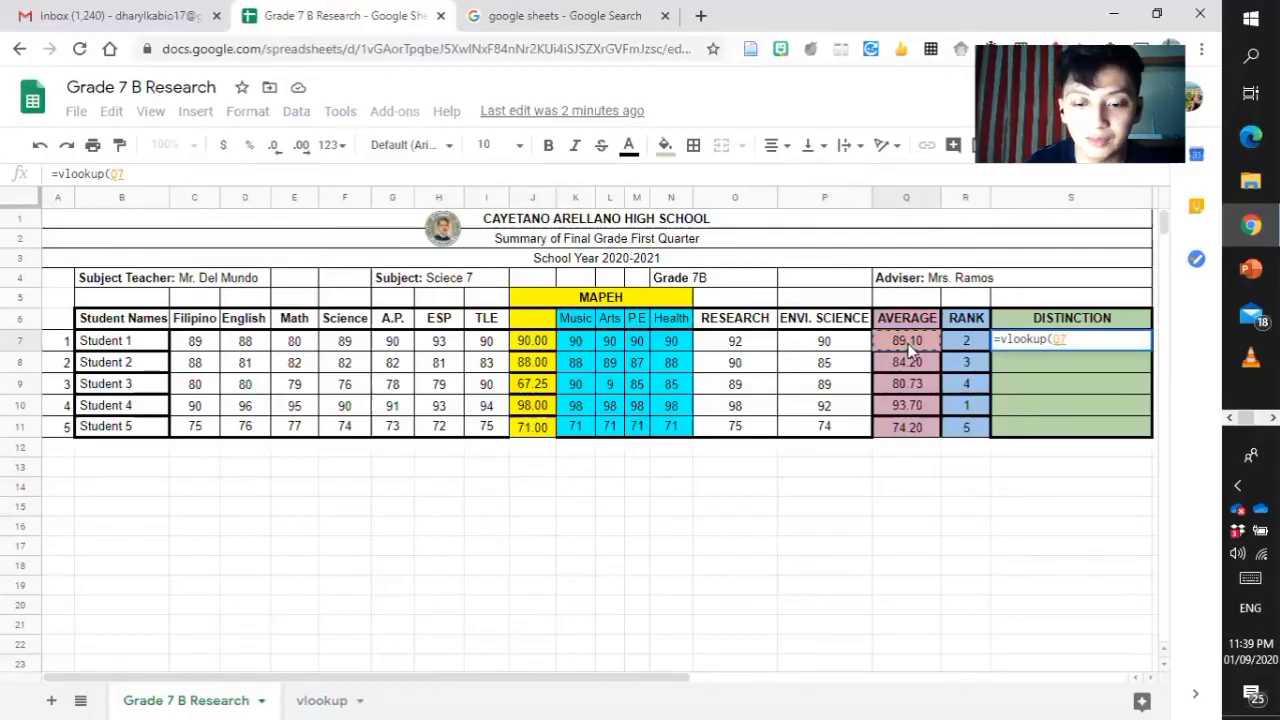
{"action": "type", "text": ","}
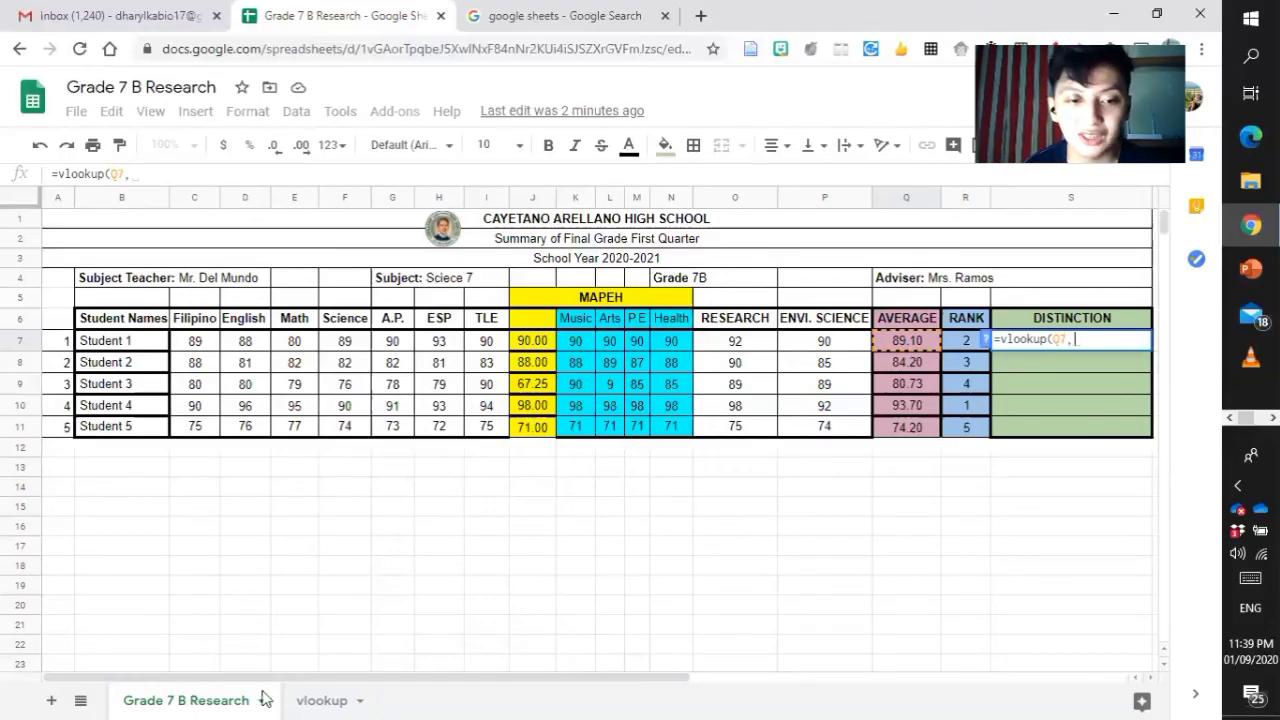
{"action": "left_click", "coordinate": [321, 699]}
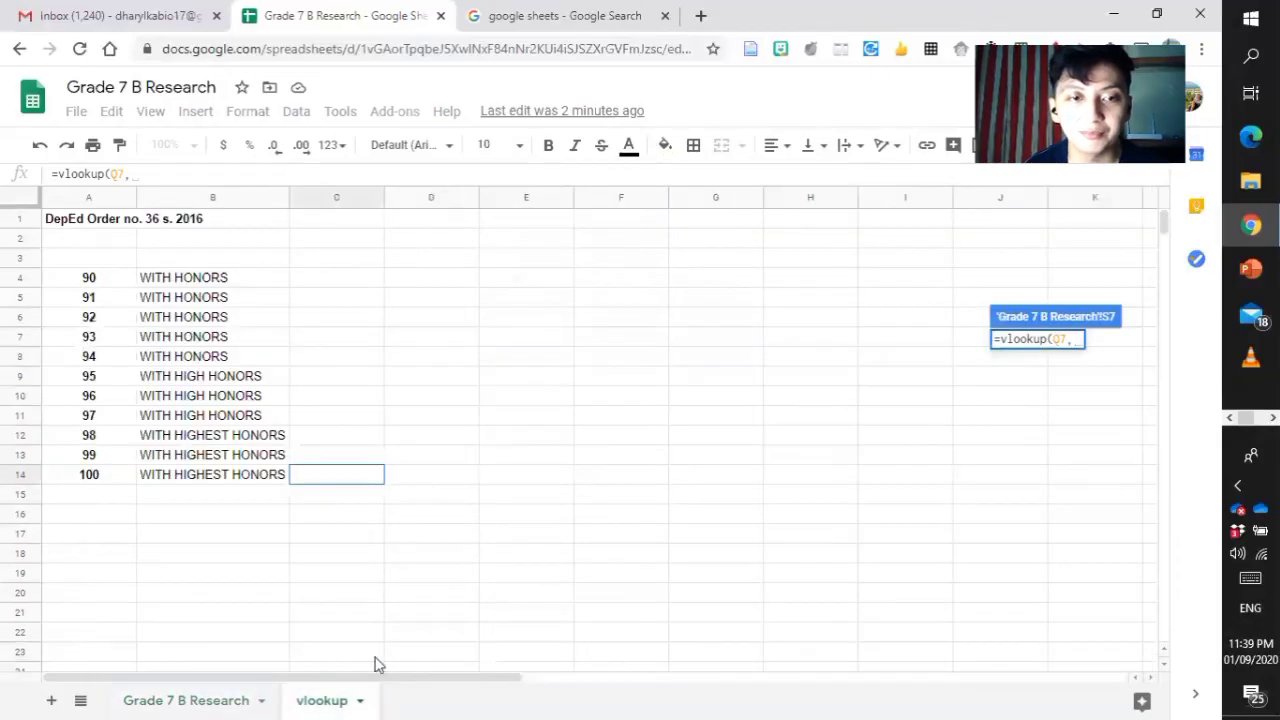
{"action": "left_click_drag", "start_coordinate": [78, 283], "coordinate": [214, 479]}
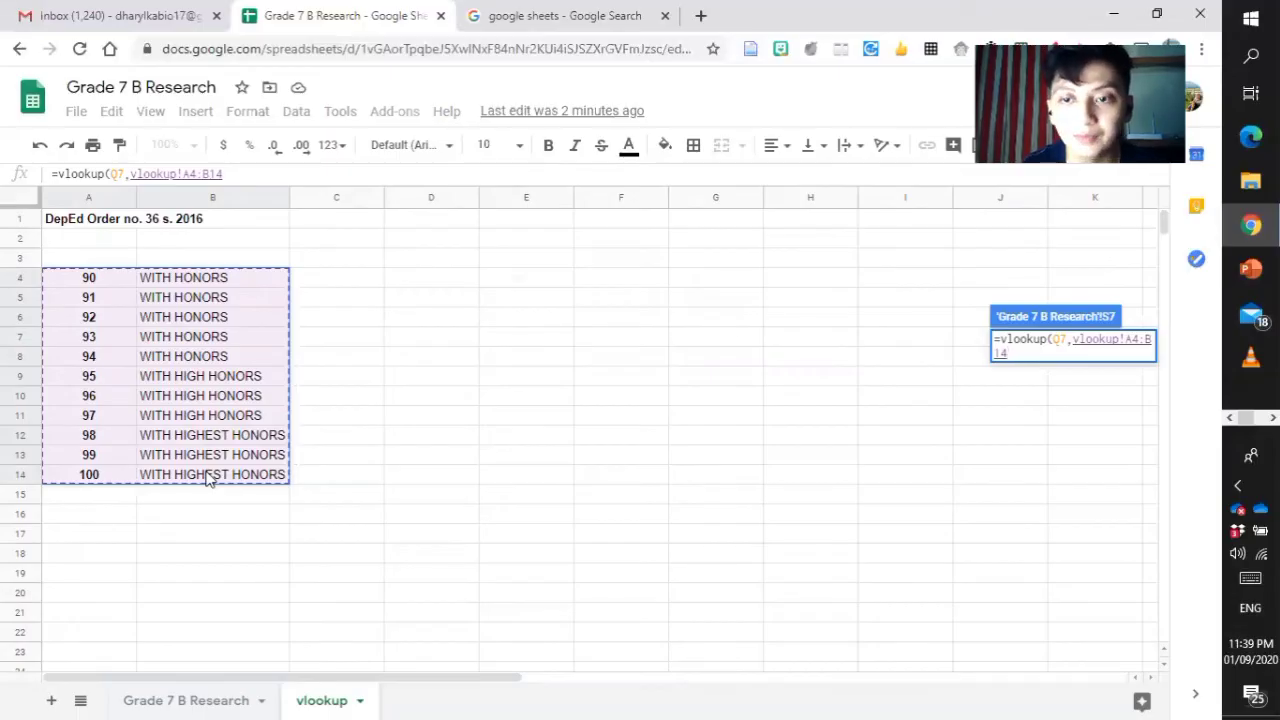
{"action": "type", "text": ",2"}
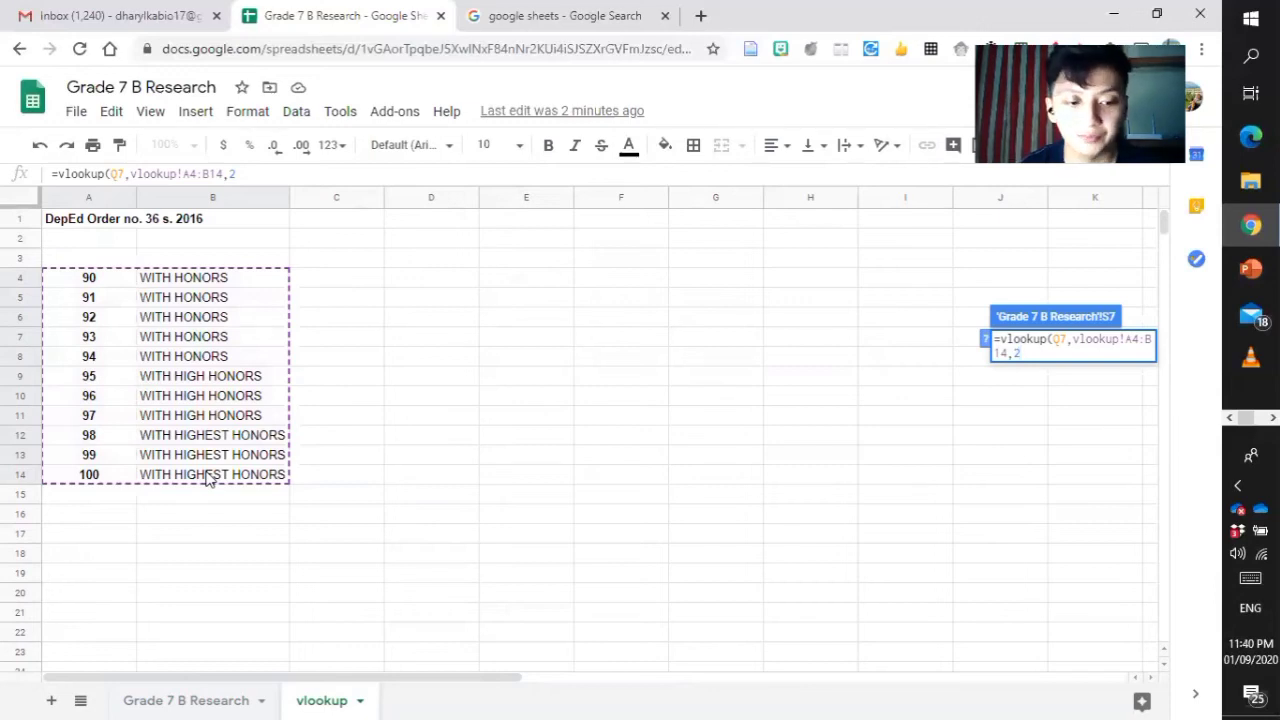
{"action": "type", "text": ")"}
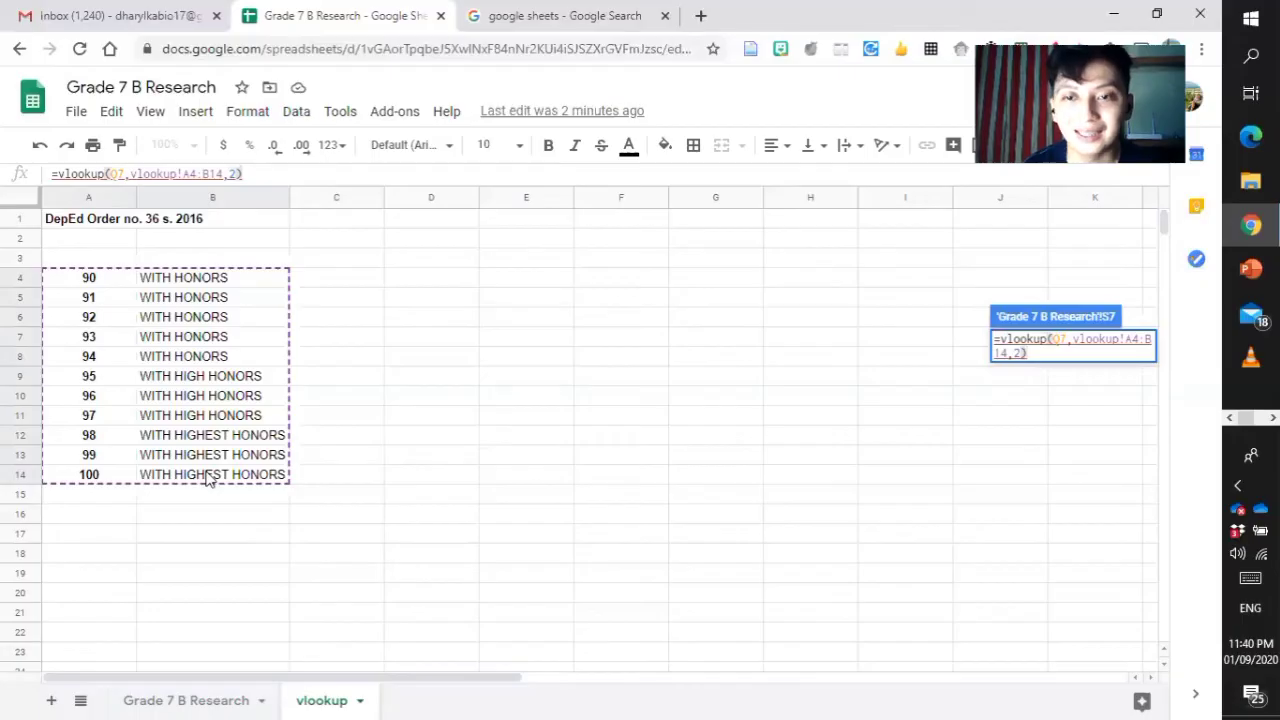
{"action": "key", "text": "Return"}
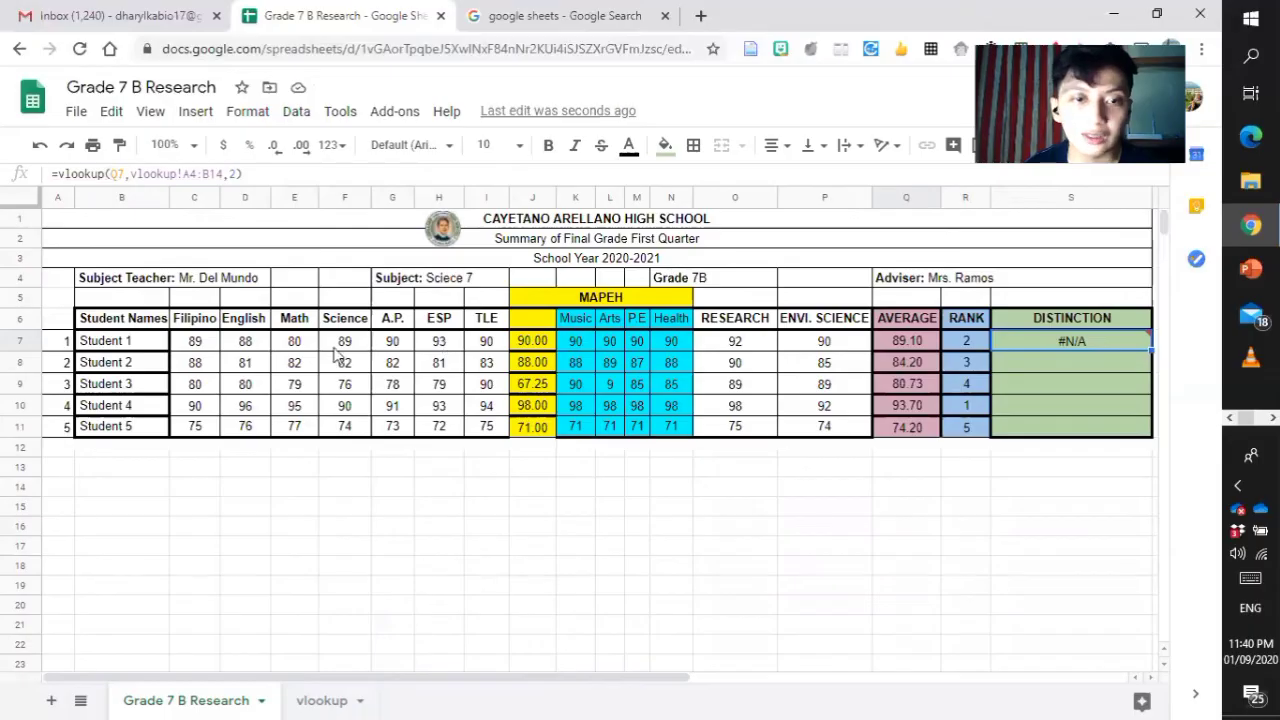
- Set Student 1's Math grade to 85
{"action": "left_click", "coordinate": [297, 346]}
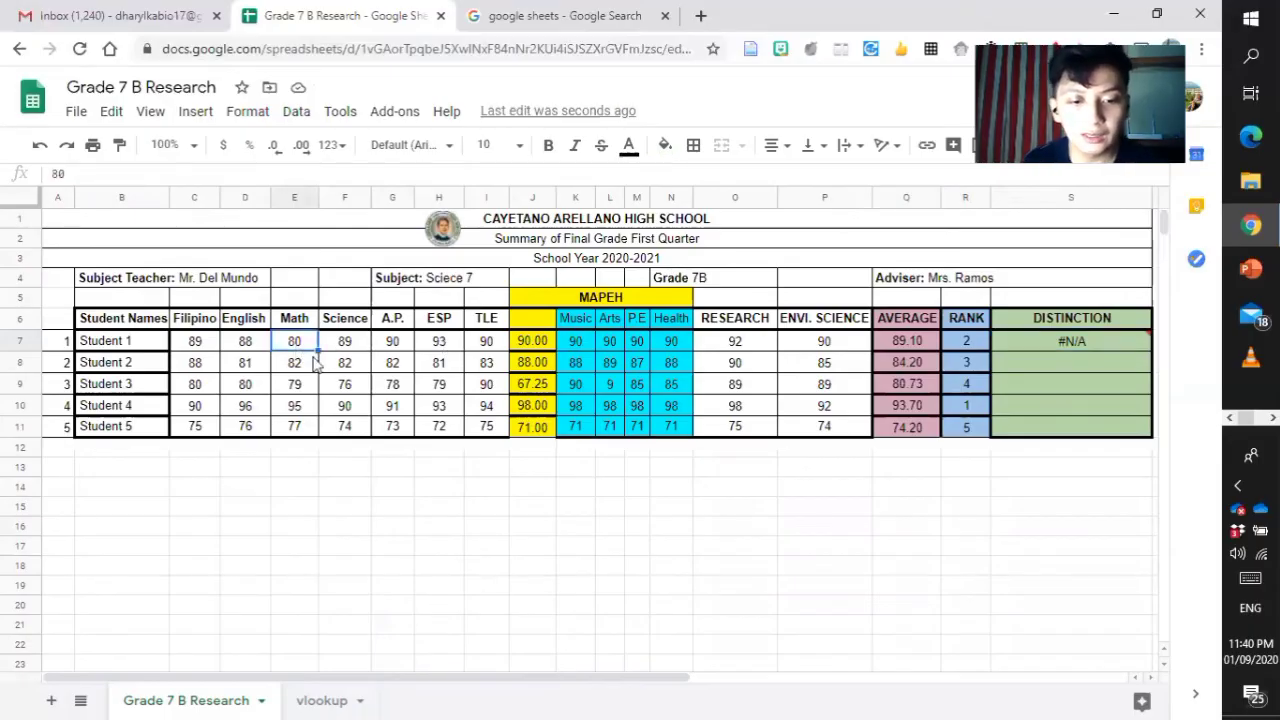
{"action": "type", "text": "85"}
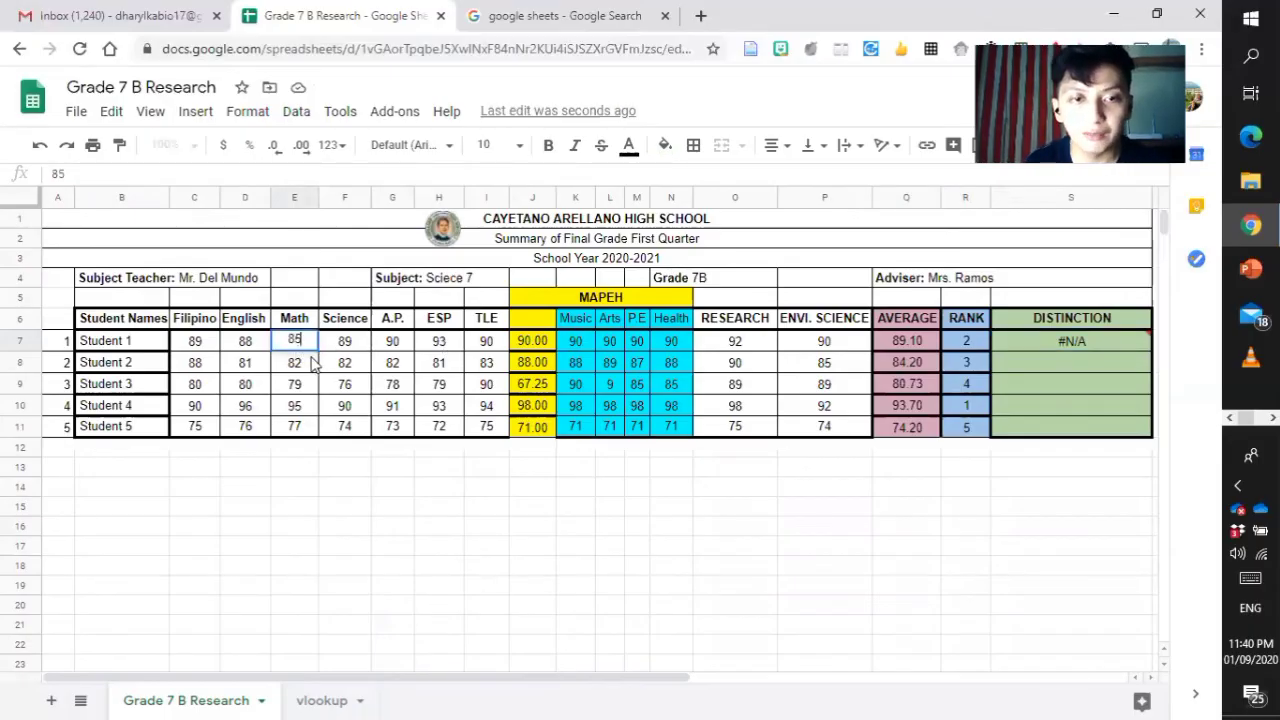
{"action": "key", "text": "Tab"}
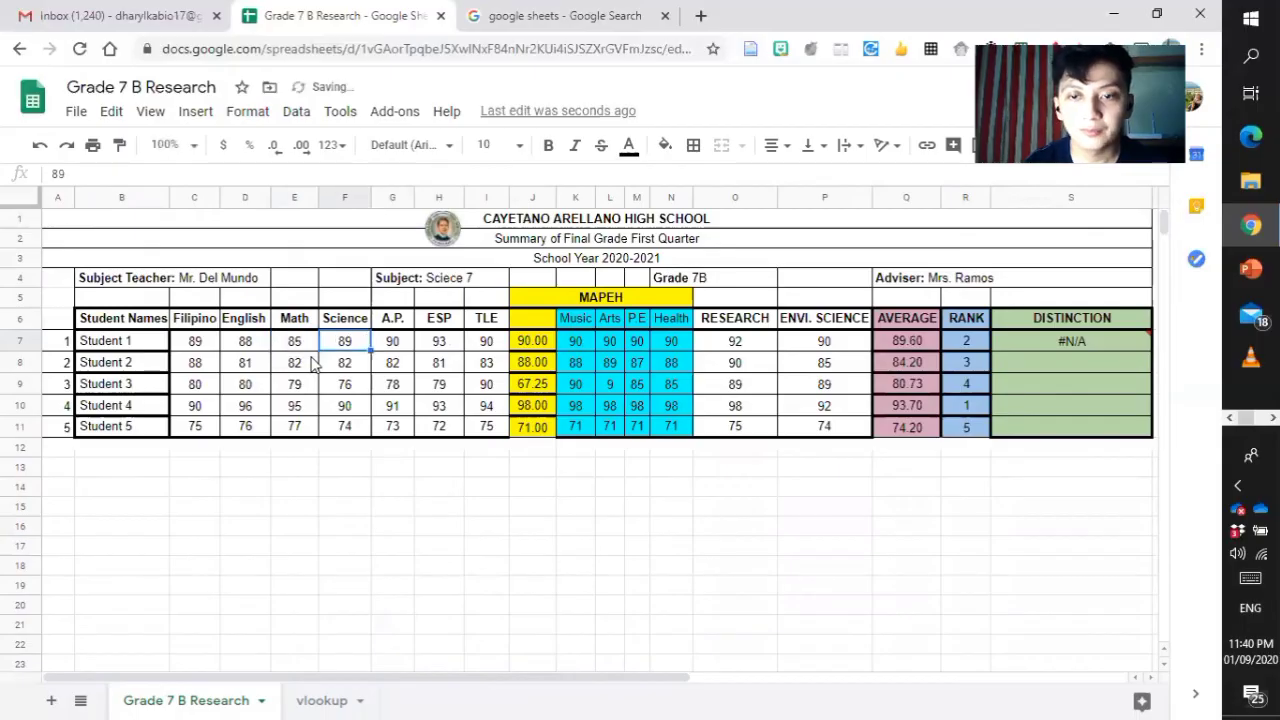
- Set Student 1's A.P. grade to 91
{"action": "key", "text": "Left"}
{"action": "key", "text": "Left"}
{"action": "key", "text": "Left"}
{"action": "key", "text": "Right"}
{"action": "key", "text": "Right"}
{"action": "key", "text": "Right"}
{"action": "key", "text": "Right"}
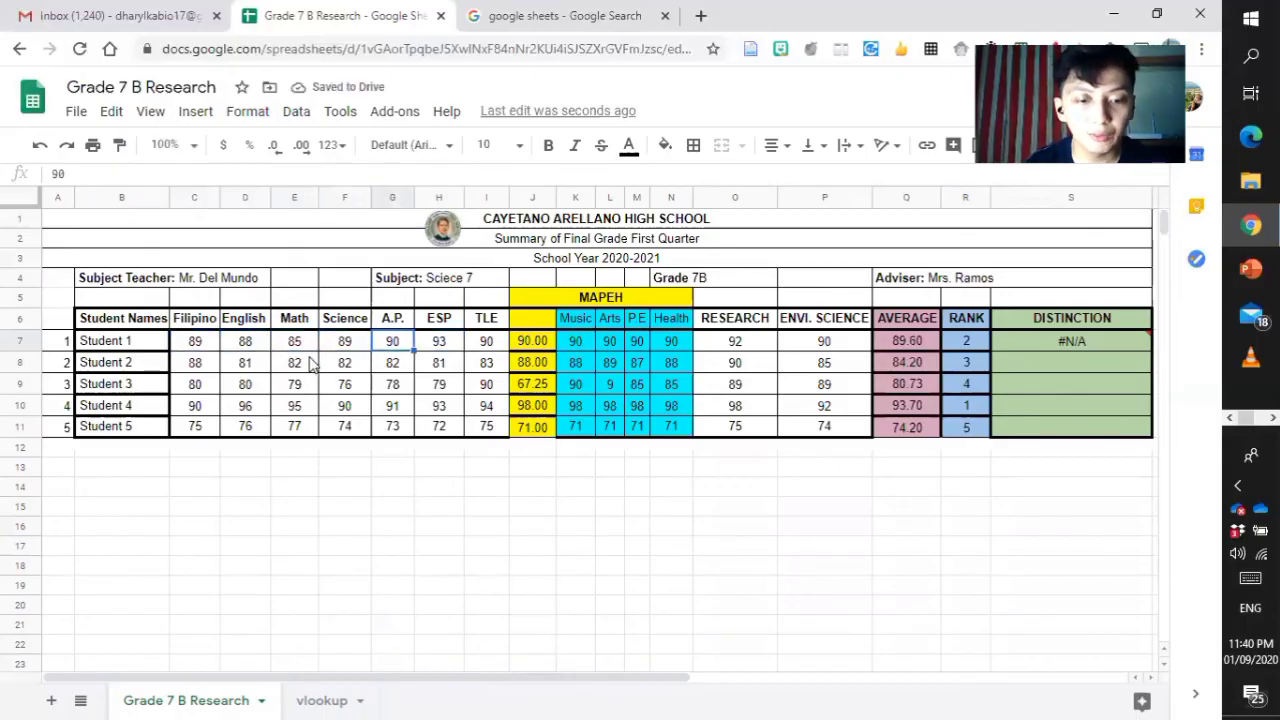
{"action": "type", "text": "91"}
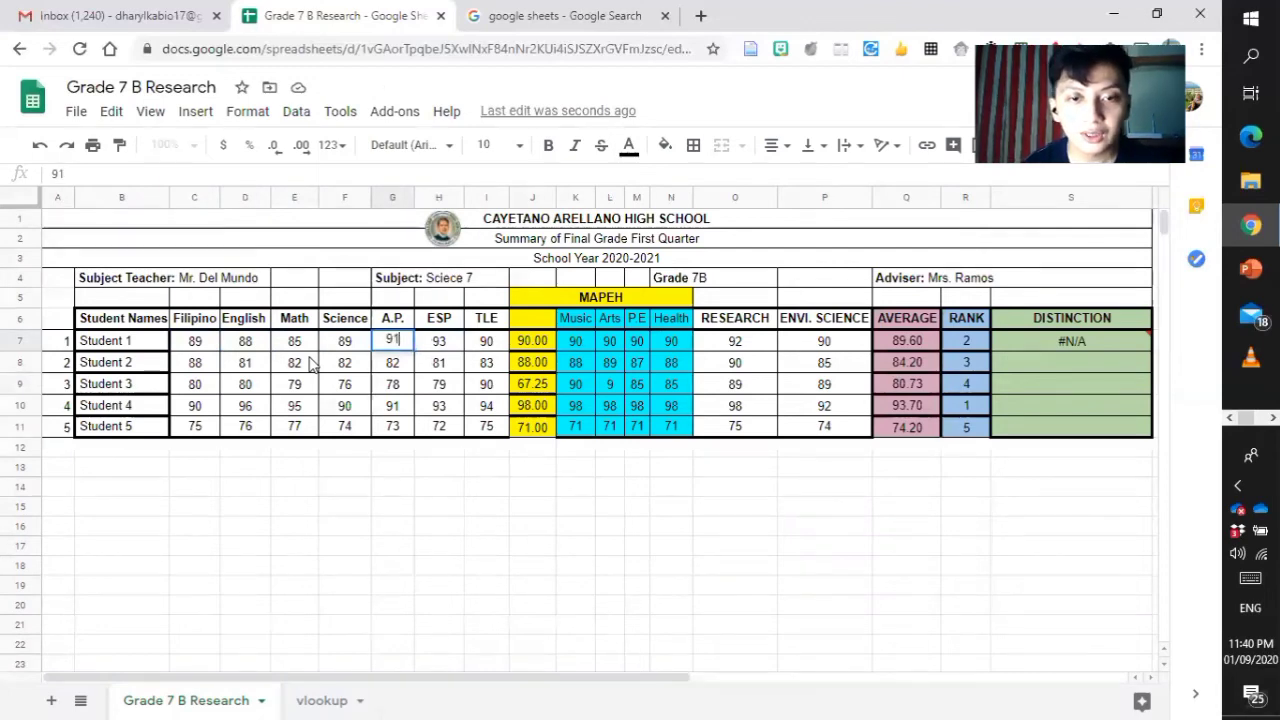
{"action": "key", "text": "Tab"}
- Set Student 1's TLE grade to 95
{"action": "key", "text": "Right"}
{"action": "key", "text": "Right"}
{"action": "key", "text": "Left"}
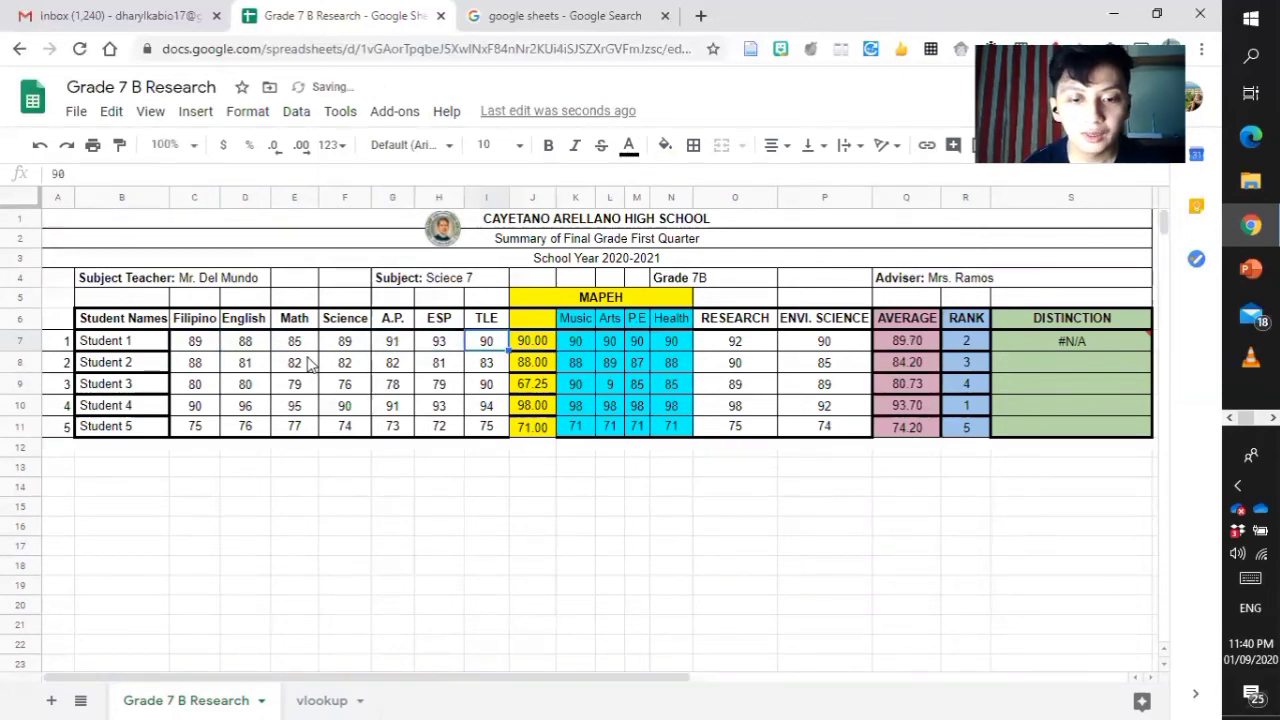
{"action": "type", "text": "9"}
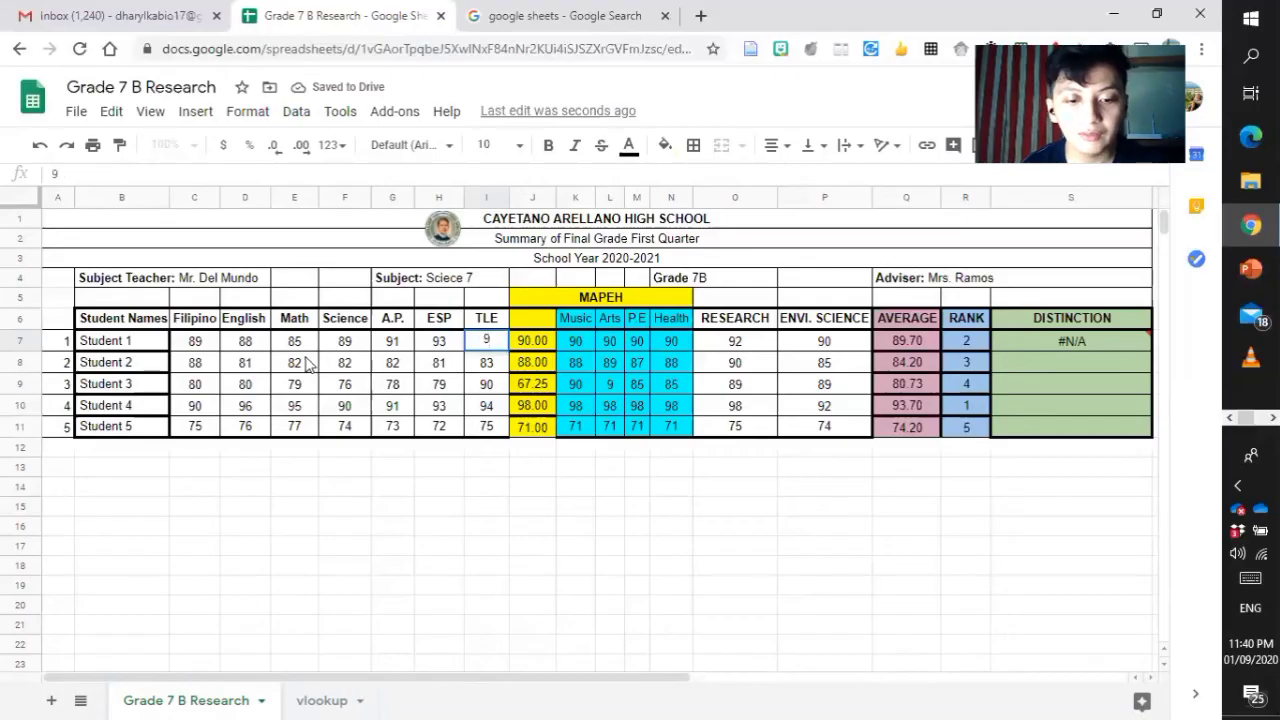
{"action": "type", "text": "5"}
{"action": "key", "text": "Right"}
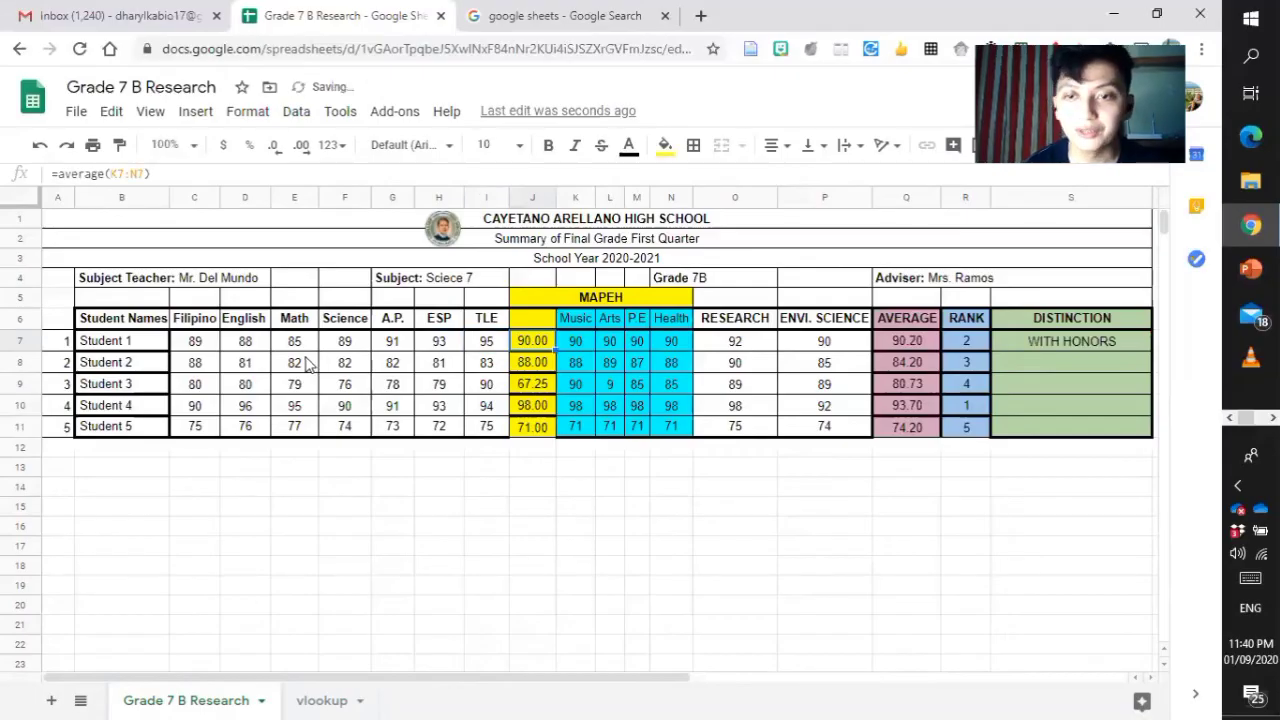
- Examine the formulas behind Student 1's average and distinction, check the honors table in the vlookup sheet, and return to the grading sheet
{"action": "left_click", "coordinate": [904, 347]}
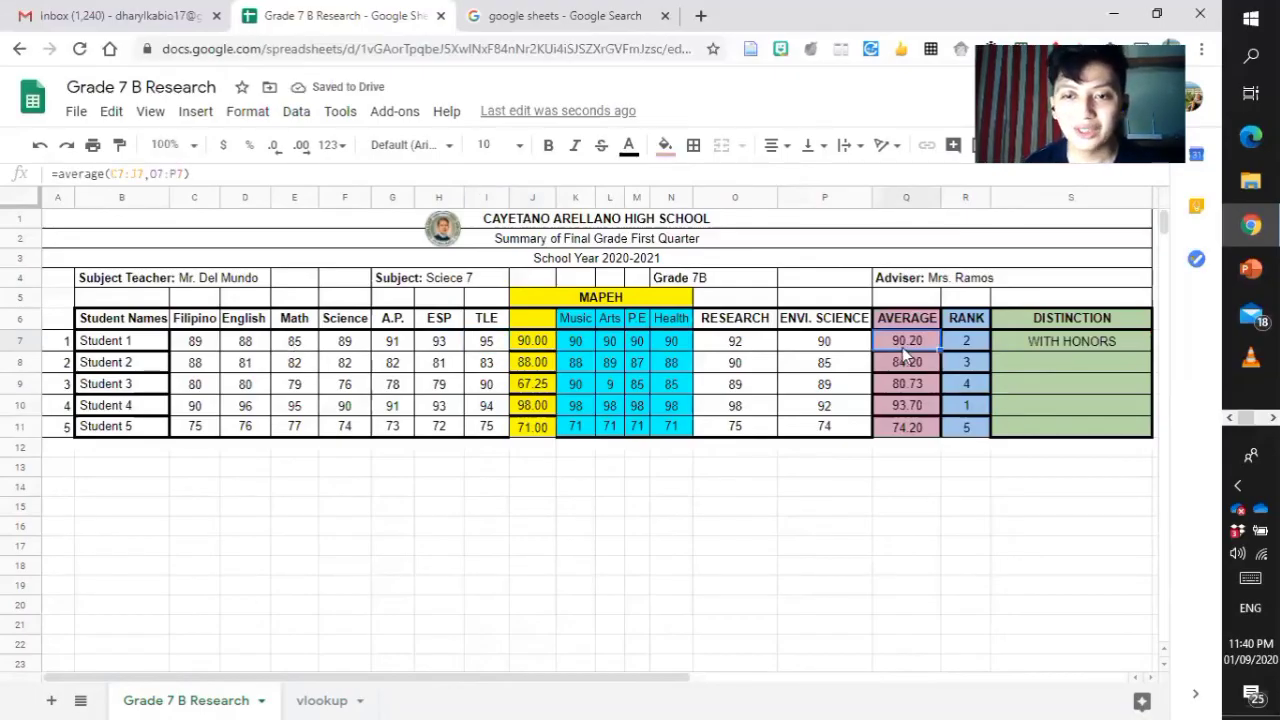
{"action": "key", "text": "ctrl"}
{"action": "key", "text": "ctrl"}
{"action": "key", "text": "ctrl"}
{"action": "key", "text": "ctrl"}
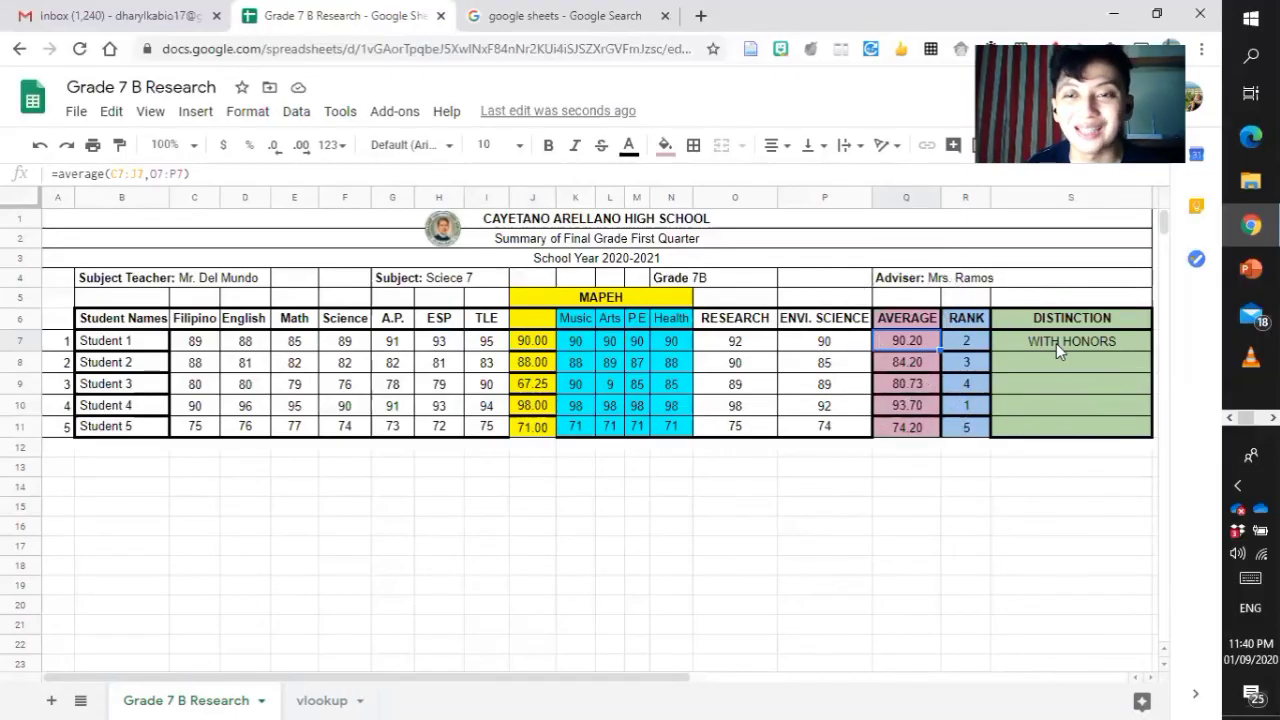
{"action": "left_click", "coordinate": [1056, 343]}
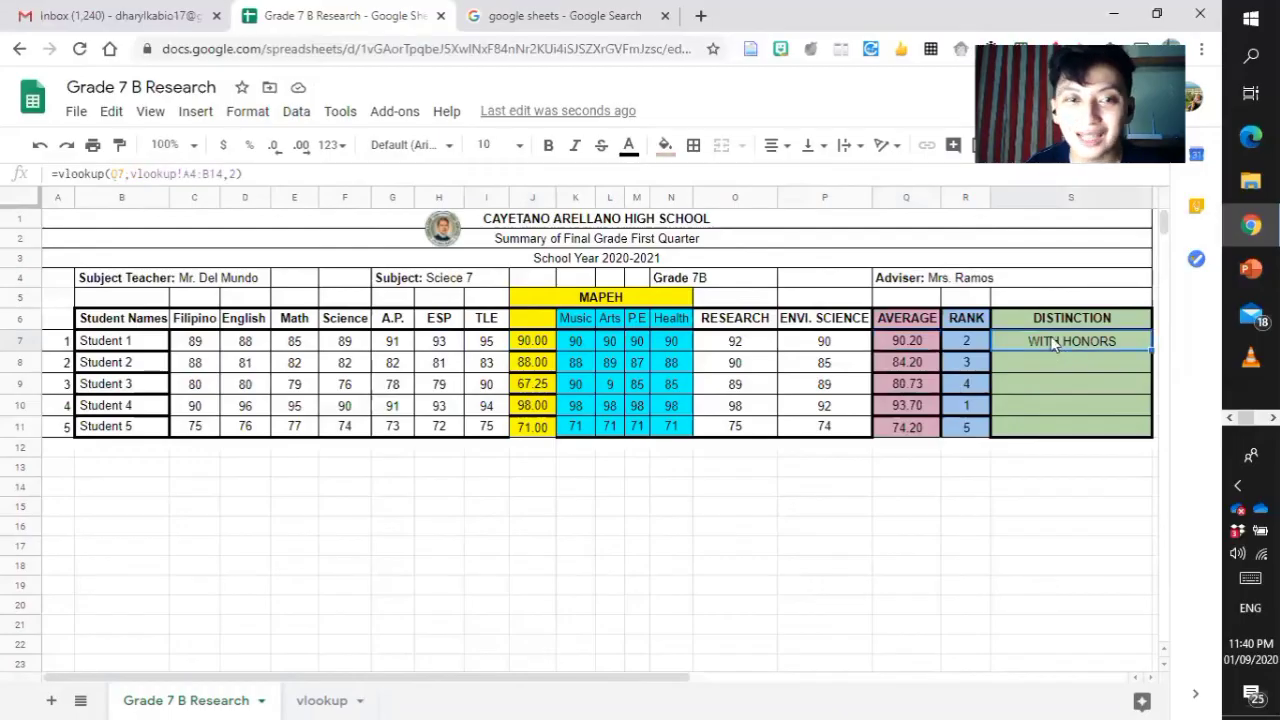
{"action": "left_click", "coordinate": [194, 174]}
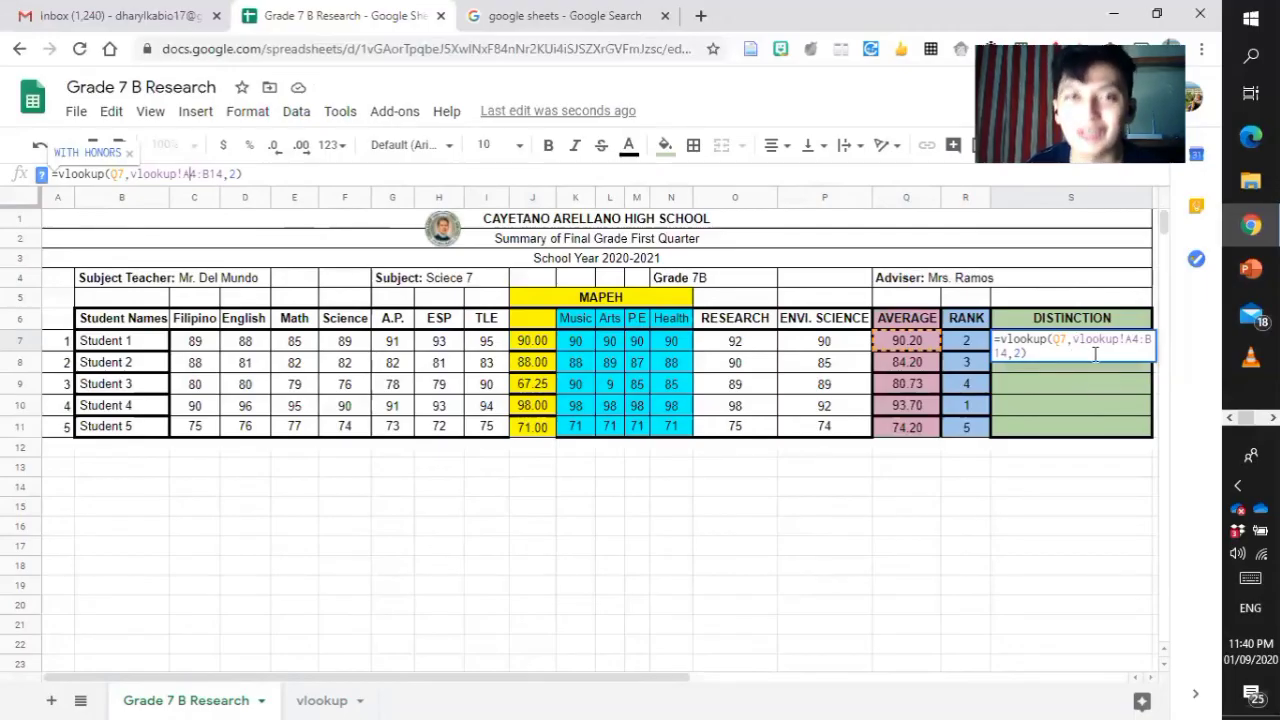
{"action": "left_click", "coordinate": [316, 698]}
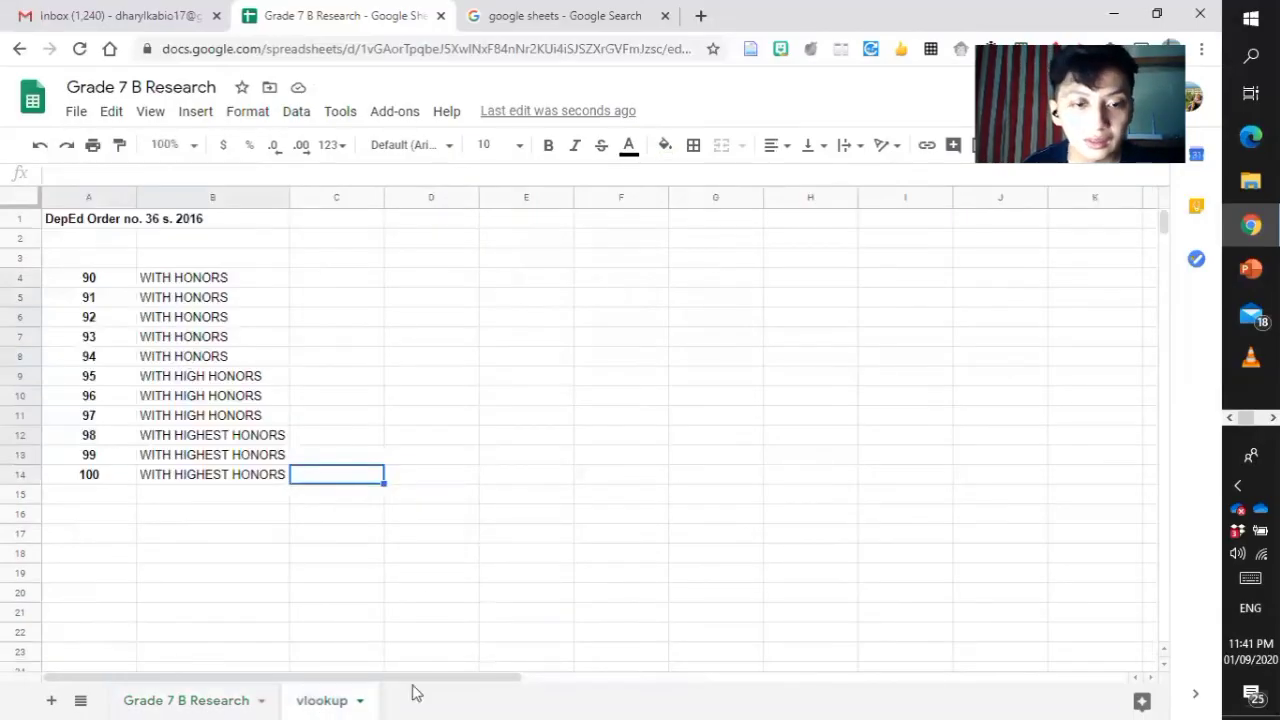
{"action": "left_click", "coordinate": [196, 700]}
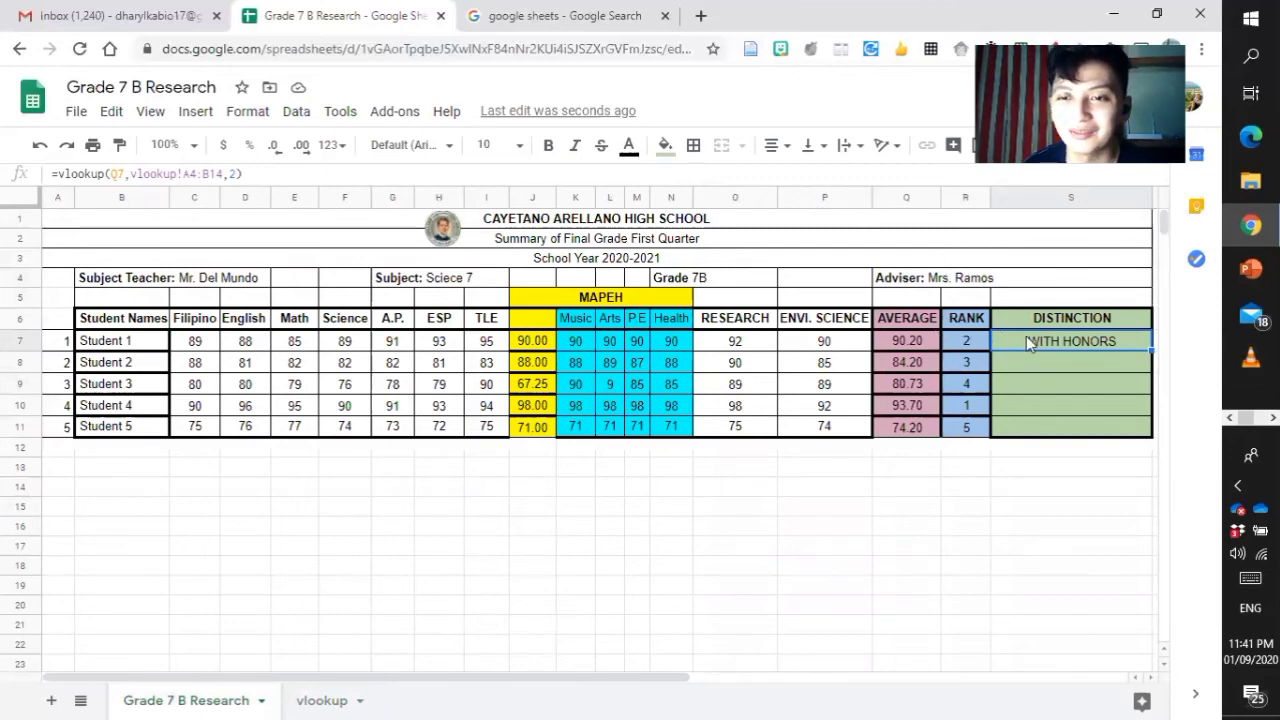
- Fill the distinction formula with the absolute lookup range vlookup!$A$4:$B$14 from S7 down to S11
{"action": "left_click", "coordinate": [900, 430]}
{"action": "left_click", "coordinate": [1086, 363]}
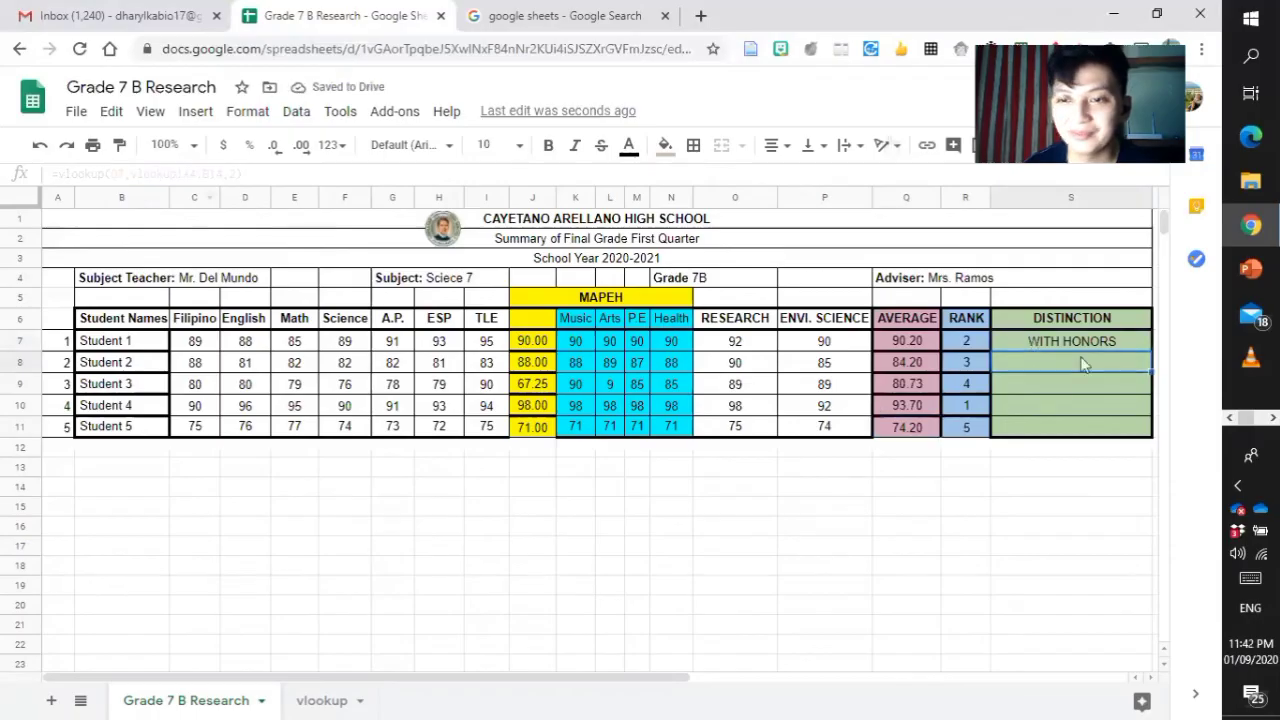
{"action": "left_click", "coordinate": [1073, 324]}
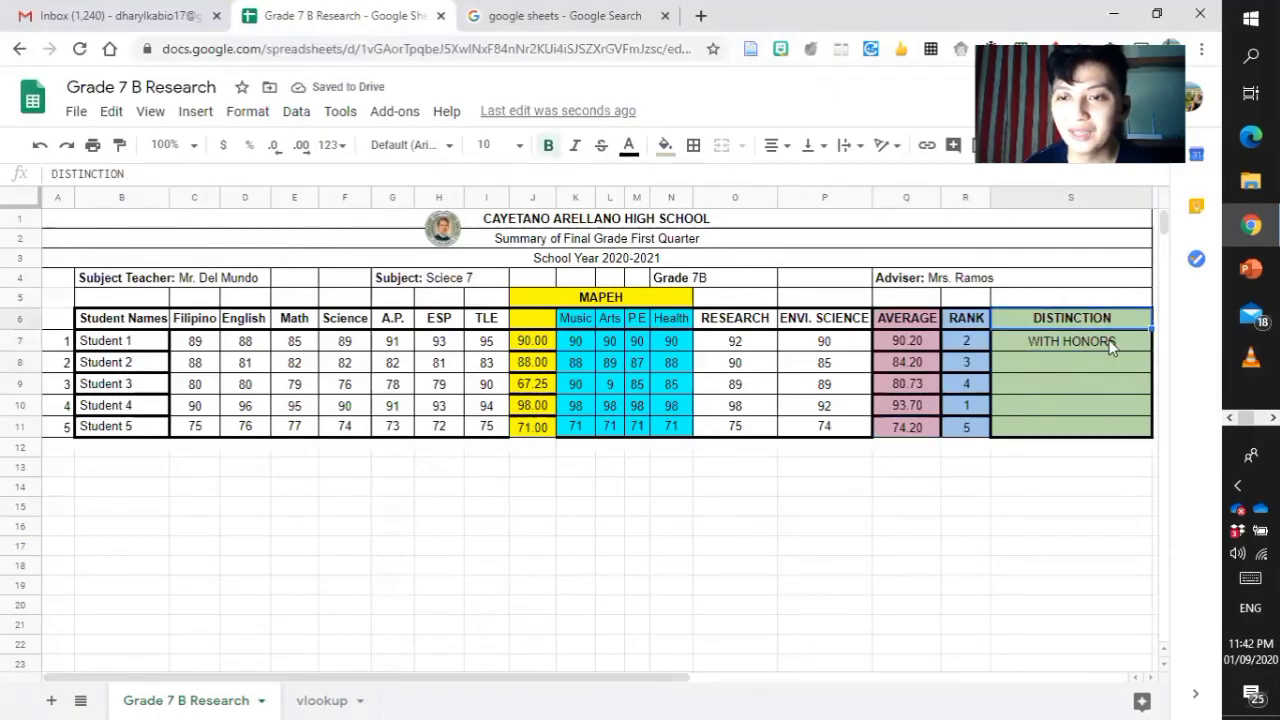
{"action": "left_click", "coordinate": [1110, 345]}
{"action": "left_click_drag", "start_coordinate": [1151, 351], "coordinate": [1150, 428]}
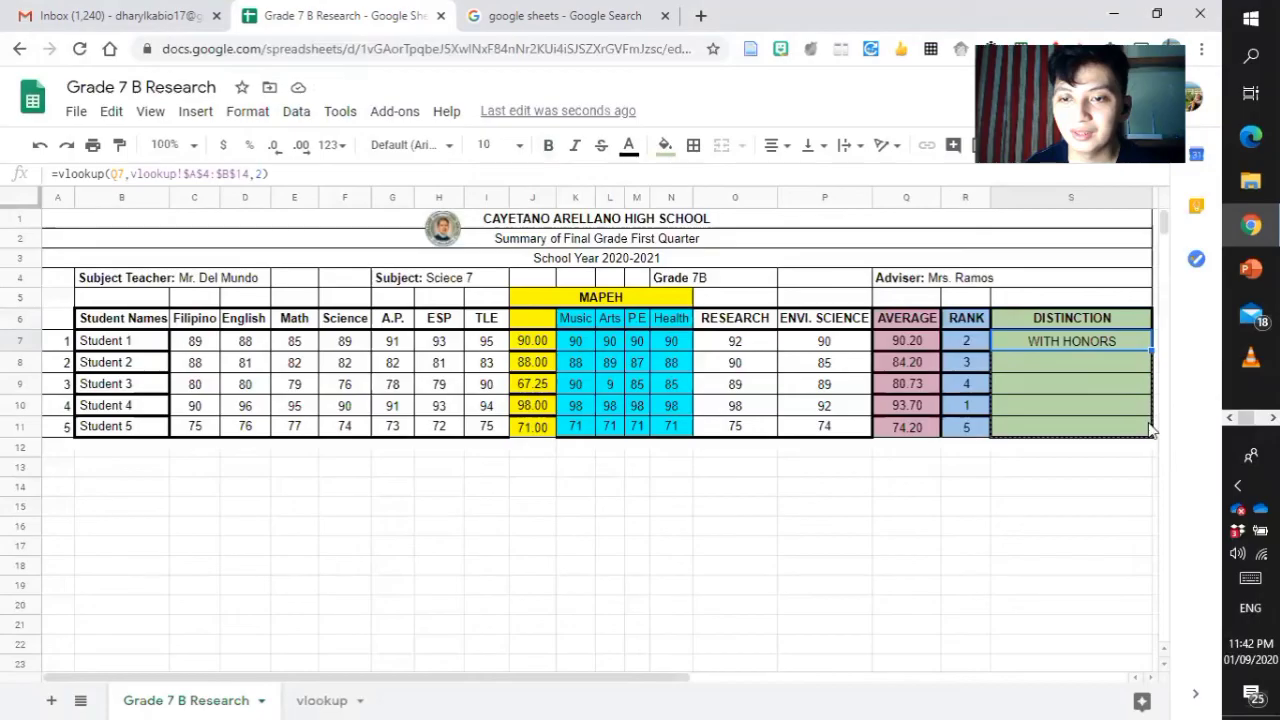
{"action": "left_click", "coordinate": [1062, 494]}
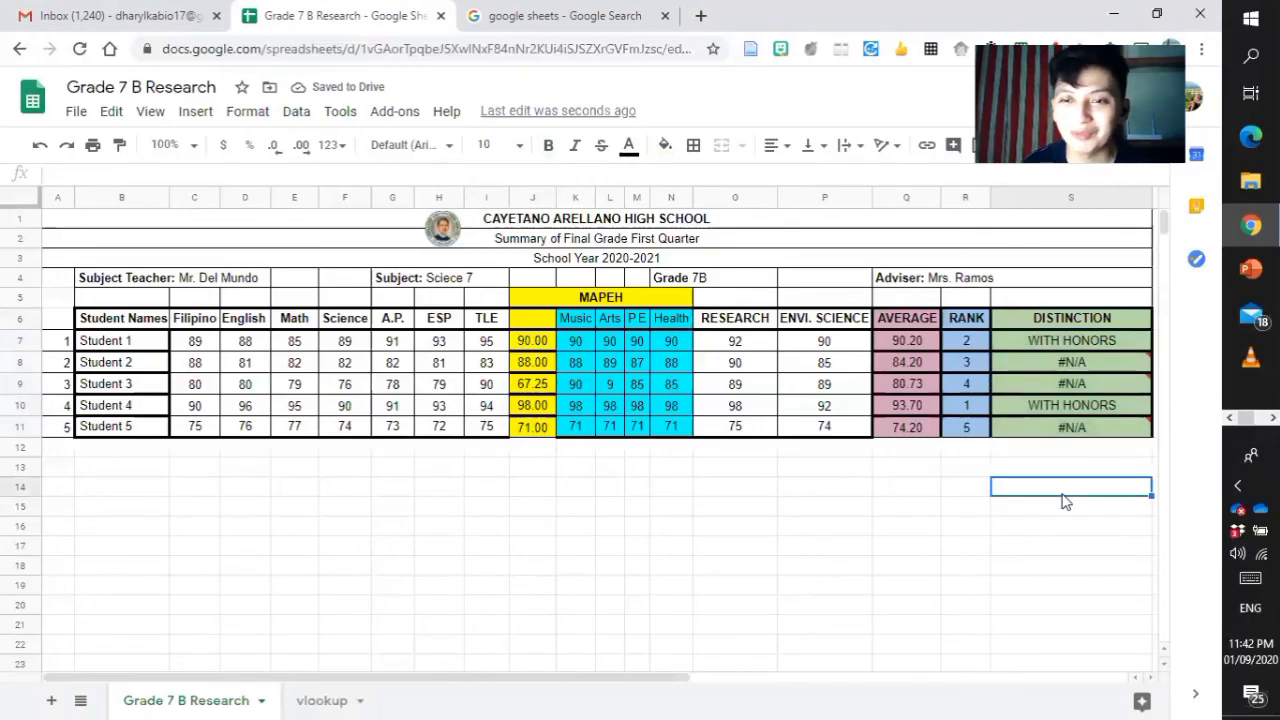
- Set Student 2's TLE grade to 96
{"action": "left_click", "coordinate": [404, 368]}
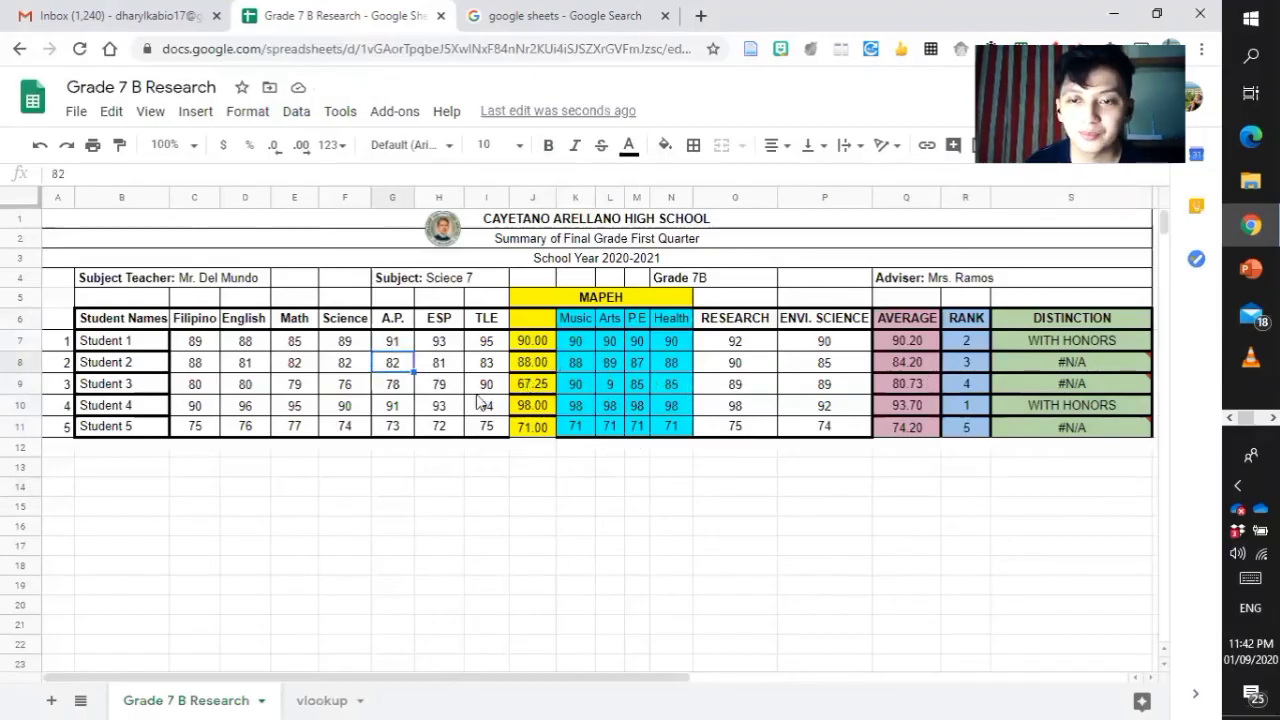
{"action": "left_click", "coordinate": [440, 390]}
{"action": "left_click", "coordinate": [480, 366]}
{"action": "type", "text": "9"}
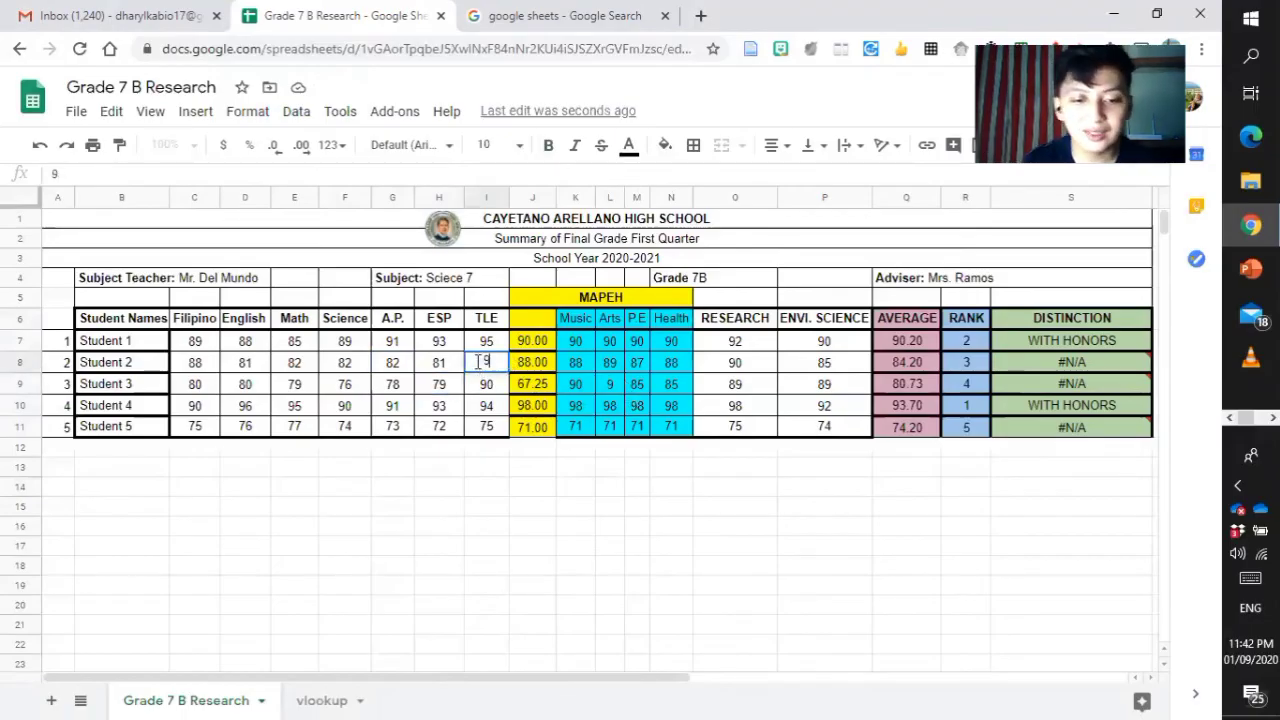
{"action": "type", "text": "6"}
{"action": "key", "text": "Left"}
- Set Student 2's A.P. grade to 90 and Science grade to 95
{"action": "key", "text": "Left"}
{"action": "key", "text": "Left"}
{"action": "key", "text": "Left"}
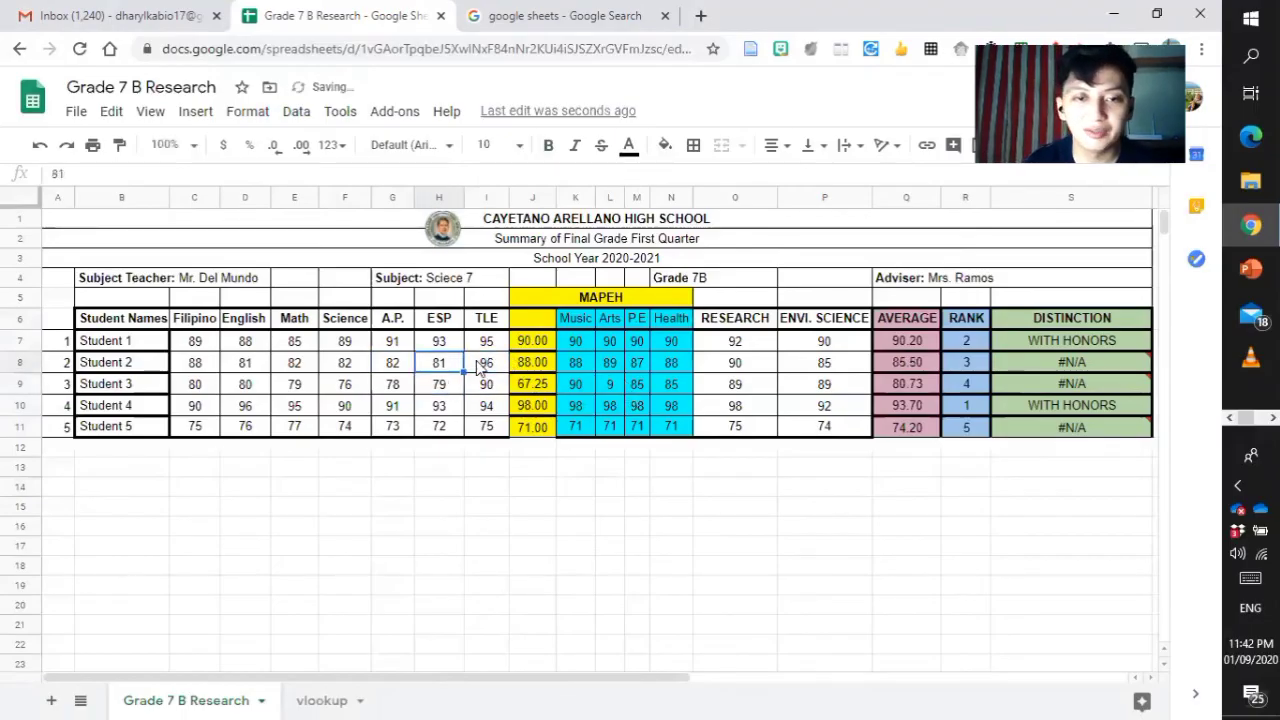
{"action": "key", "text": "Right"}
{"action": "key", "text": "Right"}
{"action": "type", "text": "90"}
{"action": "key", "text": "Left"}
{"action": "type", "text": "95"}
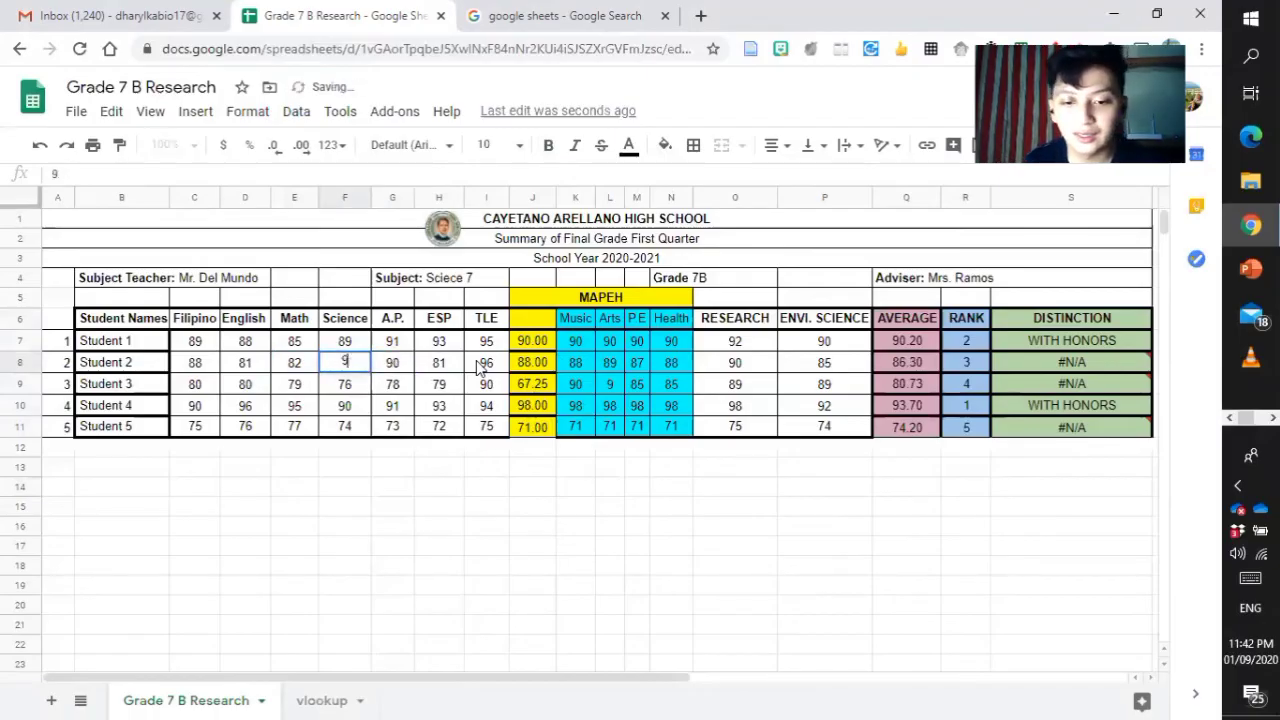
- Set Student 2's Math, English and Filipino grades to 98
{"action": "key", "text": "Left"}
{"action": "key", "text": "BackSpace"}
{"action": "type", "text": "8"}
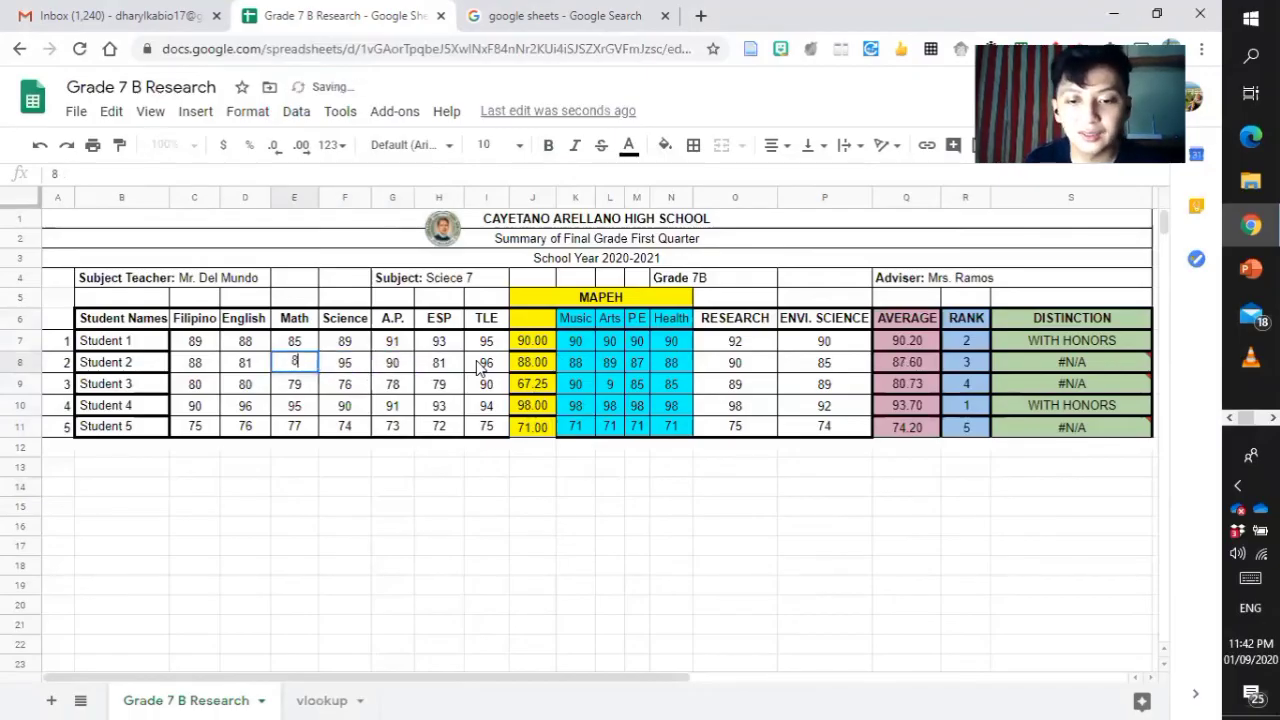
{"action": "key", "text": "BackSpace"}
{"action": "type", "text": "98"}
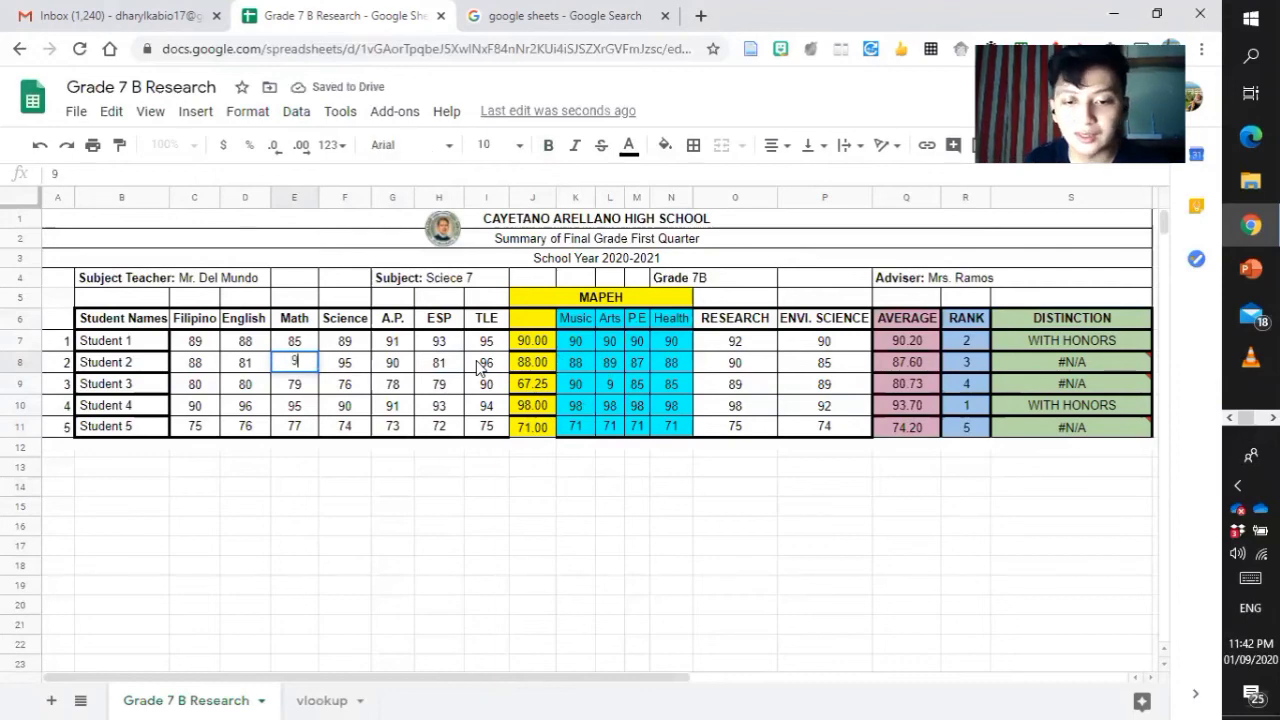
{"action": "key", "text": "Left"}
{"action": "type", "text": "98"}
{"action": "key", "text": "Left"}
{"action": "type", "text": "98"}
{"action": "key", "text": "Return"}
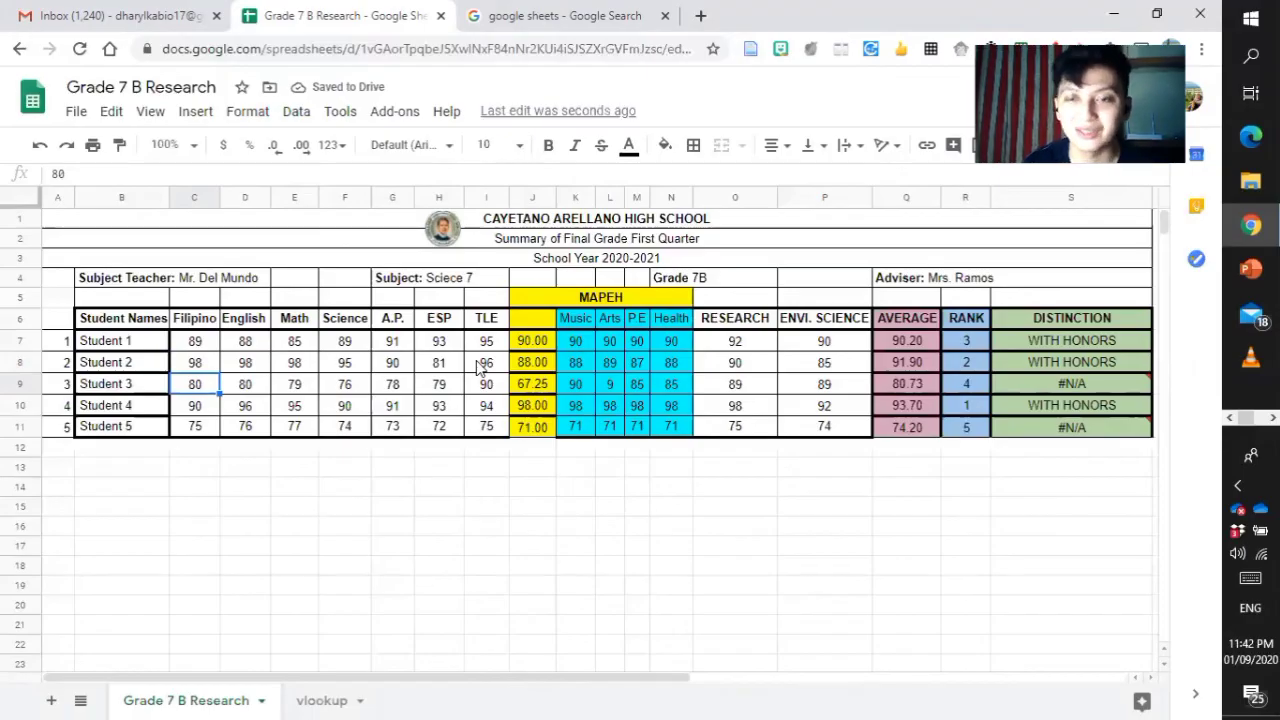
- Set Student 3's ESP grade to 90
{"action": "key", "text": "Right"}
{"action": "key", "text": "Right"}
{"action": "key", "text": "Right"}
{"action": "key", "text": "Right"}
{"action": "key", "text": "Right"}
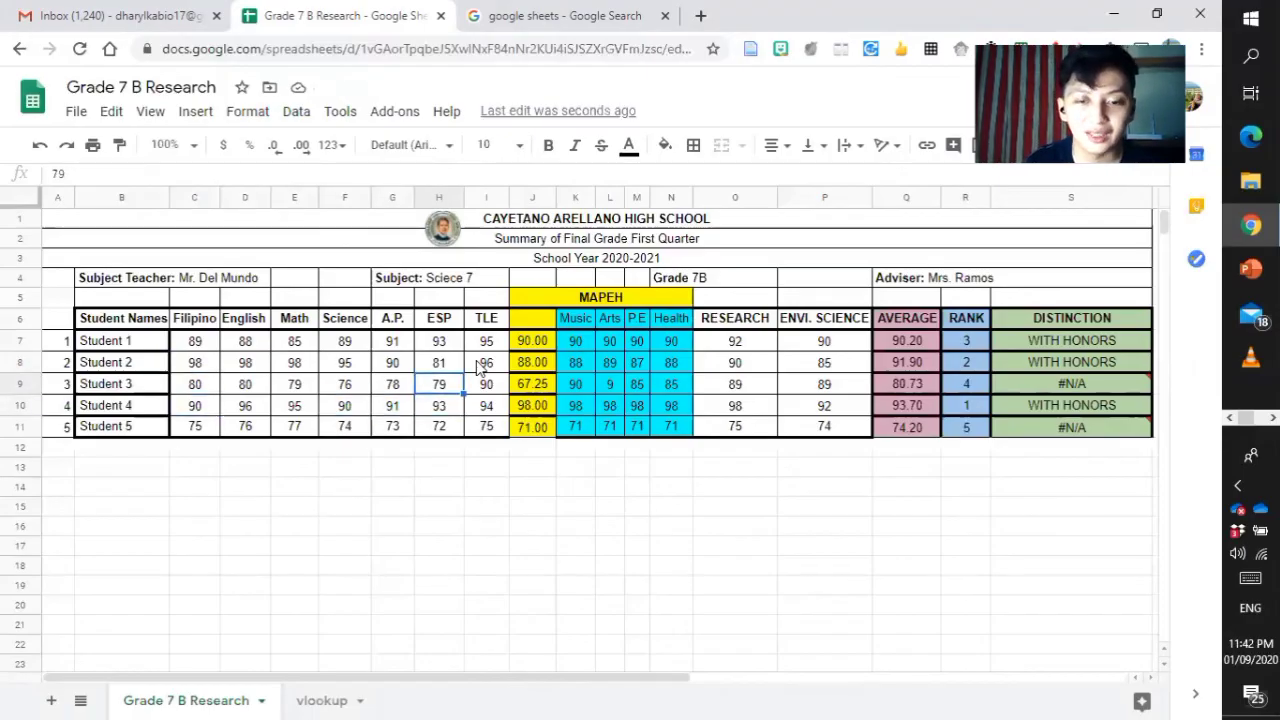
{"action": "type", "text": "90"}
{"action": "key", "text": "Left"}
- Set Student 3's Science, English and Filipino grades to 99 and the Math grade to 98
{"action": "key", "text": "Left"}
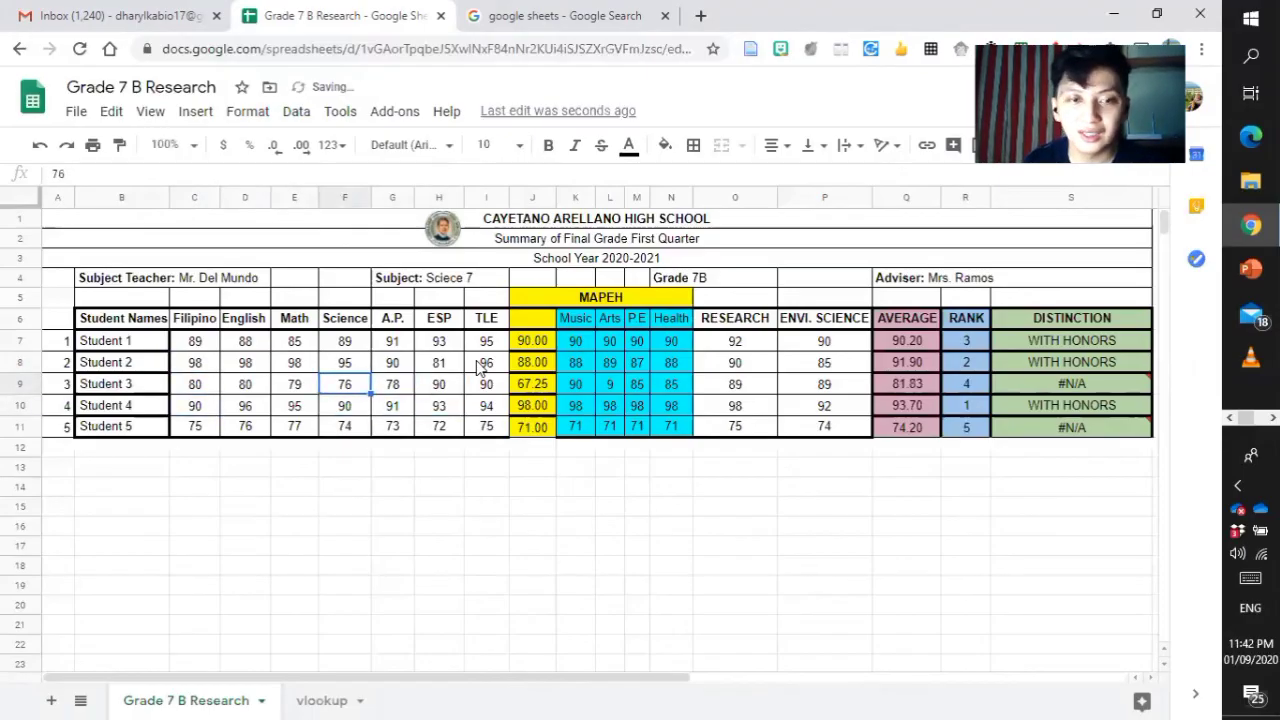
{"action": "type", "text": "99"}
{"action": "key", "text": "Left"}
{"action": "type", "text": "98"}
{"action": "key", "text": "Left"}
{"action": "key", "text": "Left"}
{"action": "key", "text": "Right"}
{"action": "type", "text": "99"}
{"action": "key", "text": "Left"}
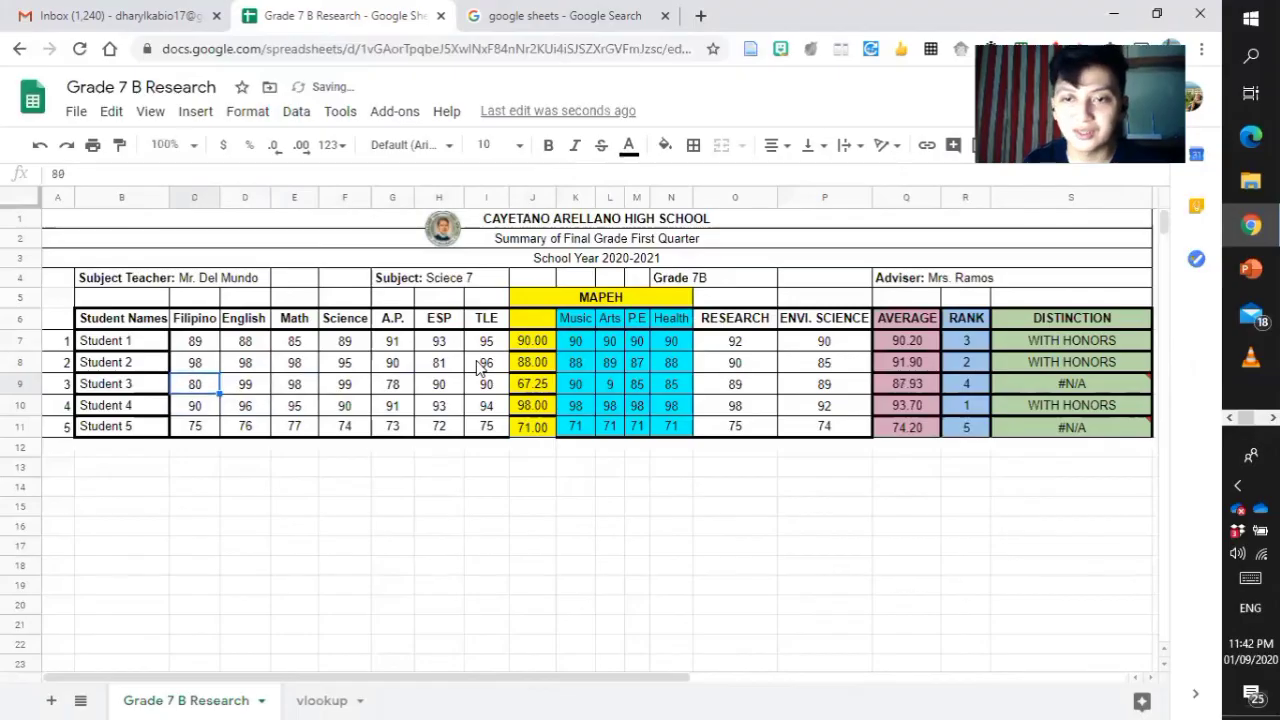
{"action": "type", "text": "99"}
{"action": "key", "text": "Right"}
- Set Student 3's TLE grade to 99
{"action": "key", "text": "Right"}
{"action": "key", "text": "Right"}
{"action": "key", "text": "Right"}
{"action": "key", "text": "Right"}
{"action": "key", "text": "Right"}
{"action": "key", "text": "Right"}
{"action": "key", "text": "Right"}
{"action": "key", "text": "Right"}
{"action": "key", "text": "Right"}
{"action": "key", "text": "Right"}
{"action": "key", "text": "Left"}
{"action": "key", "text": "Left"}
{"action": "key", "text": "Left"}
{"action": "key", "text": "Left"}
{"action": "key", "text": "Left"}
{"action": "type", "text": "99"}
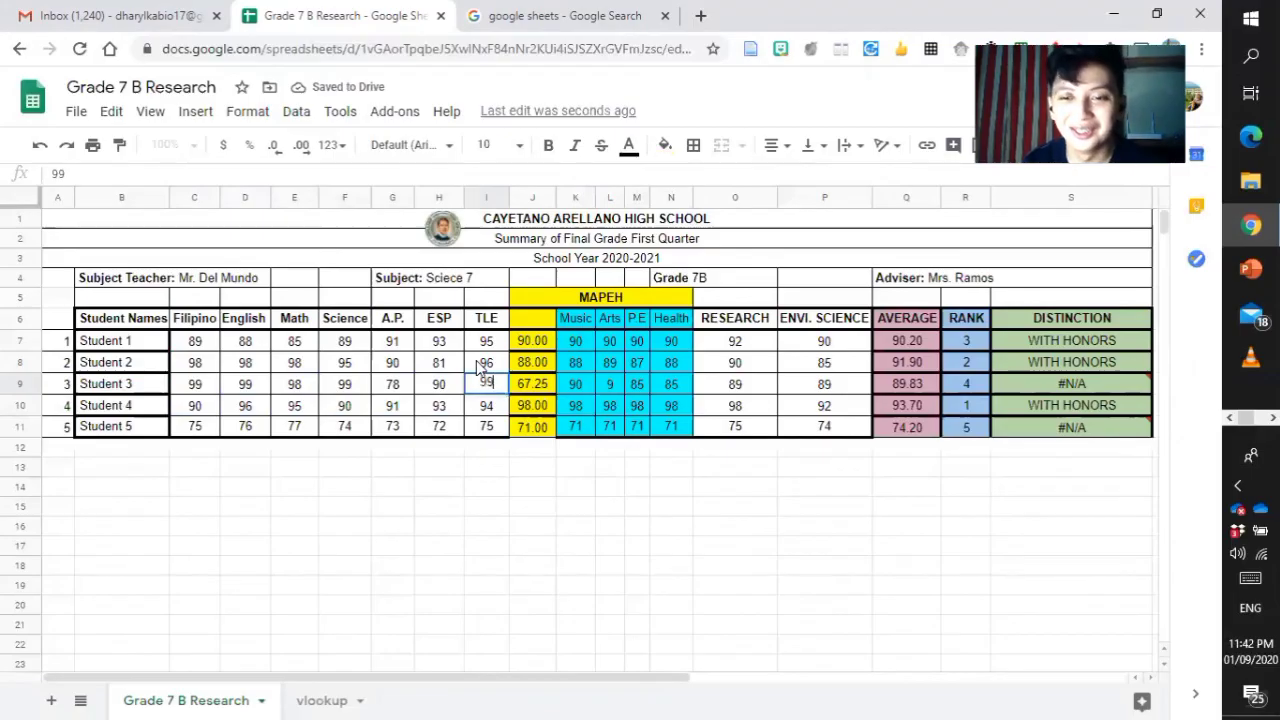
{"action": "key", "text": "Tab"}
- Set Student 5's Filipino grade to 90
{"action": "key", "text": "Right"}
{"action": "key", "text": "Right"}
{"action": "key", "text": "Right"}
{"action": "key", "text": "Right"}
{"action": "key", "text": "Right"}
{"action": "key", "text": "Right"}
{"action": "key", "text": "Down"}
{"action": "key", "text": "Left"}
{"action": "key", "text": "Left"}
{"action": "key", "text": "Left"}
{"action": "key", "text": "Left"}
{"action": "key", "text": "Left"}
{"action": "key", "text": "Left"}
{"action": "key", "text": "Left"}
{"action": "key", "text": "Left"}
{"action": "key", "text": "Left"}
{"action": "key", "text": "Left"}
{"action": "key", "text": "Left"}
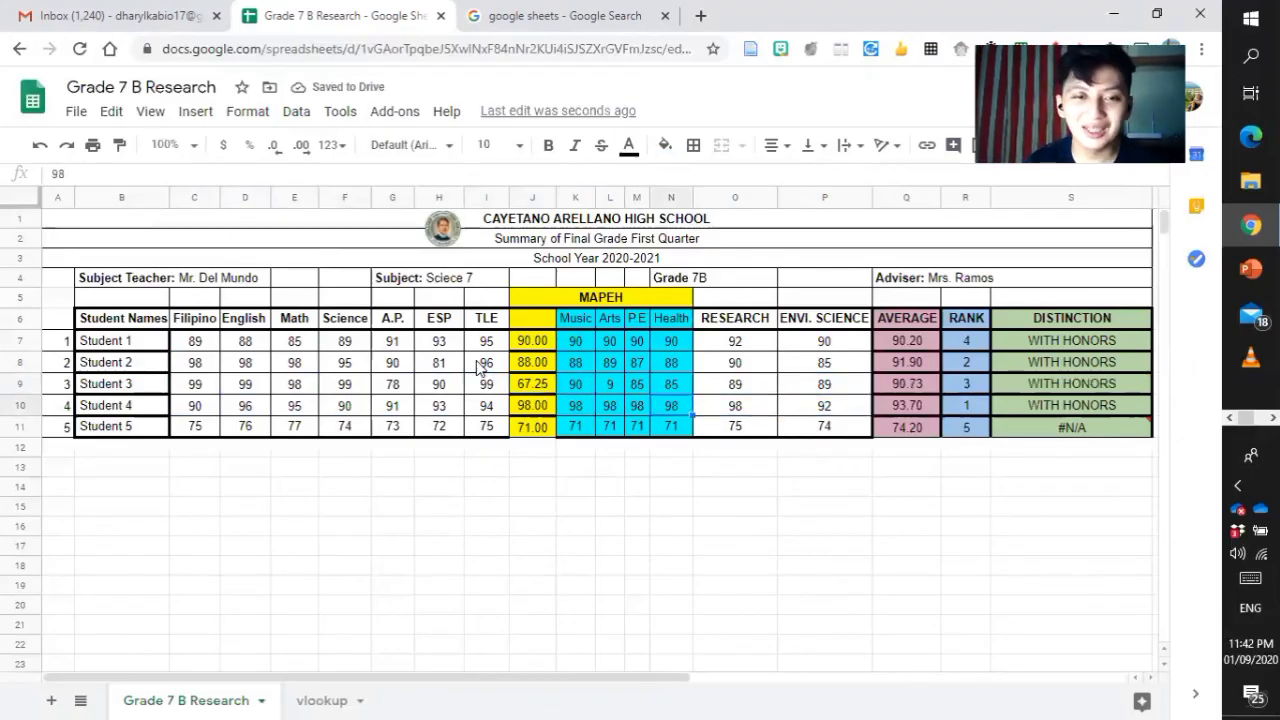
{"action": "key", "text": "Down"}
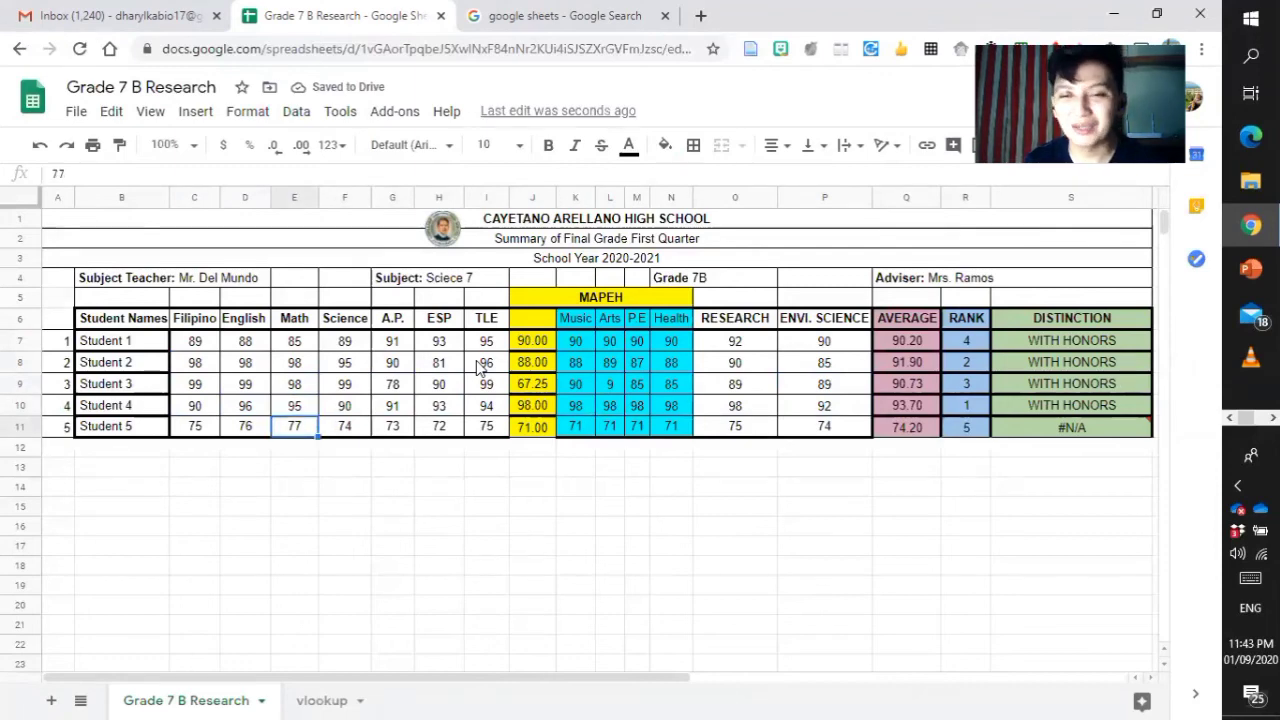
{"action": "key", "text": "Left"}
{"action": "key", "text": "Left"}
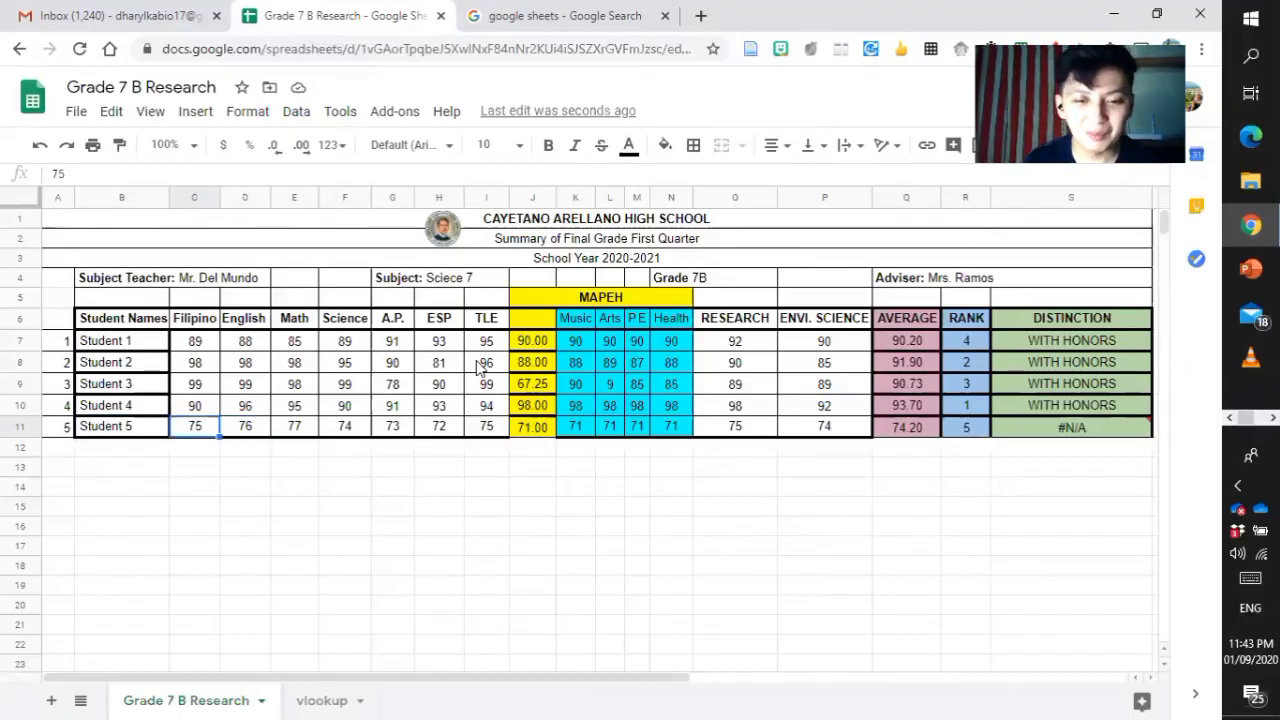
{"action": "type", "text": "90"}
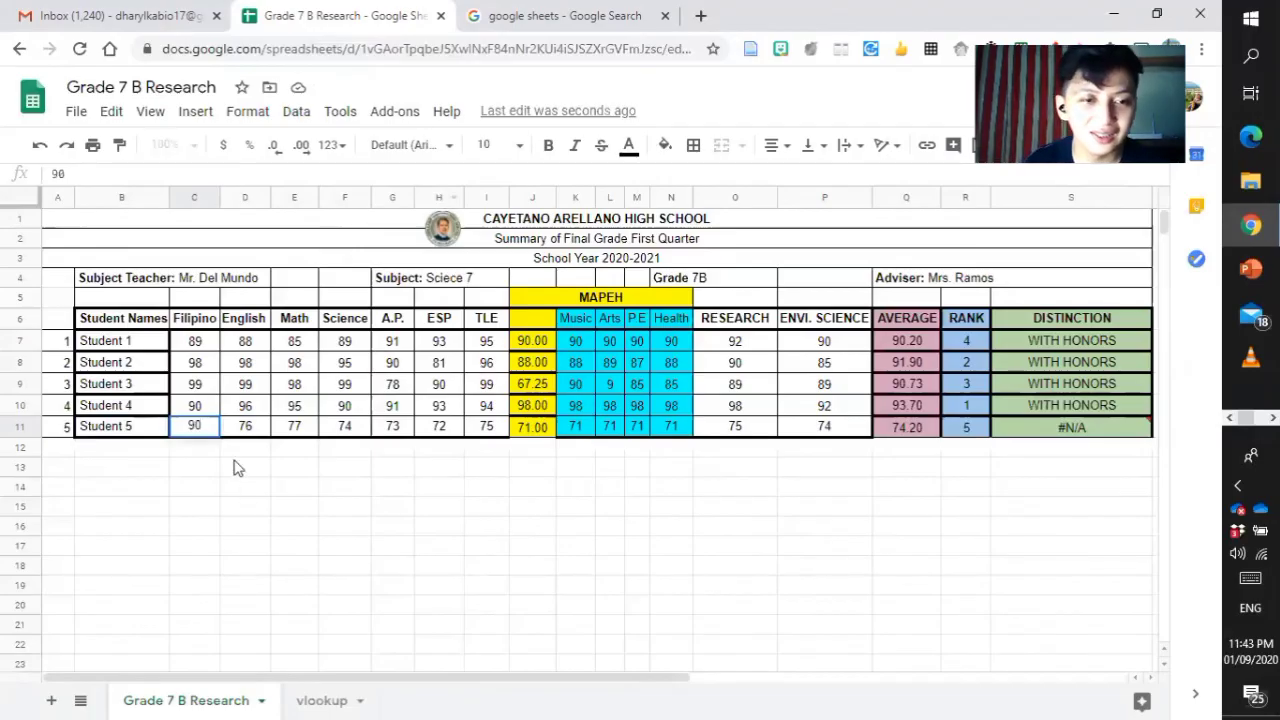
{"action": "left_click", "coordinate": [213, 429]}
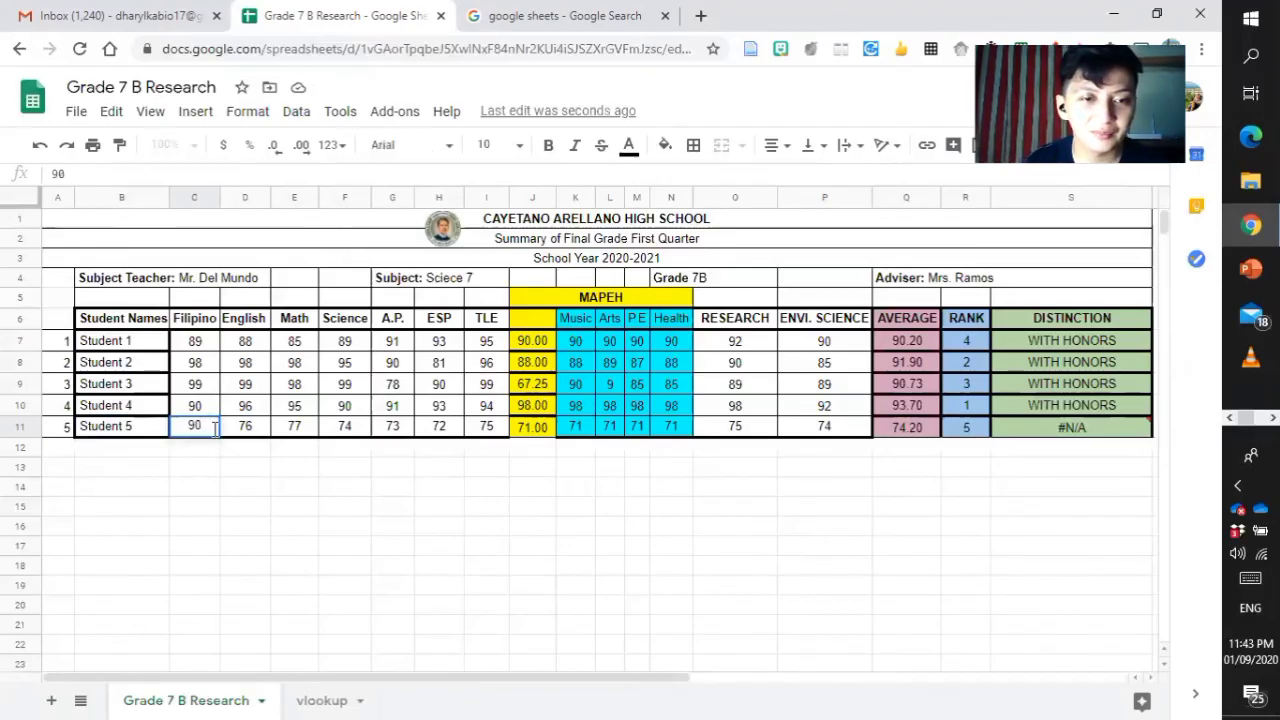
{"action": "type", "text": "90"}
{"action": "key", "text": "BackSpace"}
{"action": "key", "text": "BackSpace"}
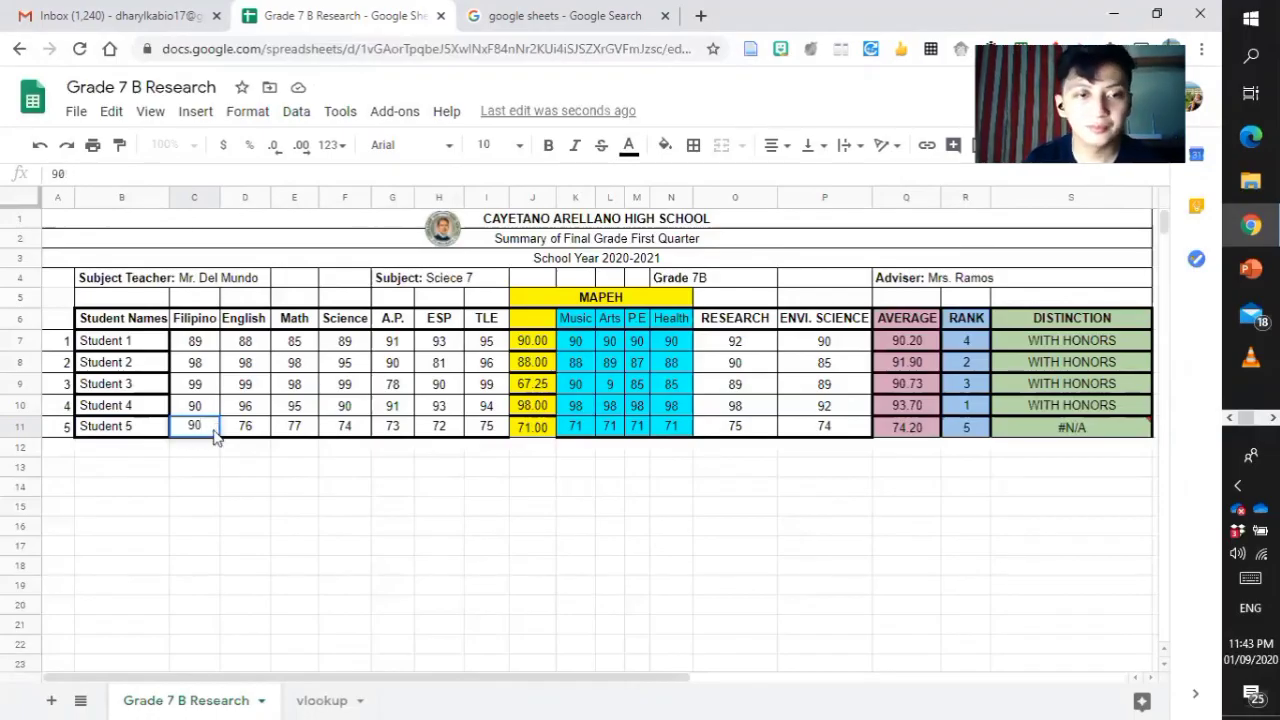
{"action": "key", "text": "Tab"}
- Set Student 5's English, Math and Science grades to 98
{"action": "type", "text": "98"}
{"action": "key", "text": "Tab"}
{"action": "type", "text": "98"}
{"action": "key", "text": "Tab"}
{"action": "type", "text": "98"}
{"action": "key", "text": "Tab"}
- Set Student 5's A.P., ESP and TLE grades to 99
{"action": "type", "text": "99"}
{"action": "key", "text": "Tab"}
{"action": "type", "text": "99"}
{"action": "key", "text": "Tab"}
{"action": "type", "text": "99"}
{"action": "key", "text": "Tab"}
{"action": "key", "text": "Tab"}
{"action": "key", "text": "Tab"}
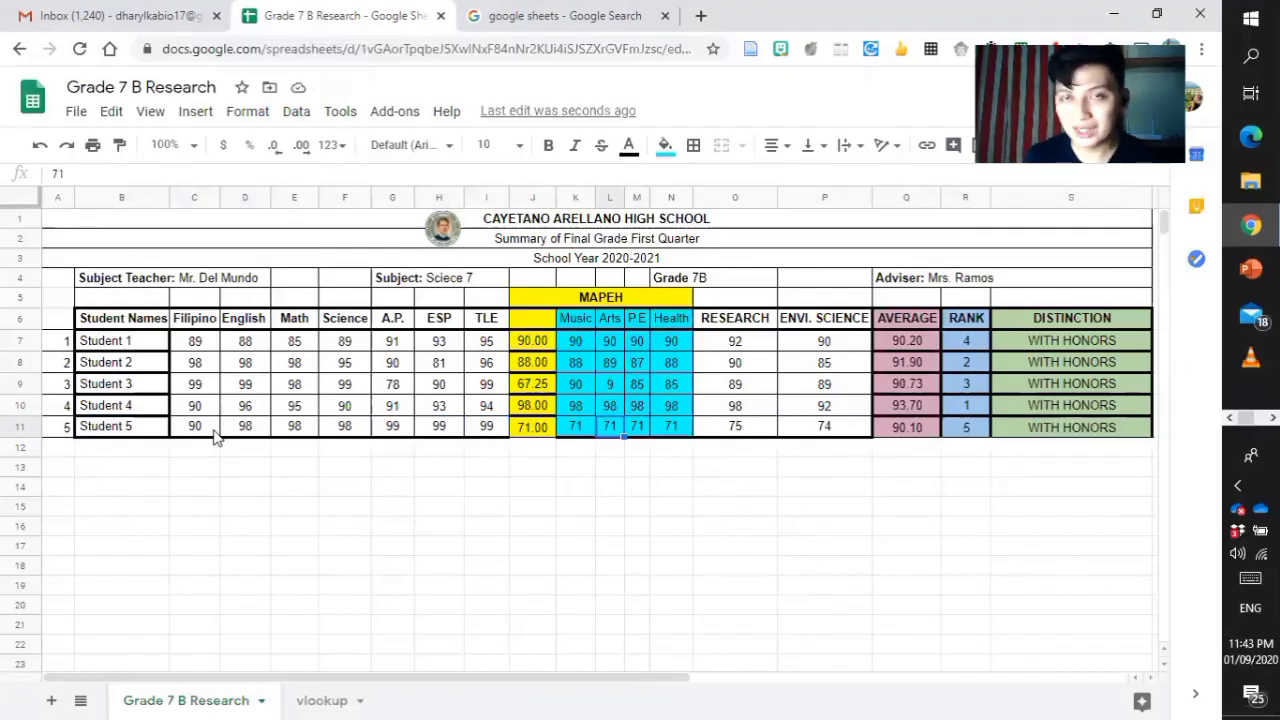
- Set Student 3's Research and Envi. Science grades to 98
{"action": "key", "text": "Left"}
{"action": "key", "text": "Left"}
{"action": "key", "text": "Left"}
{"action": "key", "text": "Left"}
{"action": "key", "text": "Right"}
{"action": "key", "text": "Right"}
{"action": "key", "text": "Right"}
{"action": "key", "text": "Right"}
{"action": "key", "text": "Right"}
{"action": "key", "text": "Right"}
{"action": "key", "text": "Right"}
{"action": "key", "text": "Right"}
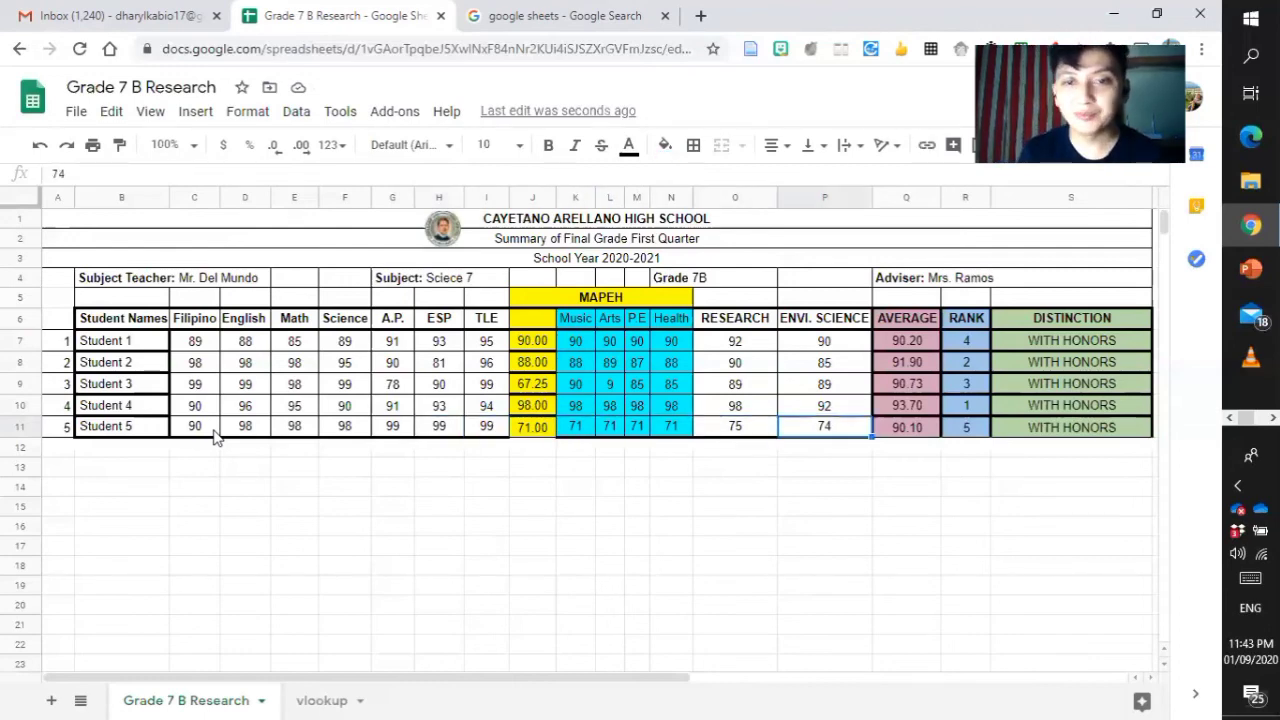
{"action": "key", "text": "Up"}
{"action": "key", "text": "Up"}
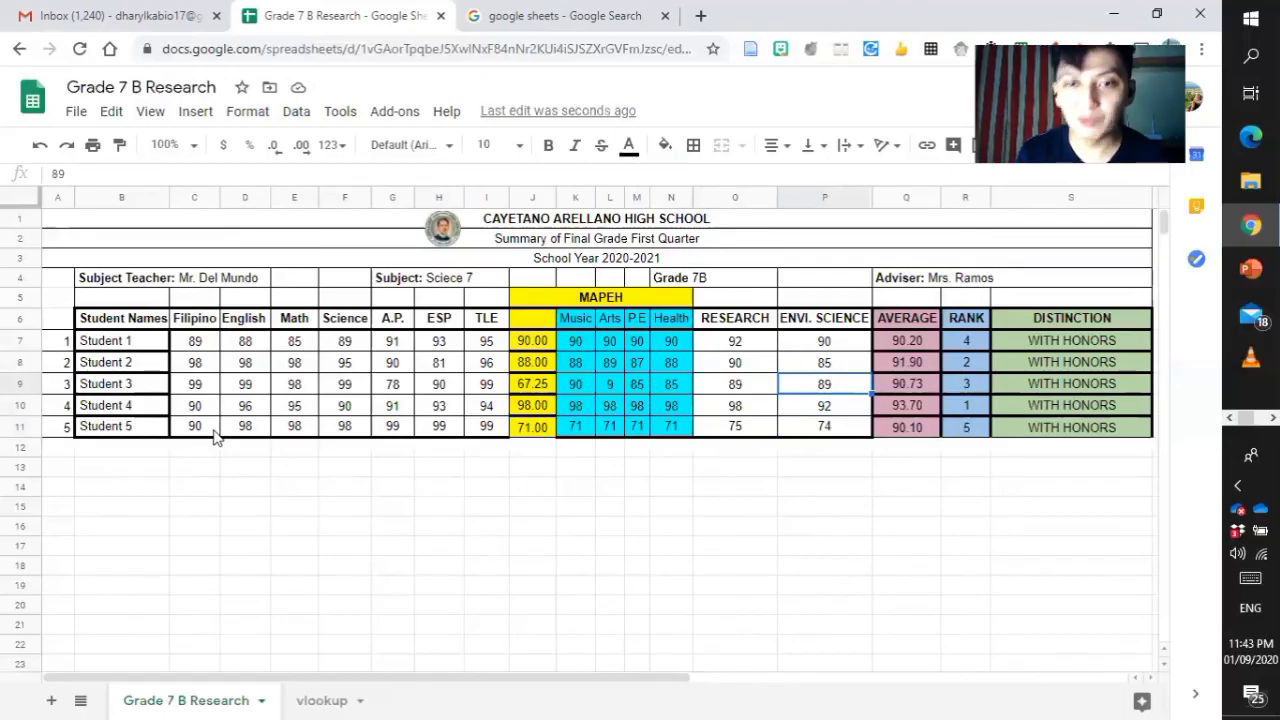
{"action": "key", "text": "Left"}
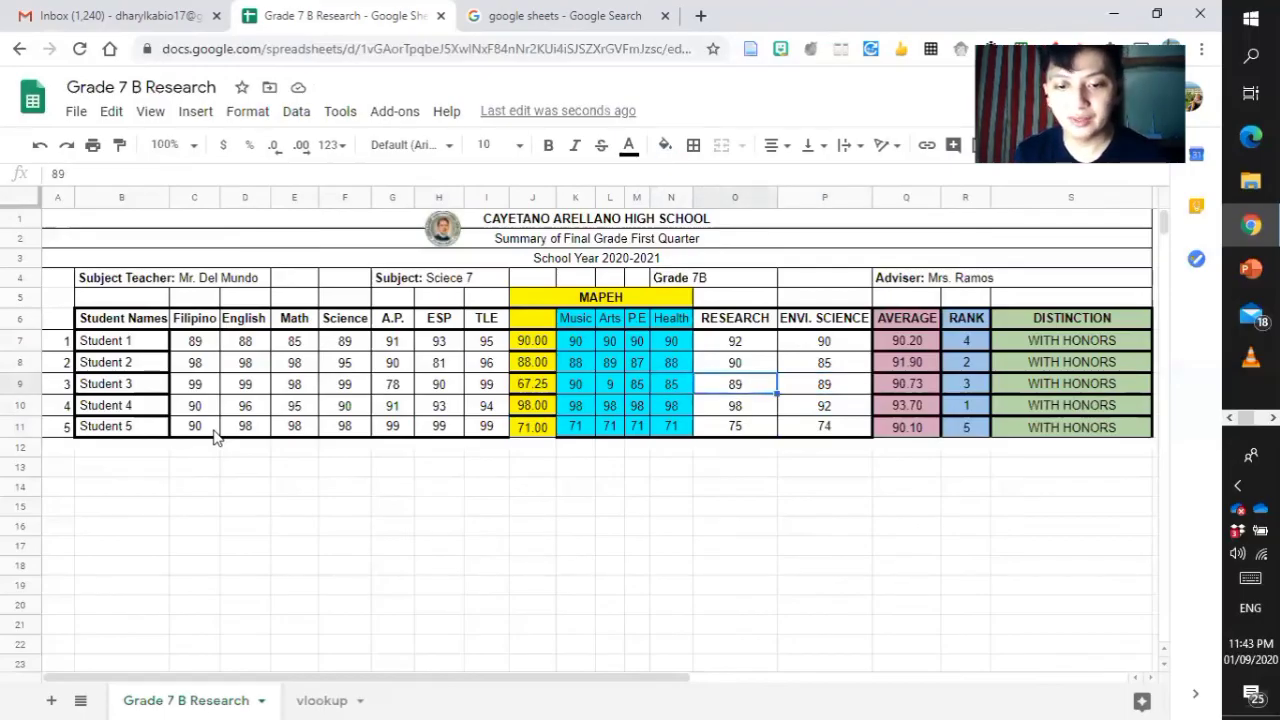
{"action": "type", "text": "98"}
{"action": "key", "text": "Return"}
{"action": "key", "text": "Up"}
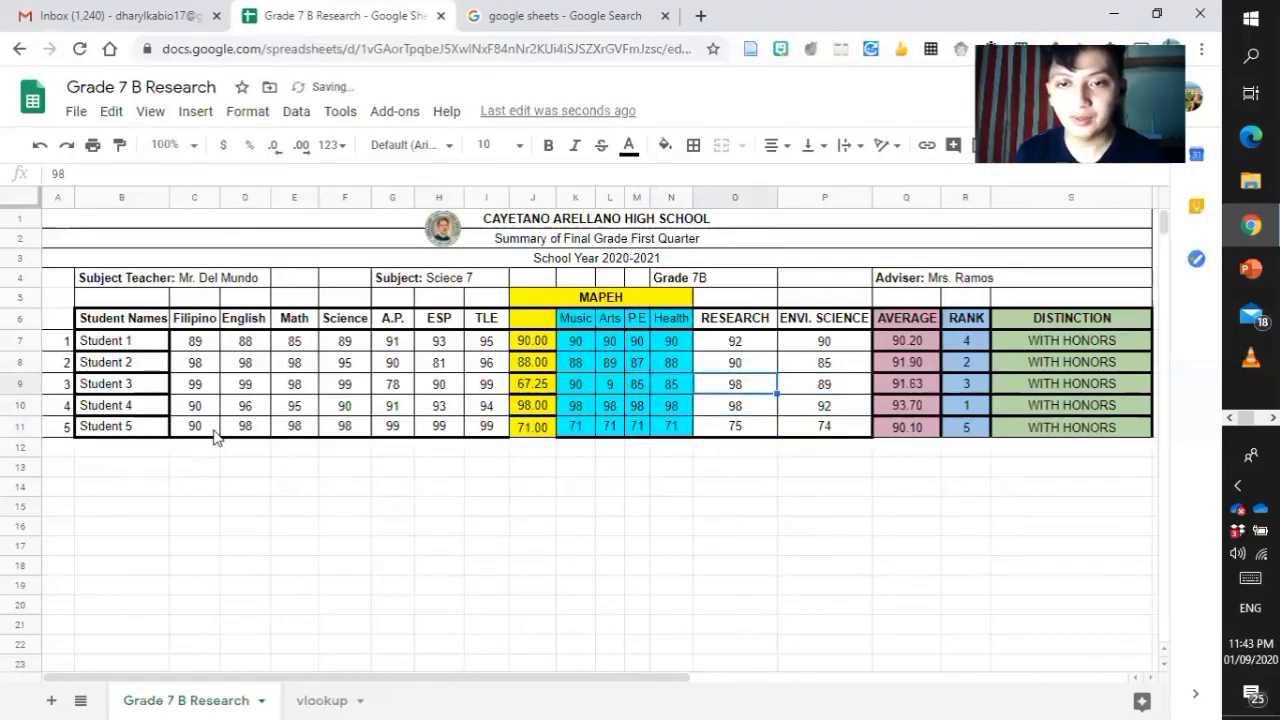
{"action": "key", "text": "Right"}
{"action": "type", "text": "98"}
{"action": "key", "text": "Return"}
- Set Student 4's Research and Envi. Science grades to 99
{"action": "key", "text": "Left"}
{"action": "key", "text": "Up"}
{"action": "key", "text": "Down"}
{"action": "type", "text": "99"}
{"action": "key", "text": "Right"}
{"action": "type", "text": "99"}
{"action": "key", "text": "Left"}
- Set Student 4's TLE, ESP, A.P. and Science grades to 99
{"action": "key", "text": "Left"}
{"action": "key", "text": "Left"}
{"action": "key", "text": "Left"}
{"action": "key", "text": "Left"}
{"action": "key", "text": "Left"}
{"action": "key", "text": "Left"}
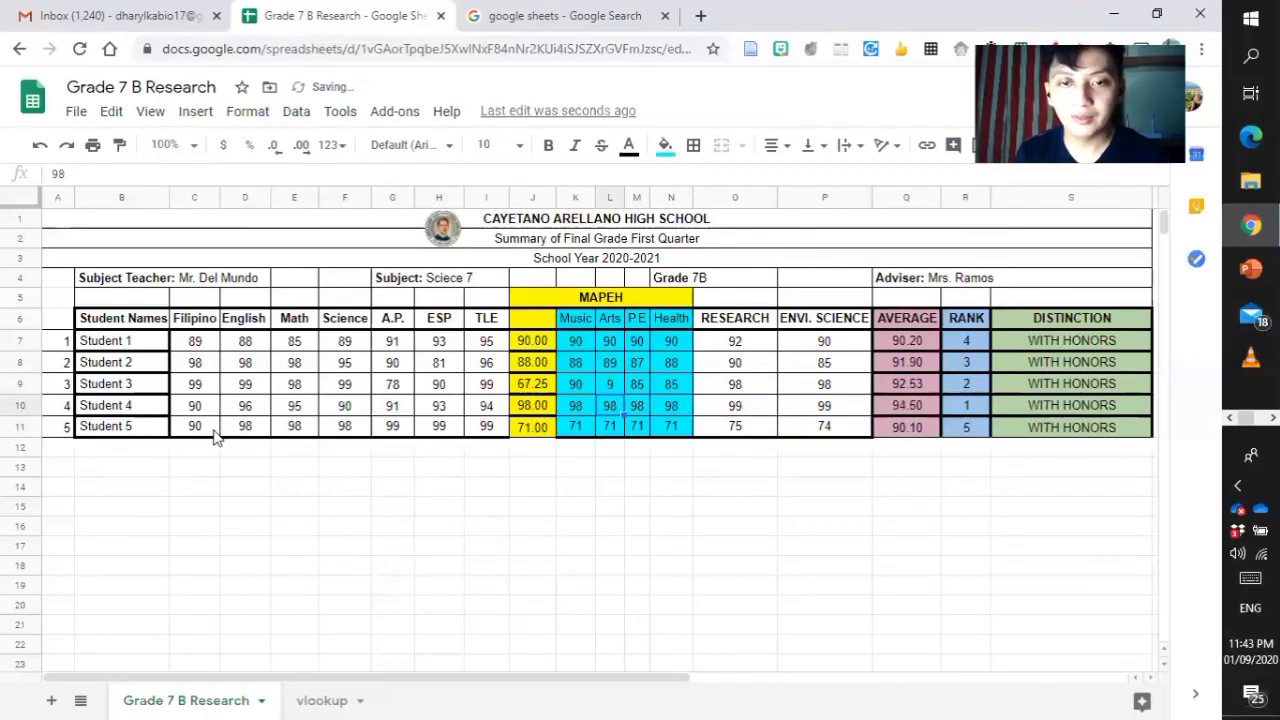
{"action": "type", "text": "99"}
{"action": "key", "text": "Left"}
{"action": "type", "text": "99"}
{"action": "key", "text": "Left"}
{"action": "type", "text": "99"}
{"action": "key", "text": "Left"}
{"action": "type", "text": "99"}
{"action": "key", "text": "Left"}
- Check the recalculated averages, ranks and distinctions, then examine the lookup formula behind Student 2's distinction
{"action": "key", "text": "Right"}
{"action": "key", "text": "Right"}
{"action": "key", "text": "Right"}
{"action": "key", "text": "Right"}
{"action": "key", "text": "Right"}
{"action": "key", "text": "Right"}
{"action": "key", "text": "Left"}
{"action": "key", "text": "Left"}
{"action": "key", "text": "Left"}
{"action": "key", "text": "Up"}
{"action": "key", "text": "Up"}
{"action": "key", "text": "Right"}
{"action": "key", "text": "Right"}
{"action": "key", "text": "Right"}
{"action": "key", "text": "Right"}
{"action": "key", "text": "Right"}
{"action": "key", "text": "Right"}
{"action": "key", "text": "Right"}
{"action": "key", "text": "Right"}
{"action": "key", "text": "Right"}
{"action": "key", "text": "Right"}
{"action": "key", "text": "Right"}
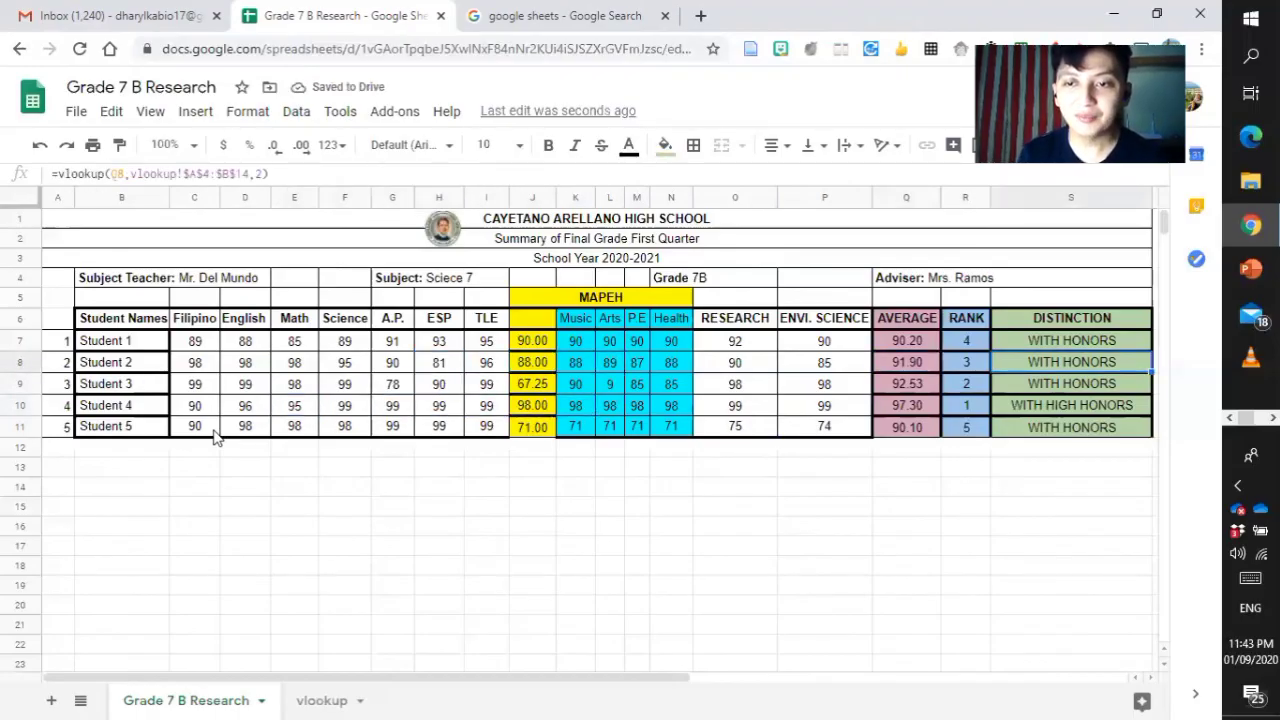
- Set Student 1's Science grade to 99
{"action": "key", "text": "Down"}
{"action": "key", "text": "Down"}
{"action": "key", "text": "Left"}
{"action": "key", "text": "Left"}
{"action": "key", "text": "Left"}
{"action": "key", "text": "Left"}
{"action": "key", "text": "Left"}
{"action": "key", "text": "Left"}
{"action": "key", "text": "Left"}
{"action": "key", "text": "Left"}
{"action": "key", "text": "Left"}
{"action": "key", "text": "Up"}
{"action": "key", "text": "Up"}
{"action": "key", "text": "Up"}
{"action": "key", "text": "Up"}
{"action": "key", "text": "Up"}
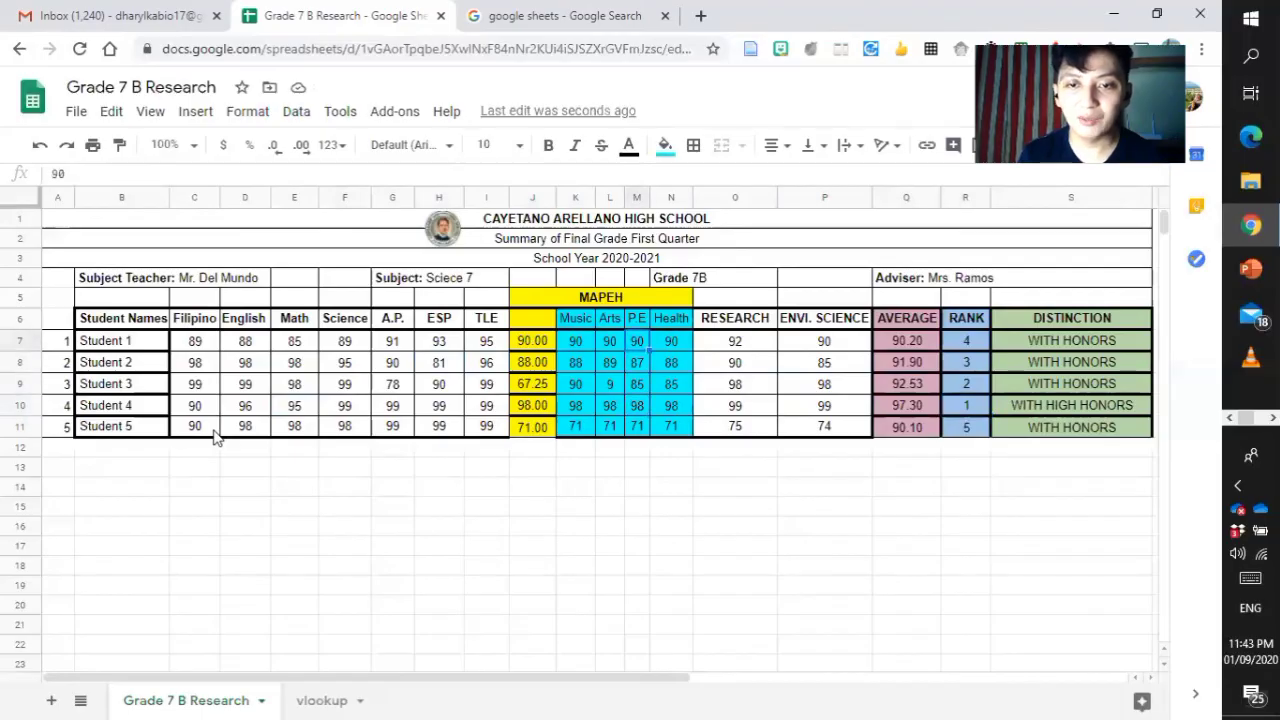
{"action": "key", "text": "Left"}
{"action": "key", "text": "Down"}
{"action": "key", "text": "Left"}
{"action": "key", "text": "Left"}
{"action": "key", "text": "Down"}
{"action": "key", "text": "Left"}
{"action": "type", "text": "99"}
{"action": "key", "text": "Left"}
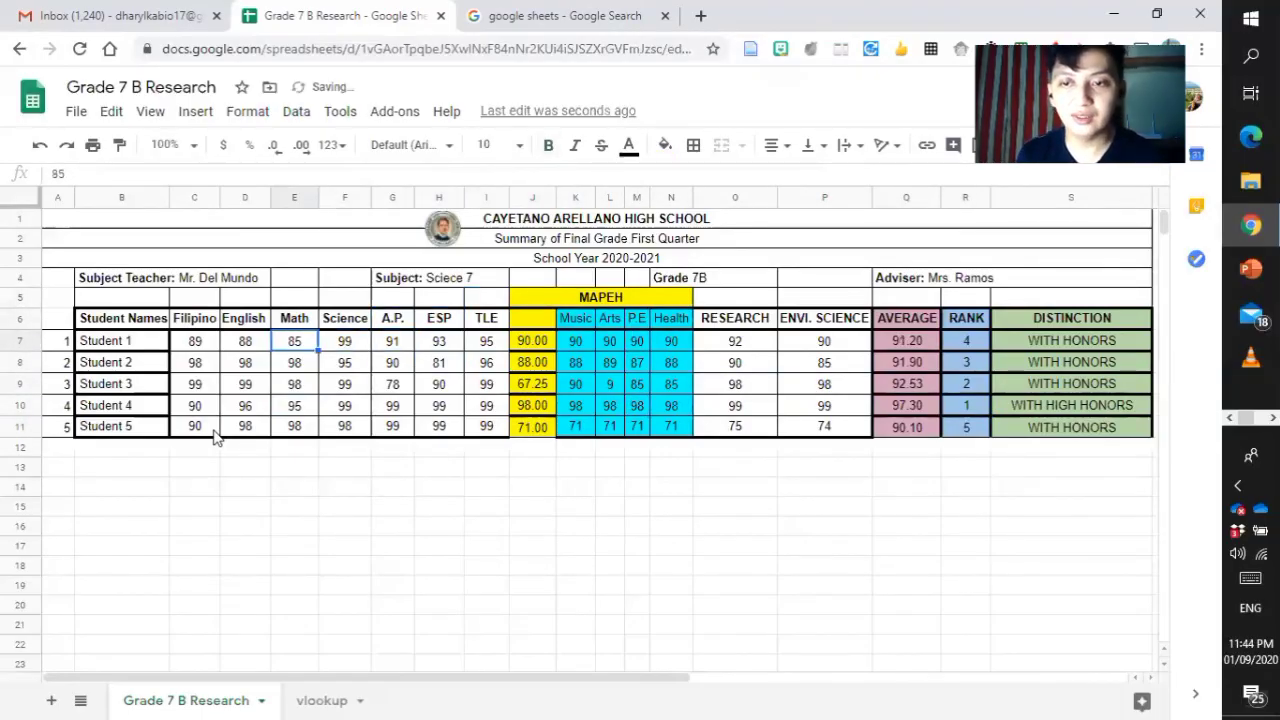
- Set Student 1's Filipino, English and TLE grades to 99
{"action": "type", "text": "99"}
{"action": "key", "text": "Right"}
{"action": "type", "text": "99"}
{"action": "key", "text": "Right"}
{"action": "key", "text": "Right"}
{"action": "key", "text": "Right"}
{"action": "key", "text": "Right"}
{"action": "key", "text": "Right"}
{"action": "type", "text": "99"}
{"action": "key", "text": "Left"}
{"action": "key", "text": "Left"}
{"action": "key", "text": "Left"}
{"action": "key", "text": "Left"}
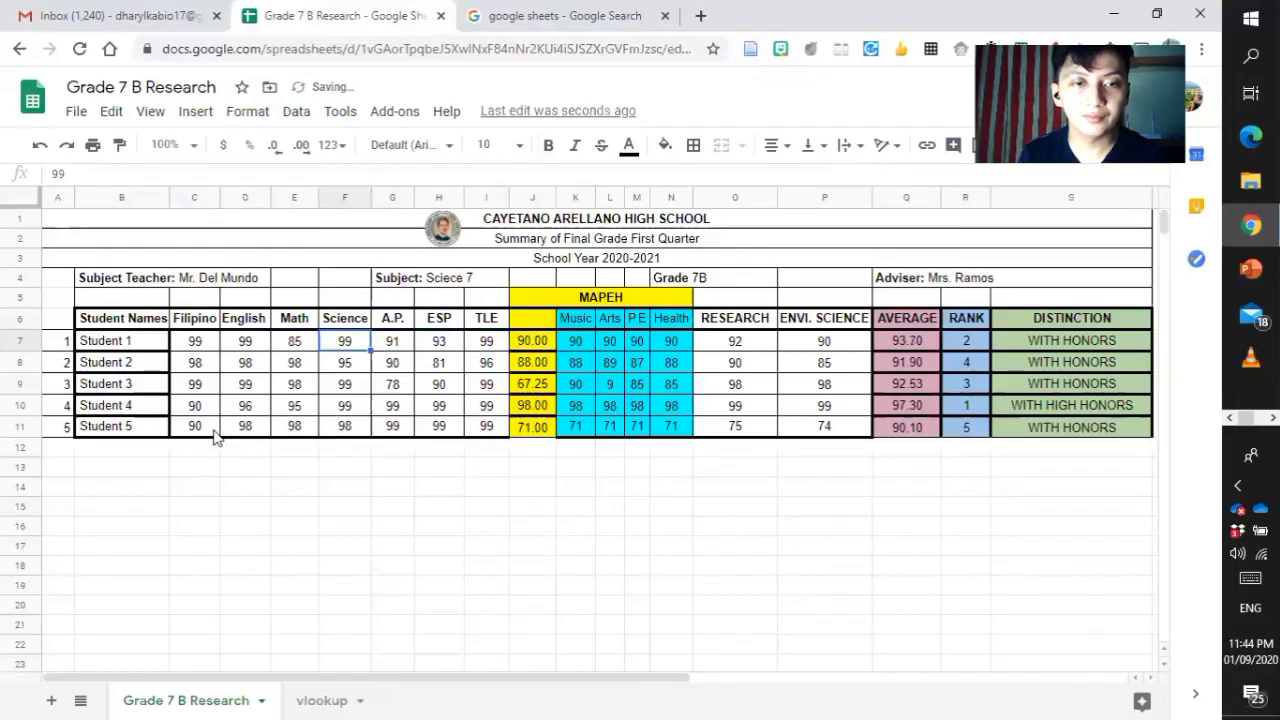
- Set Student 1's Math and A.P. grades to 99
{"action": "type", "text": "99"}
{"action": "key", "text": "Right"}
{"action": "key", "text": "Right"}
{"action": "type", "text": "99"}
- Set Student 1's Music, Arts, P.E., Research and Envi. Science grades to 99
{"action": "key", "text": "Right"}
{"action": "key", "text": "Right"}
{"action": "key", "text": "Right"}
{"action": "key", "text": "Right"}
{"action": "key", "text": "Right"}
{"action": "key", "text": "Right"}
{"action": "key", "text": "Right"}
{"action": "key", "text": "Right"}
{"action": "type", "text": "9"}
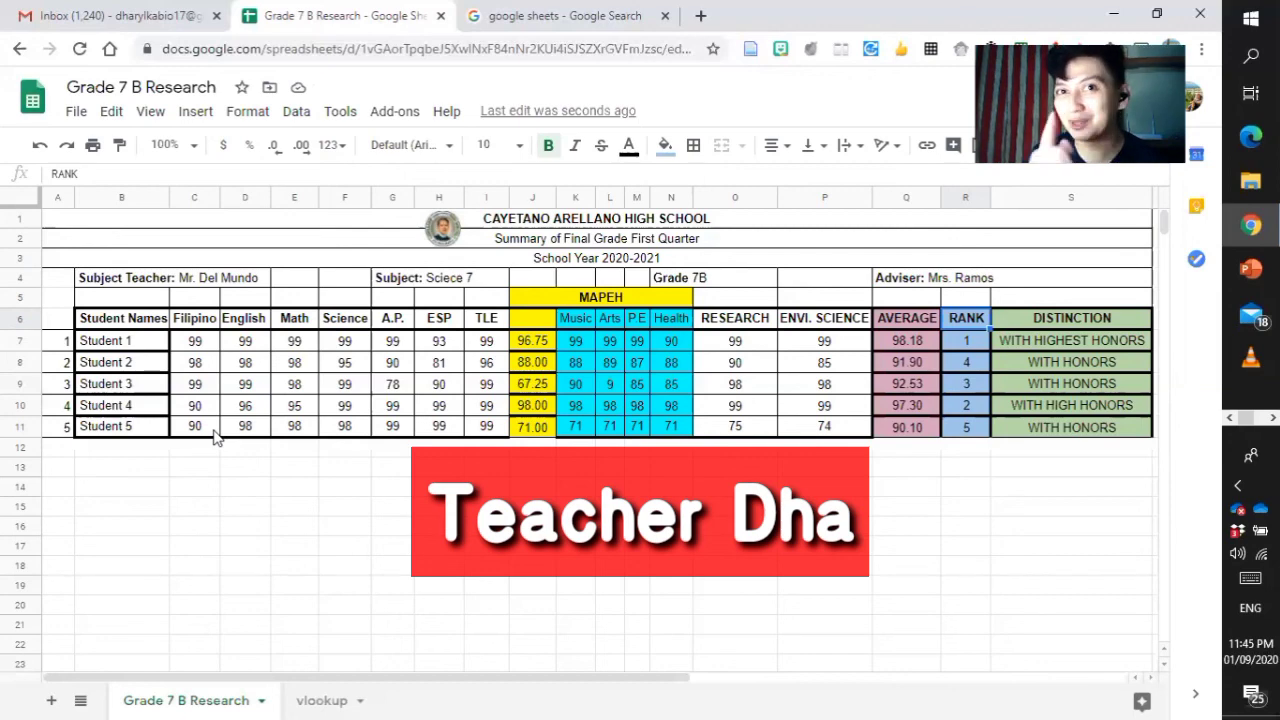